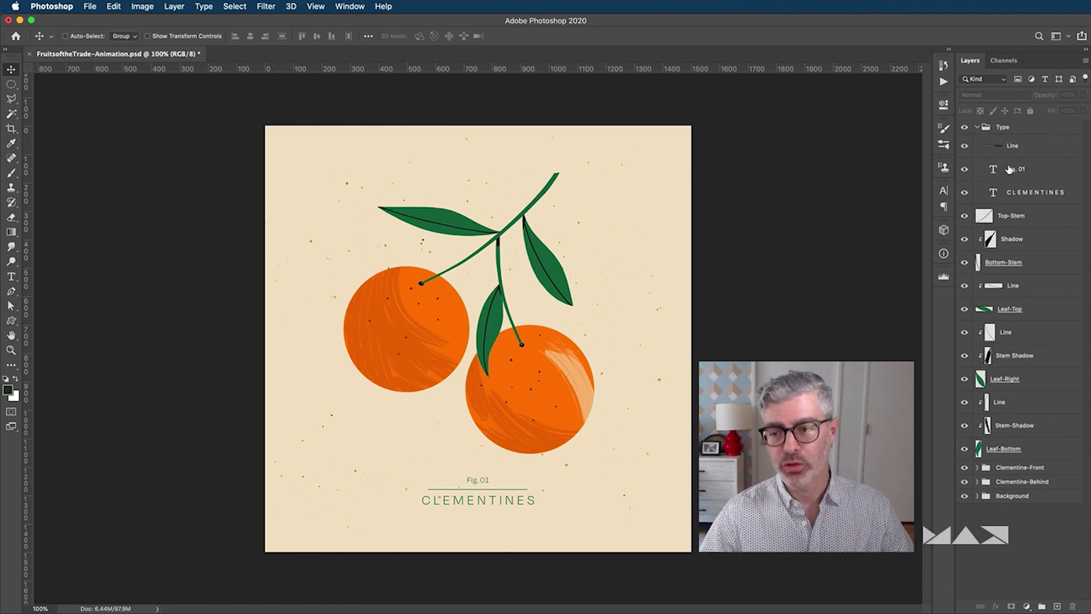
Collapse the Type layer group in the Photoshop document.
{"action": "left_click", "coordinate": [977, 127]}
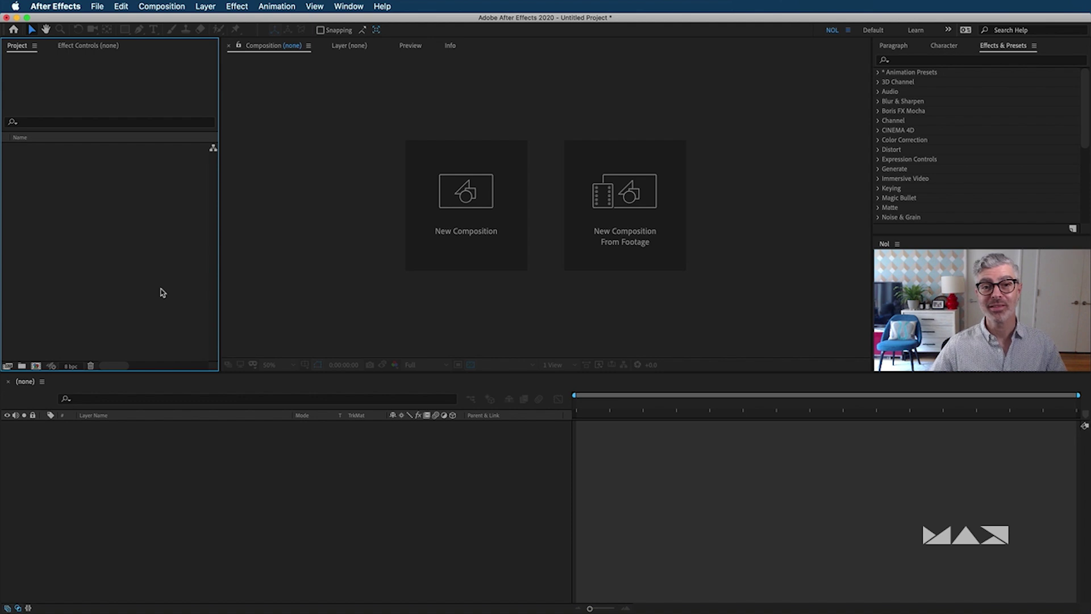
Switch to After Effects and import FruitsoftheTrade-Animation.psd as Composition - Retain Layer Sizes with editable layer styles.
{"action": "double_click", "coordinate": [160, 292]}
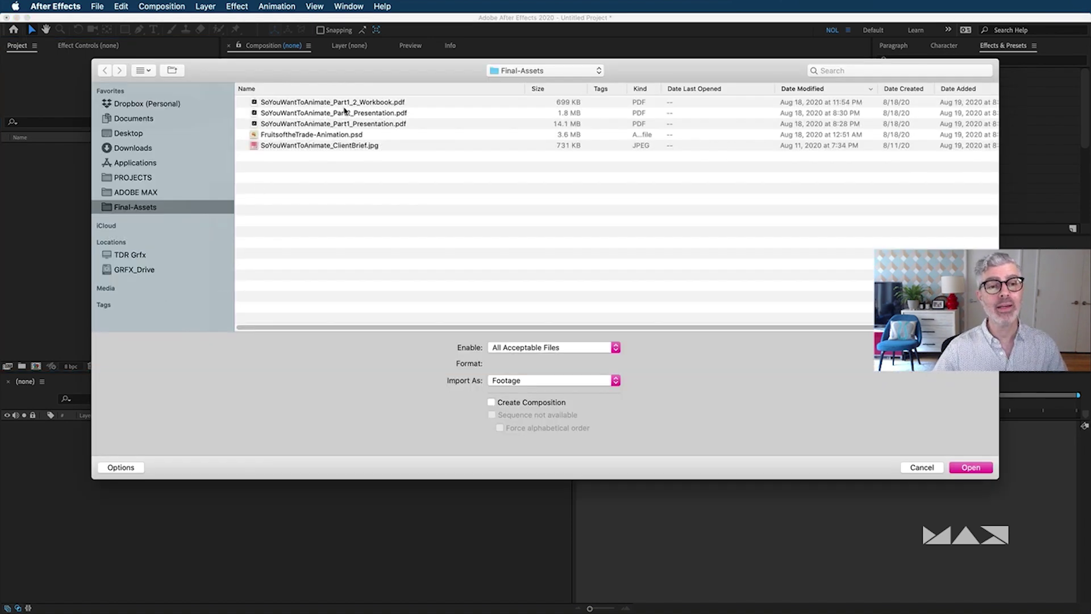
{"action": "left_click", "coordinate": [298, 134]}
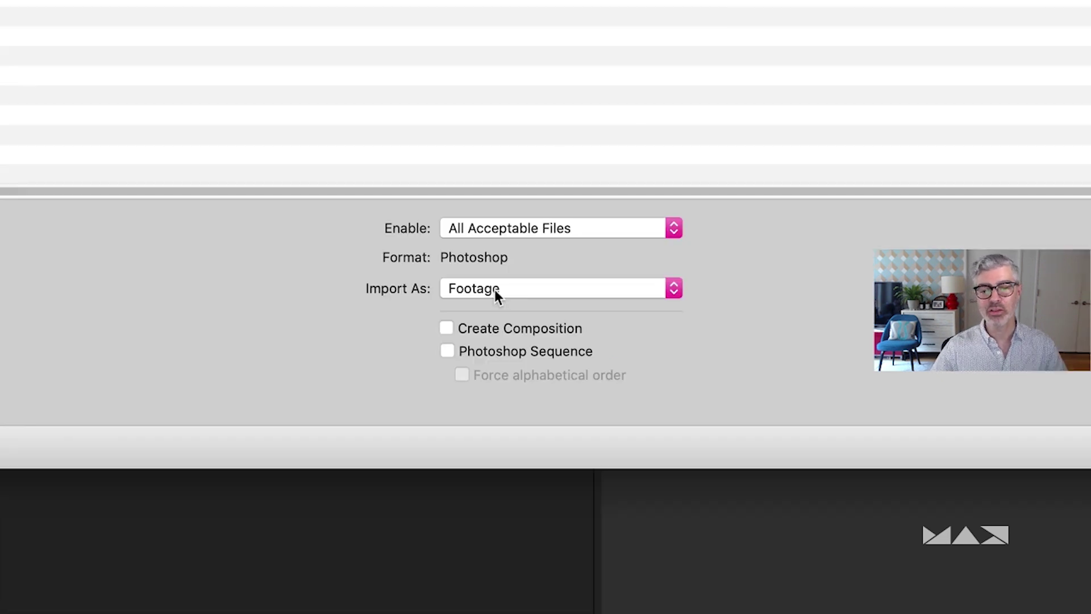
{"action": "left_click", "coordinate": [495, 289]}
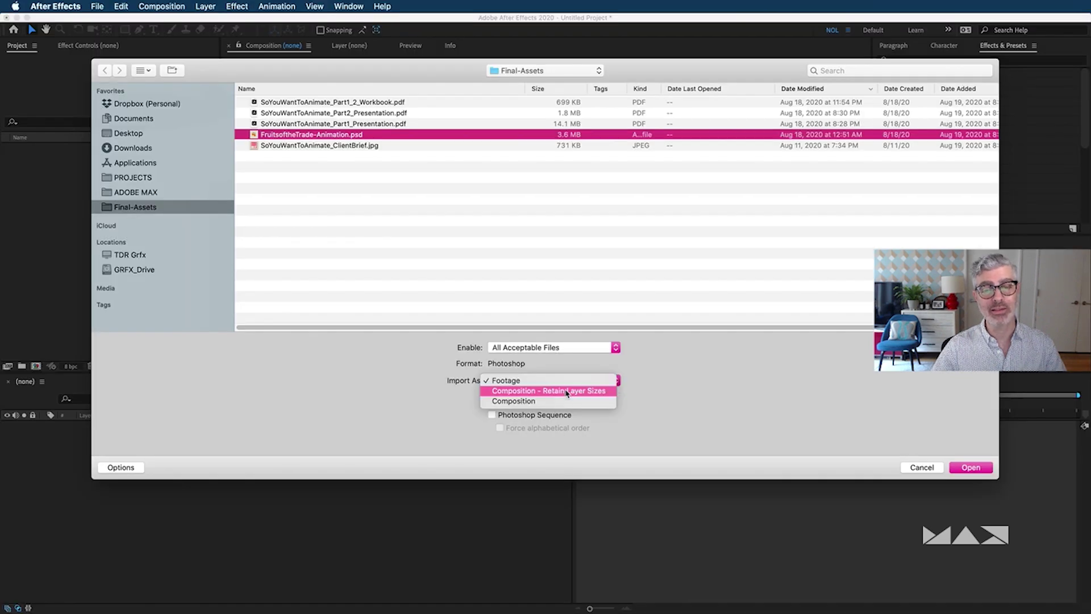
{"action": "left_click", "coordinate": [582, 306]}
{"action": "key", "text": "Return"}
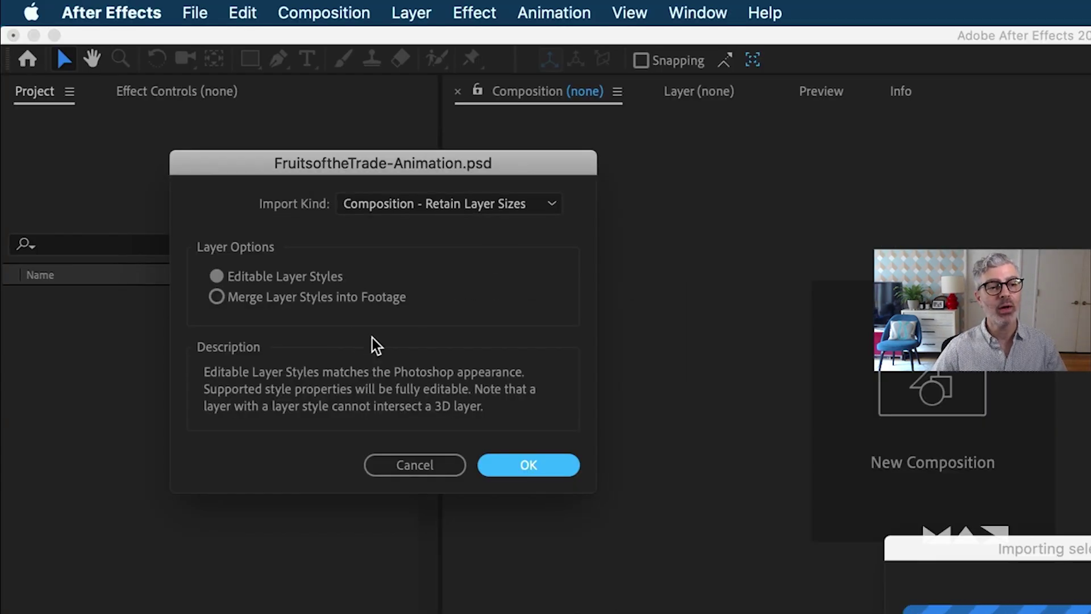
{"action": "left_click", "coordinate": [565, 466]}
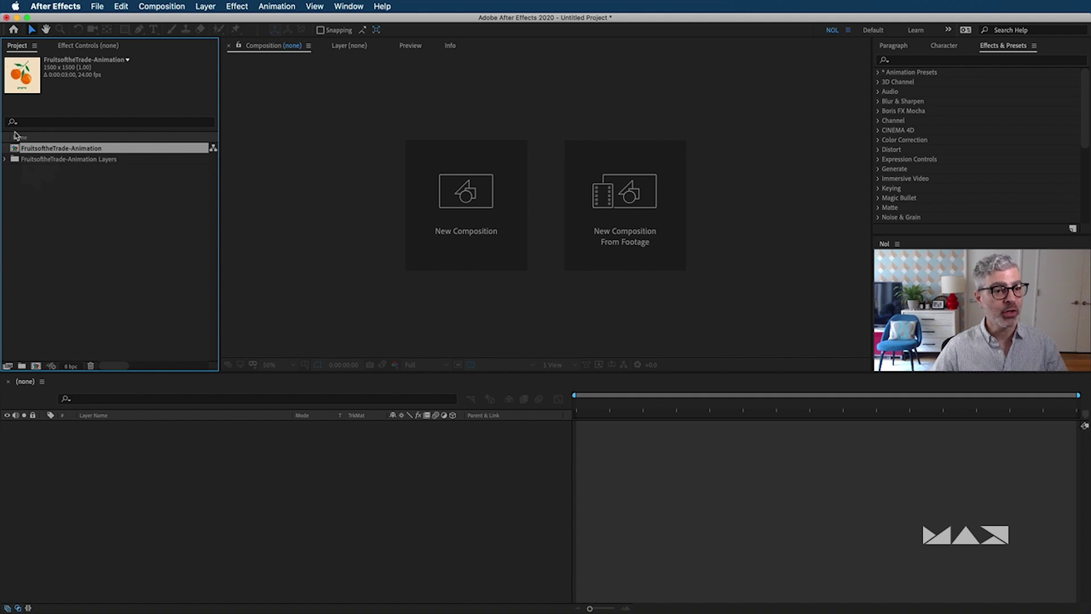
Expand the FruitsoftheTrade-Animation Layers folder to review its contents, and open the FruitsoftheTrade-Animation composition.
{"action": "left_click", "coordinate": [6, 159]}
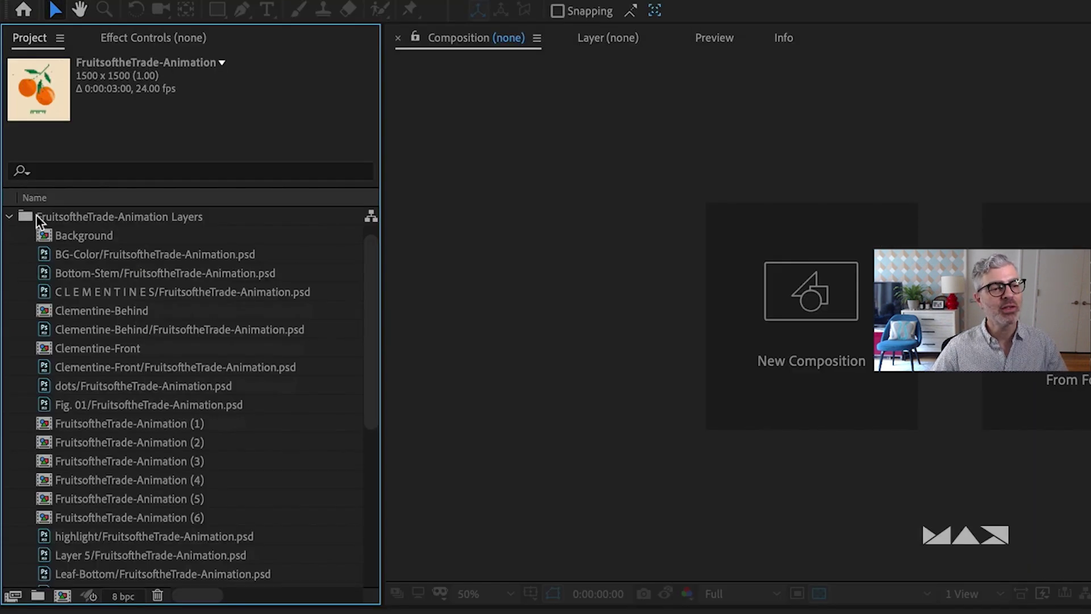
{"action": "scroll", "coordinate": [182, 398], "scroll_direction": "down", "scroll_amount": 5}
{"action": "scroll", "coordinate": [173, 423], "scroll_direction": "up", "scroll_amount": 6}
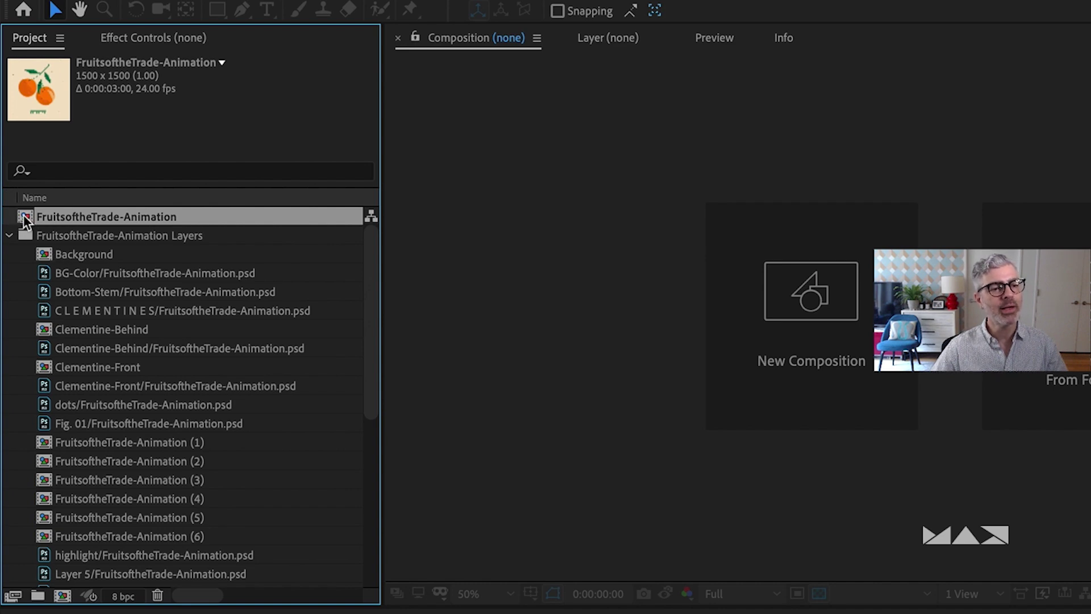
{"action": "double_click", "coordinate": [25, 219]}
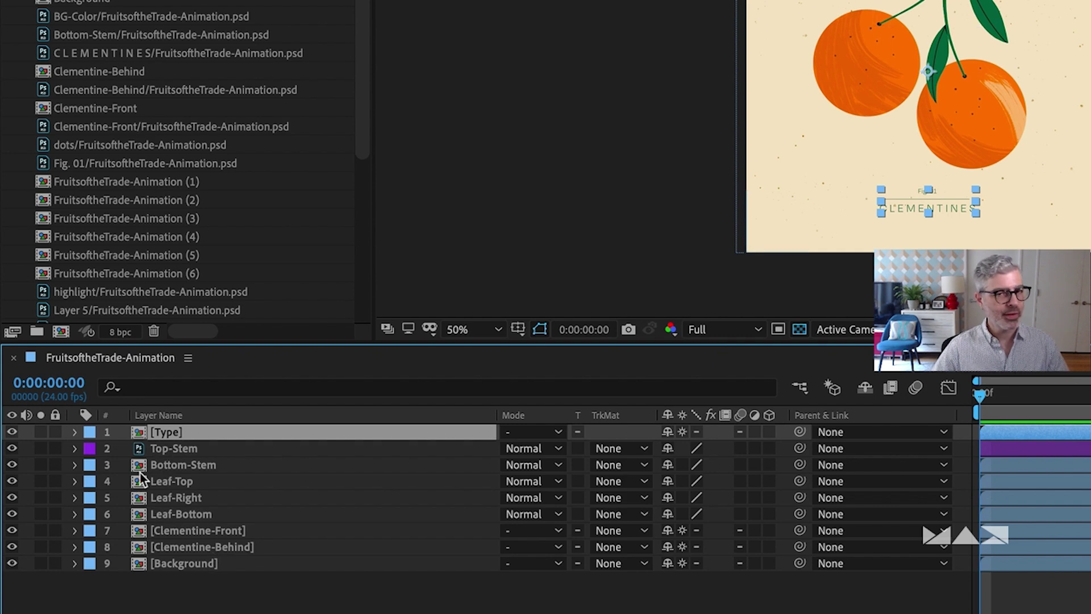
Open the nested Type composition from the FruitsoftheTrade-Animation timeline to inspect its layers.
{"action": "left_click", "coordinate": [175, 465]}
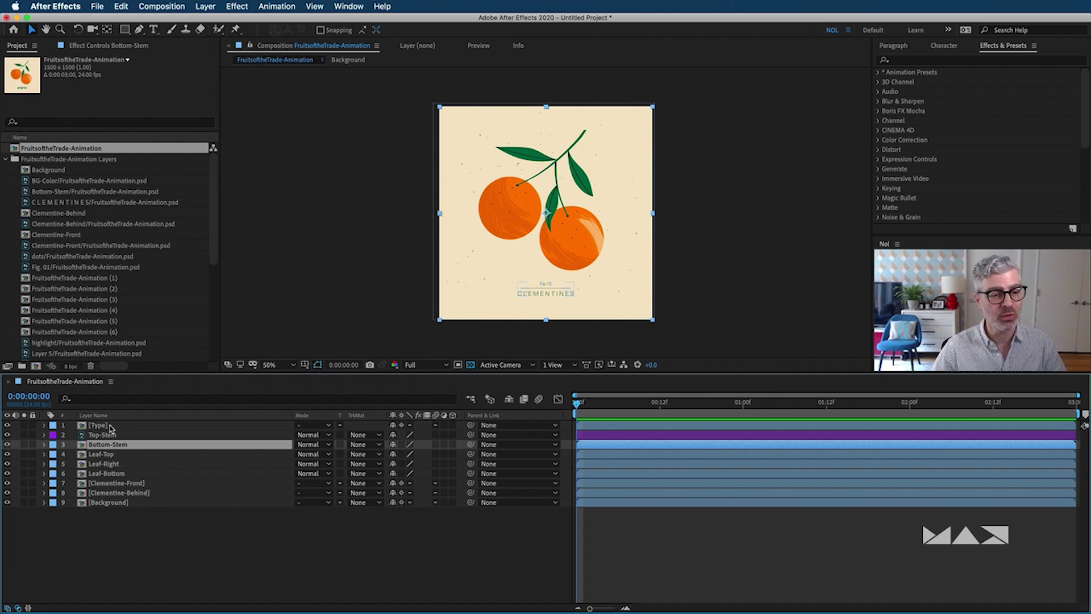
{"action": "left_click", "coordinate": [113, 426]}
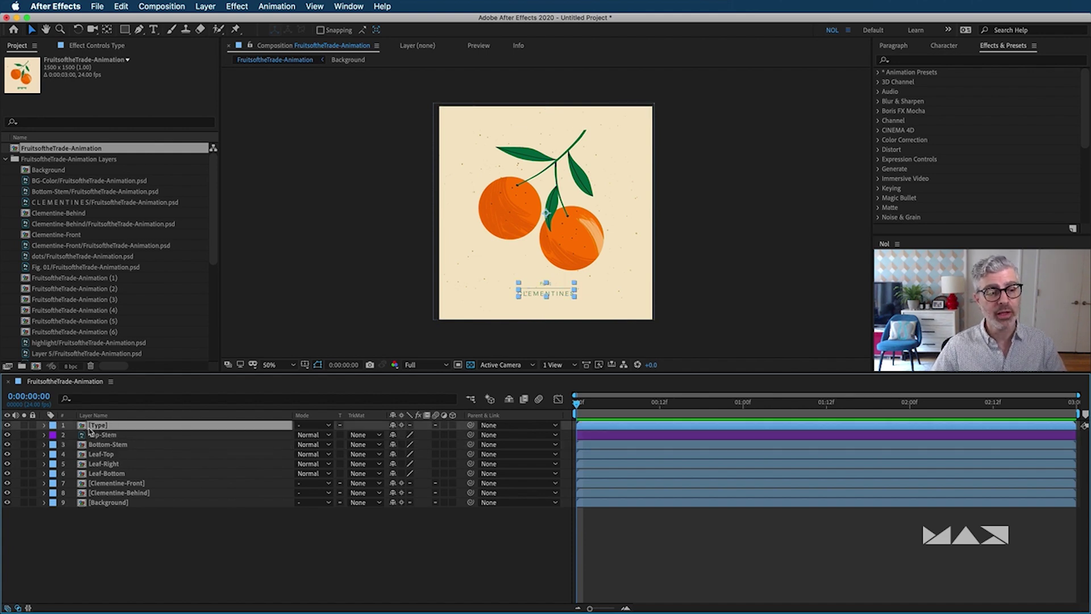
{"action": "double_click", "coordinate": [83, 427]}
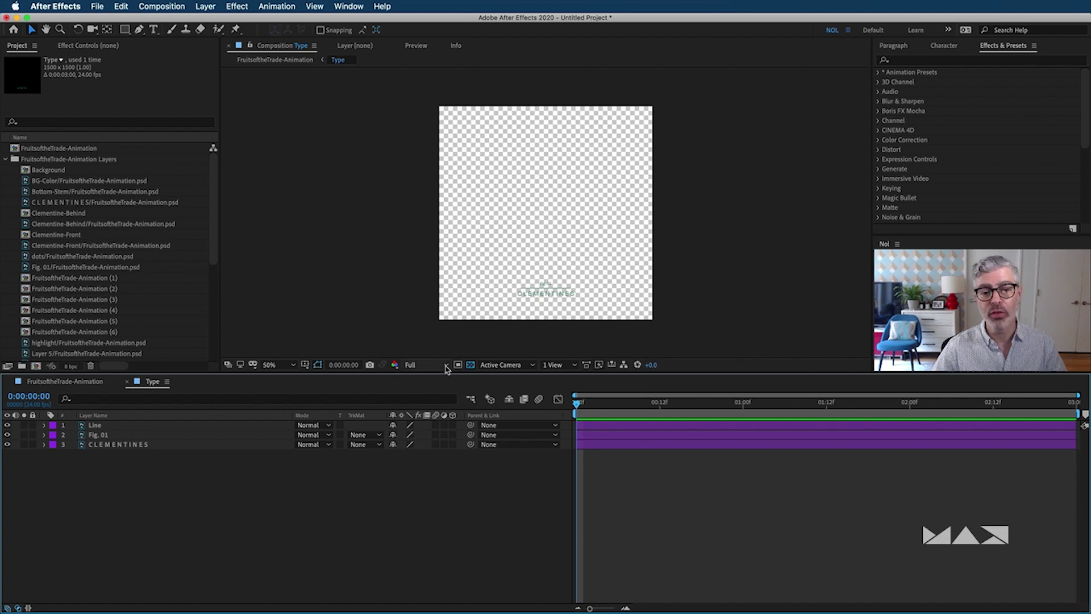
Turn off the transparency grid and hide the CLEMENTINES layer in the Type composition, and return to the FruitsoftheTrade-Animation composition.
{"action": "left_click", "coordinate": [470, 365]}
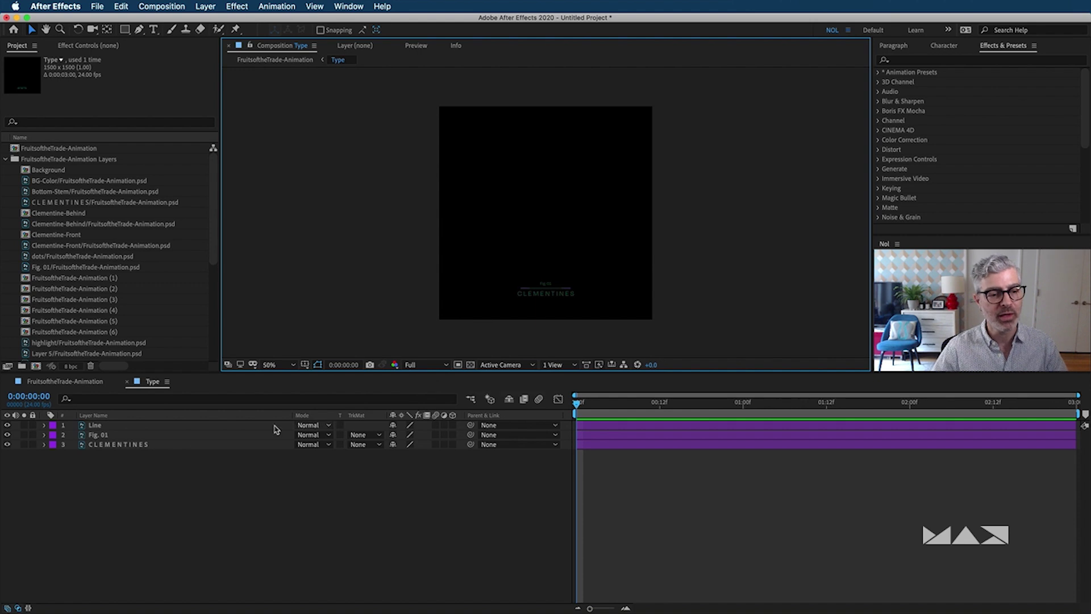
{"action": "left_click", "coordinate": [8, 445]}
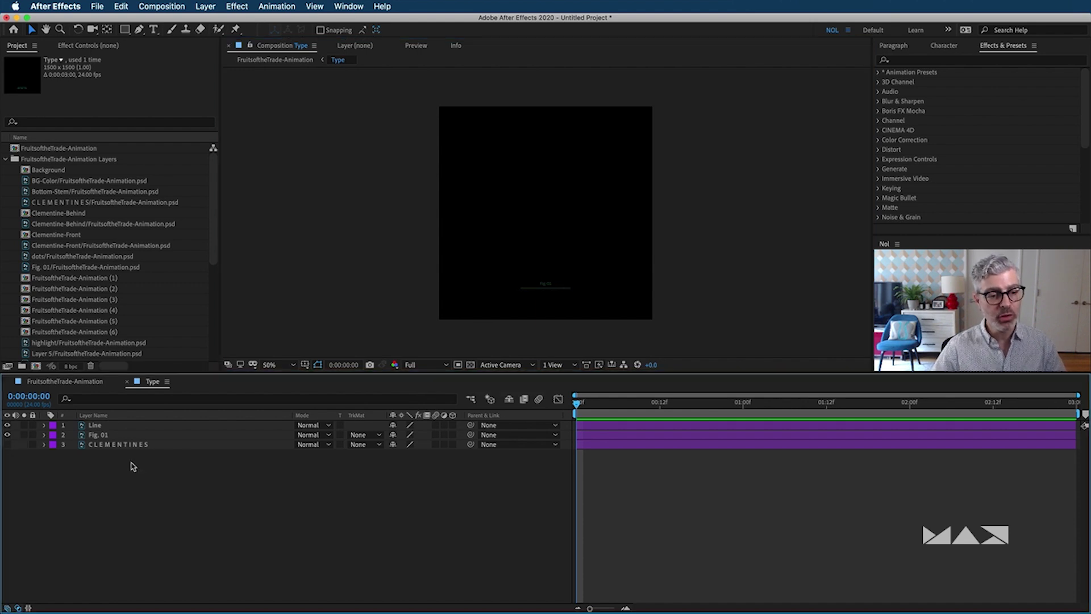
{"action": "left_click", "coordinate": [82, 382]}
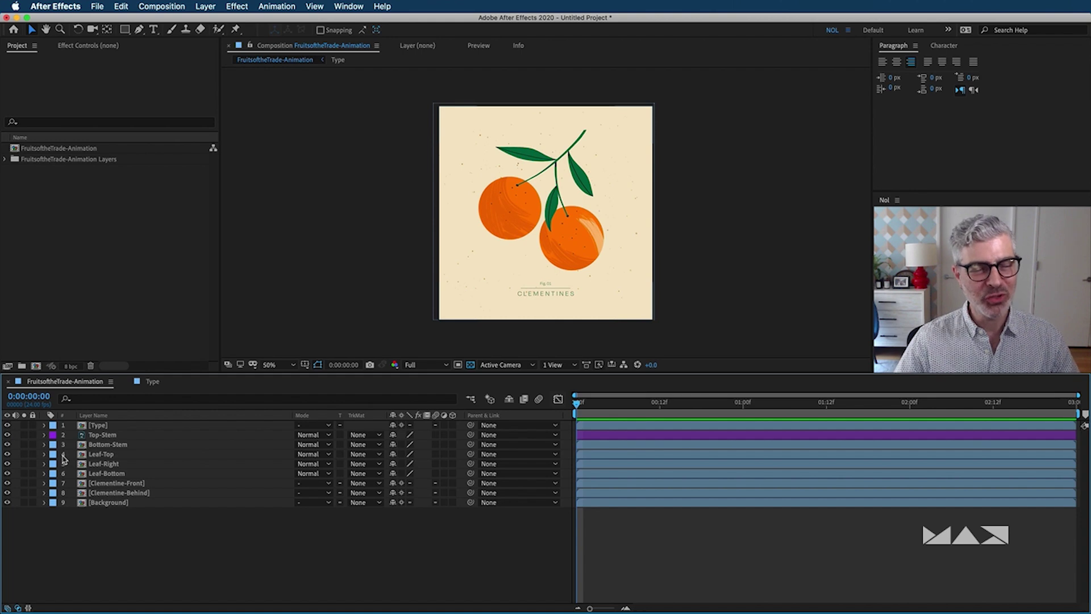
Hide the Type layer and the layers from Bottom-Stem through Clementine-Behind, and lock Type and Background.
{"action": "left_click", "coordinate": [7, 425]}
{"action": "left_click", "coordinate": [32, 425]}
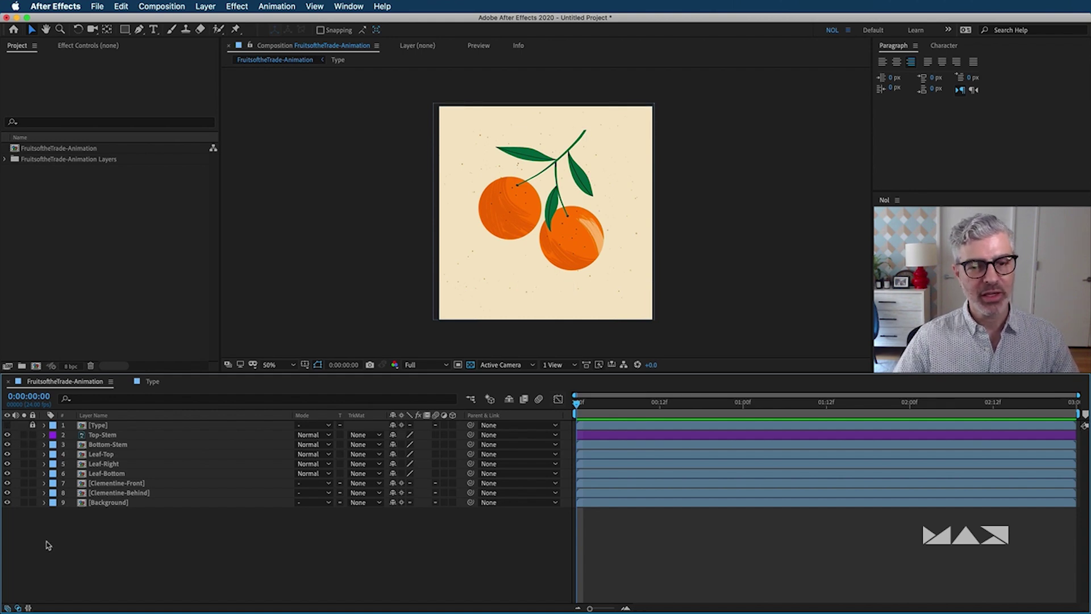
{"action": "left_click", "coordinate": [33, 502]}
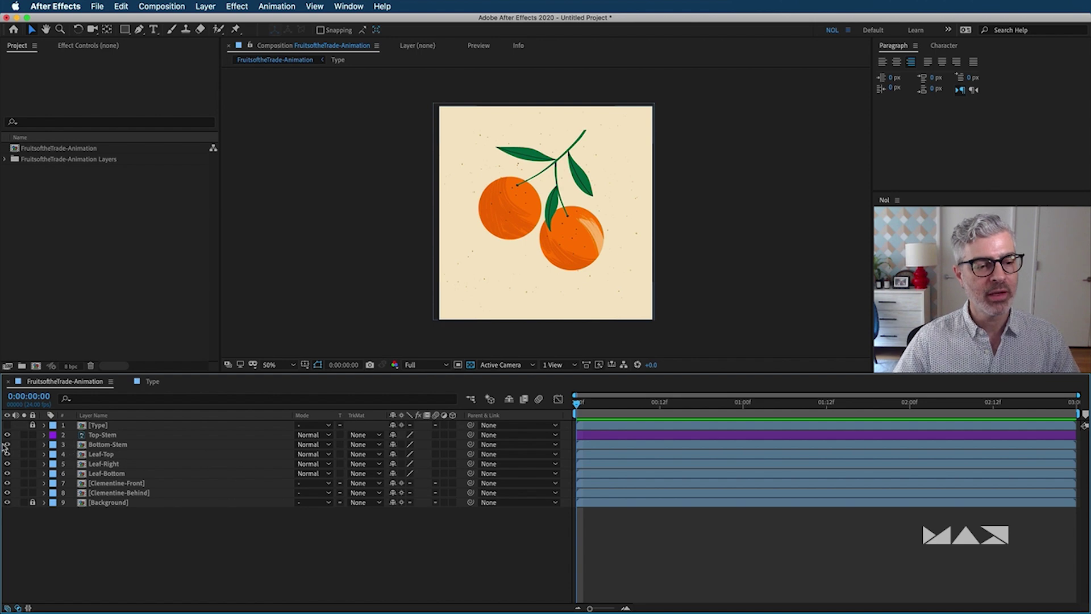
{"action": "left_click_drag", "start_coordinate": [8, 447], "coordinate": [8, 492]}
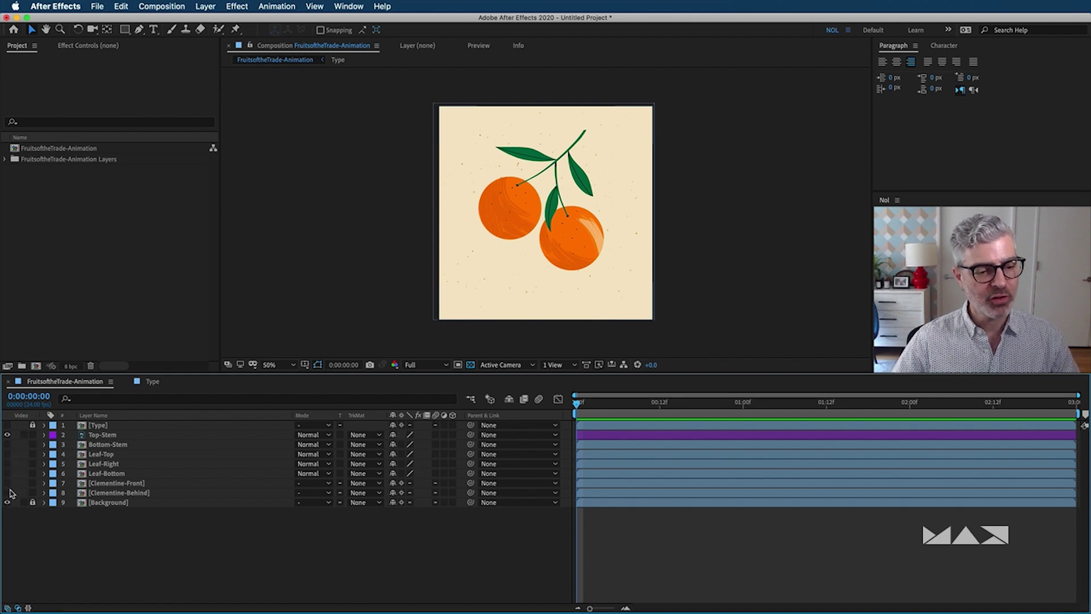
Select the Top-Stem layer and reveal its Transform properties.
{"action": "left_click", "coordinate": [102, 435]}
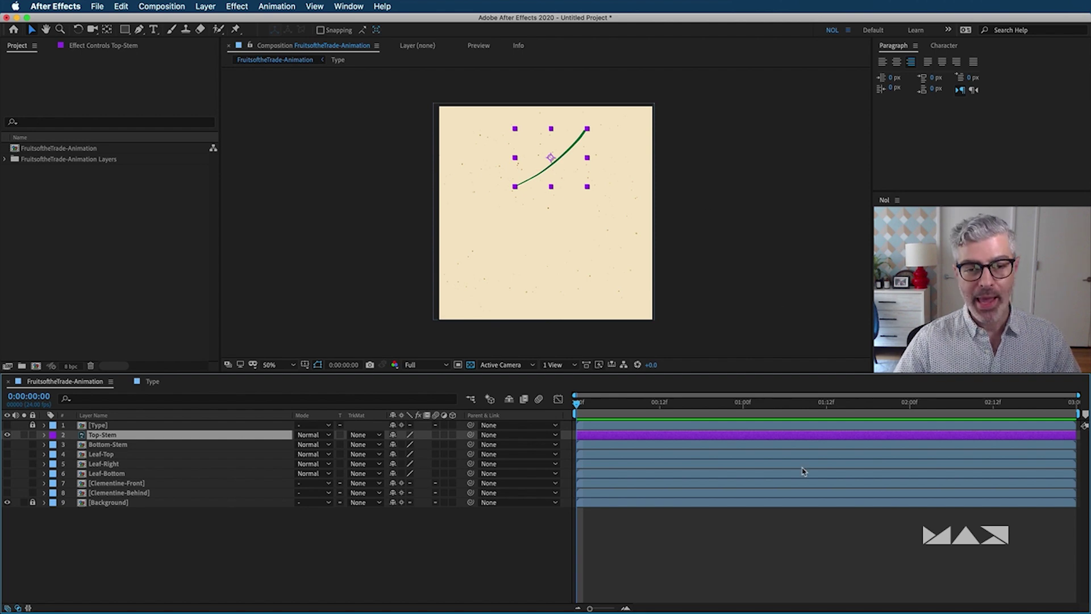
{"action": "left_click", "coordinate": [44, 435]}
{"action": "left_click", "coordinate": [54, 445]}
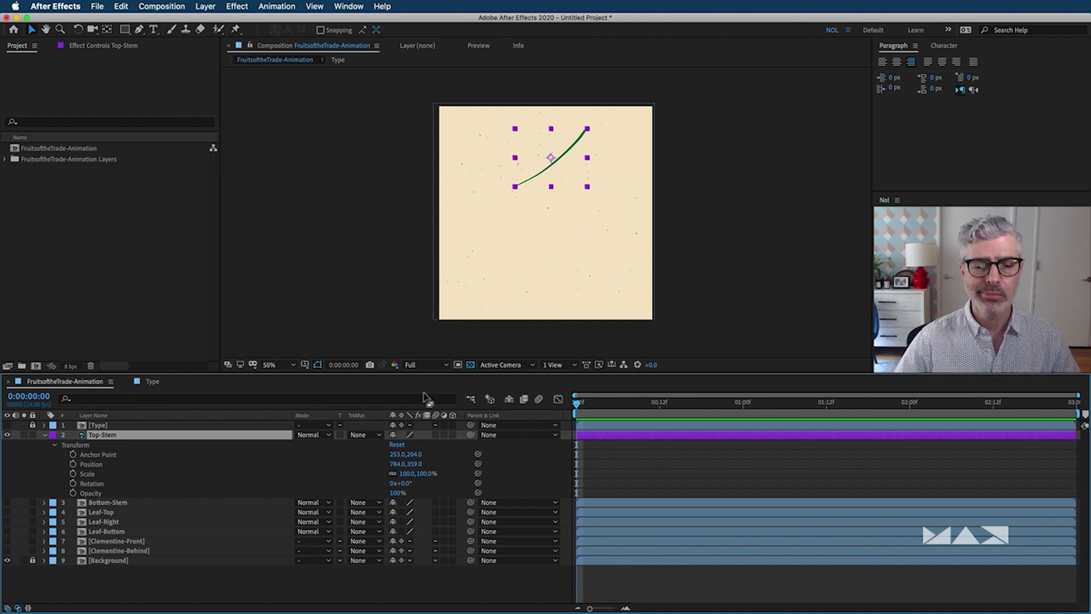
Try rotating Top-Stem about its centred anchor point and moving that point with the Selection tool, undoing each change.
{"action": "mouse_move", "coordinate": [401, 483]}
{"action": "left_mouse_down"}
{"action": "mouse_move", "coordinate": [374, 478]}
{"action": "mouse_move", "coordinate": [454, 483]}
{"action": "mouse_move", "coordinate": [402, 489]}
{"action": "left_mouse_up"}
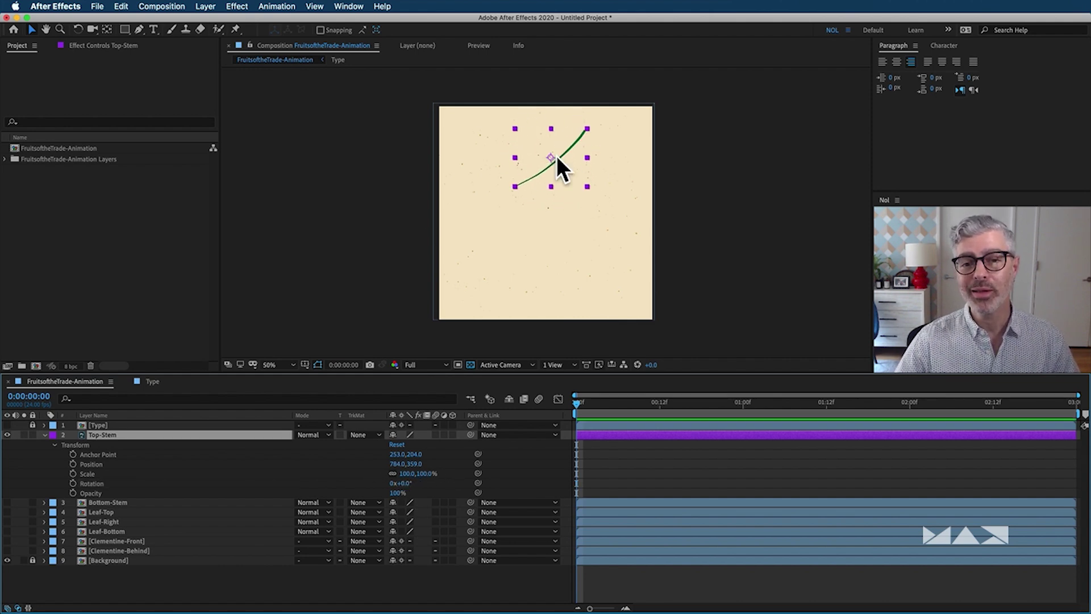
{"action": "scroll", "coordinate": [550, 161], "scroll_direction": "up", "scroll_amount": 4}
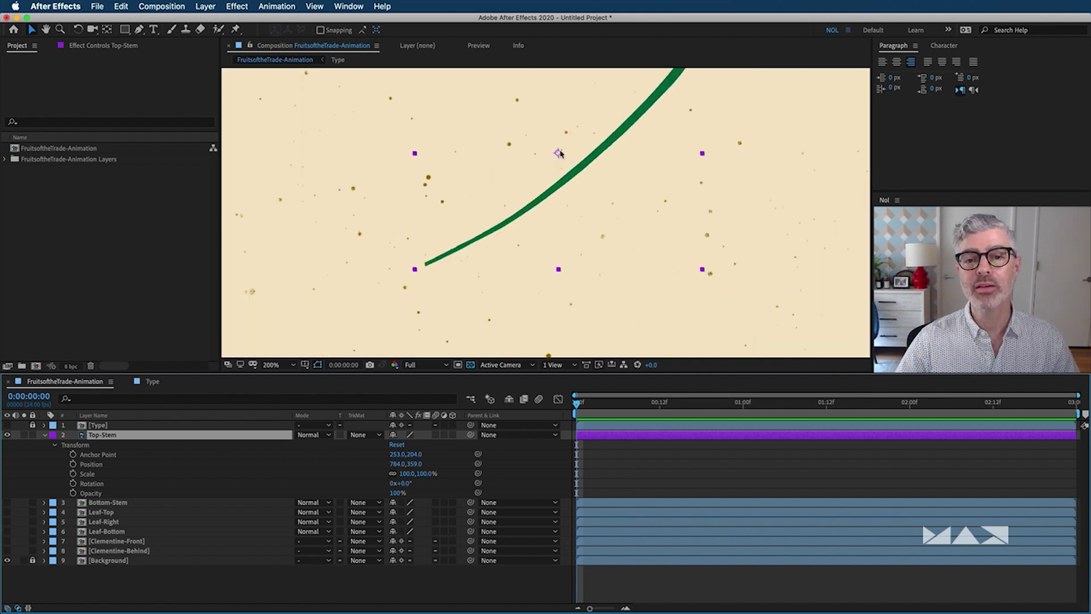
{"action": "left_click_drag", "start_coordinate": [583, 140], "coordinate": [525, 196]}
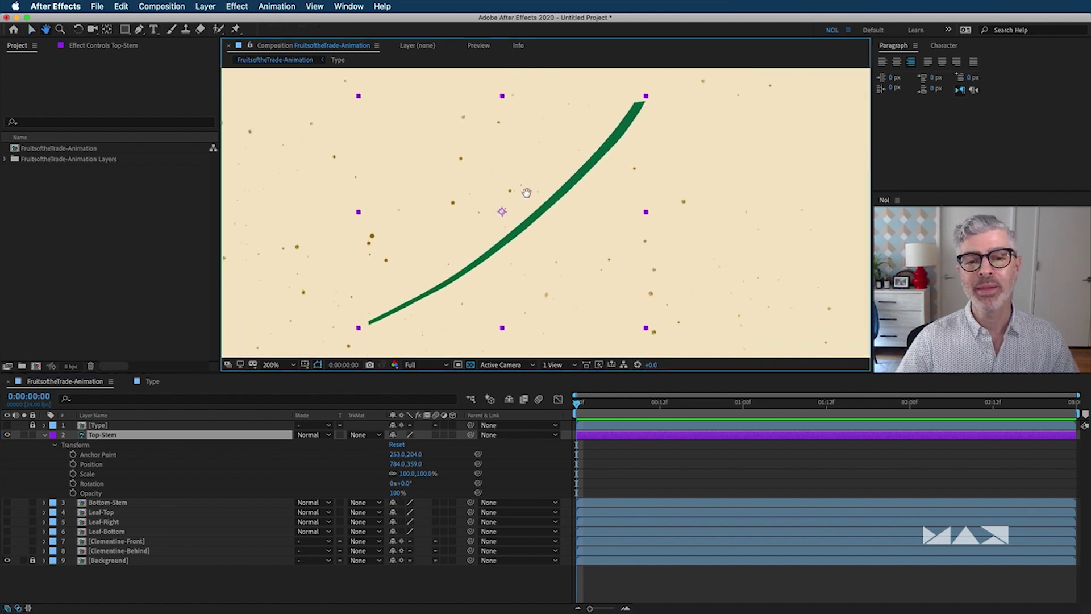
{"action": "left_click_drag", "start_coordinate": [403, 484], "coordinate": [352, 485]}
{"action": "key", "text": "super+z"}
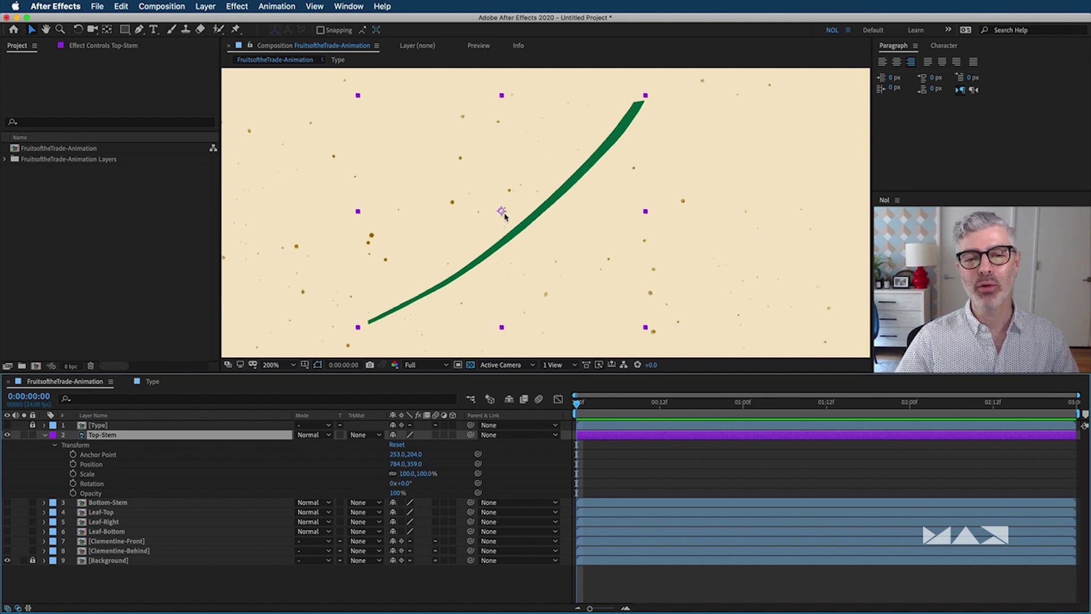
{"action": "left_click_drag", "start_coordinate": [502, 213], "coordinate": [516, 168]}
{"action": "key", "text": "super+z"}
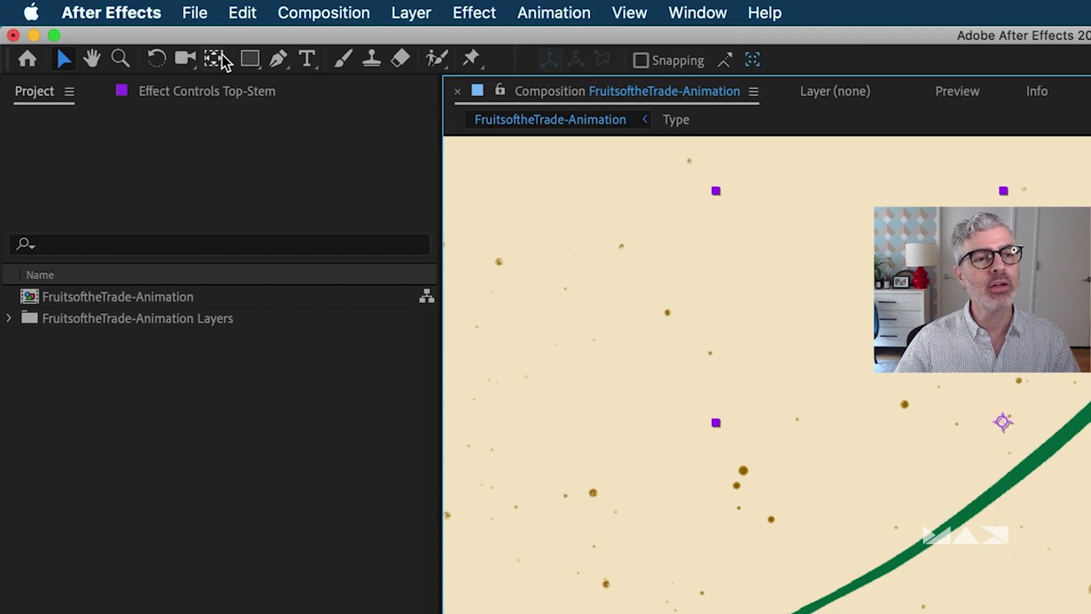
Move Top-Stem's anchor point to the stem's upper tip with the Pan Behind tool, and test the rotation.
{"action": "left_click", "coordinate": [106, 29]}
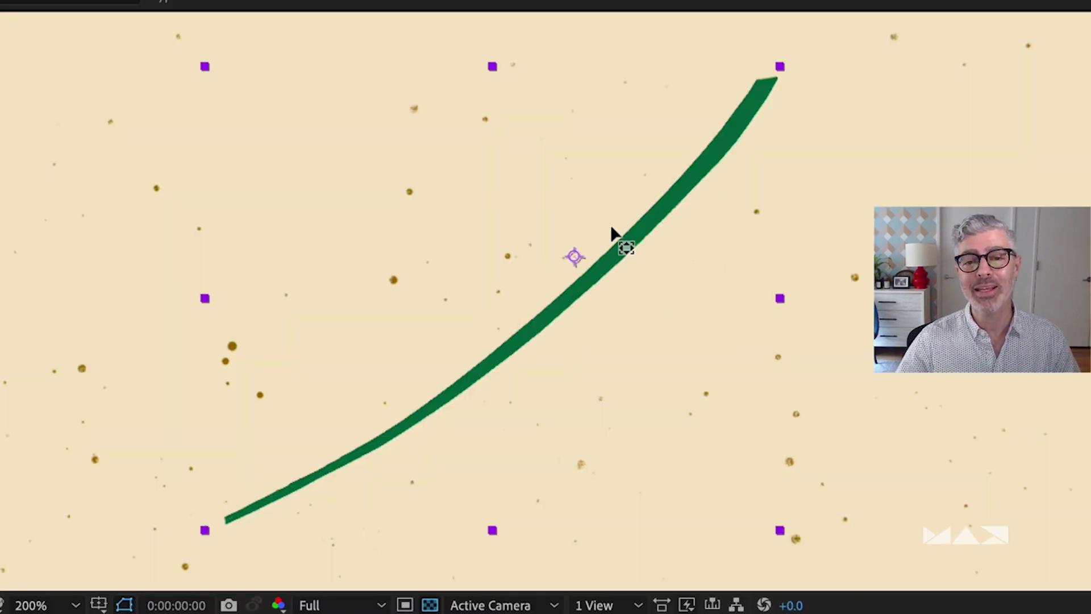
{"action": "mouse_move", "coordinate": [612, 233]}
{"action": "left_mouse_down"}
{"action": "mouse_move", "coordinate": [769, 117]}
{"action": "mouse_move", "coordinate": [767, 86]}
{"action": "left_mouse_up"}
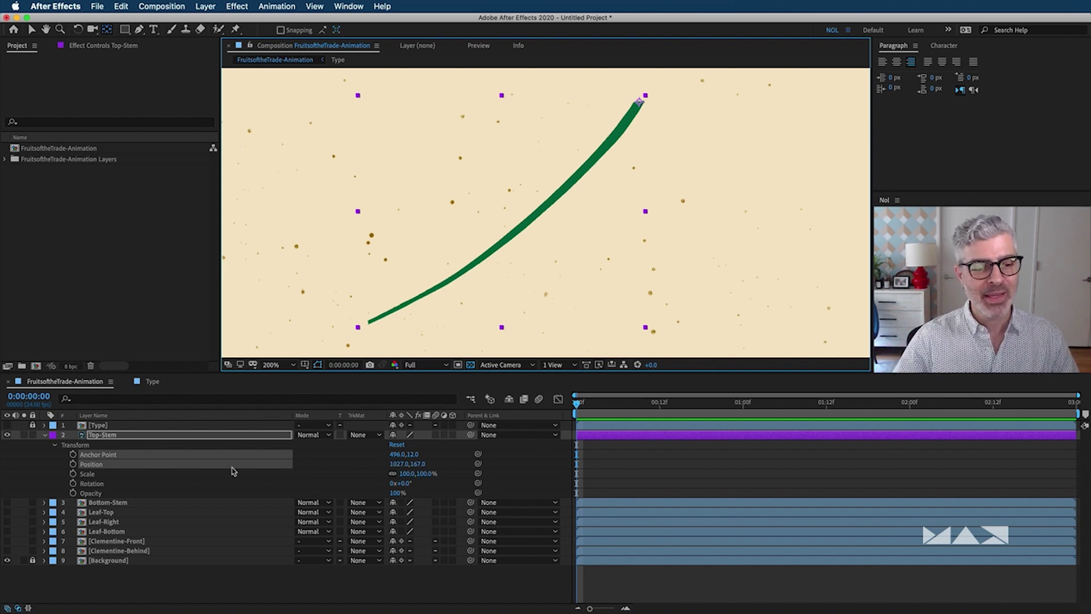
{"action": "mouse_move", "coordinate": [402, 482]}
{"action": "left_mouse_down"}
{"action": "mouse_move", "coordinate": [389, 480]}
{"action": "mouse_move", "coordinate": [401, 476]}
{"action": "left_mouse_up"}
Show and select the Bottom-Stem layer, and hide the Top-Stem layer.
{"action": "scroll", "coordinate": [571, 257], "scroll_direction": "down", "scroll_amount": 2}
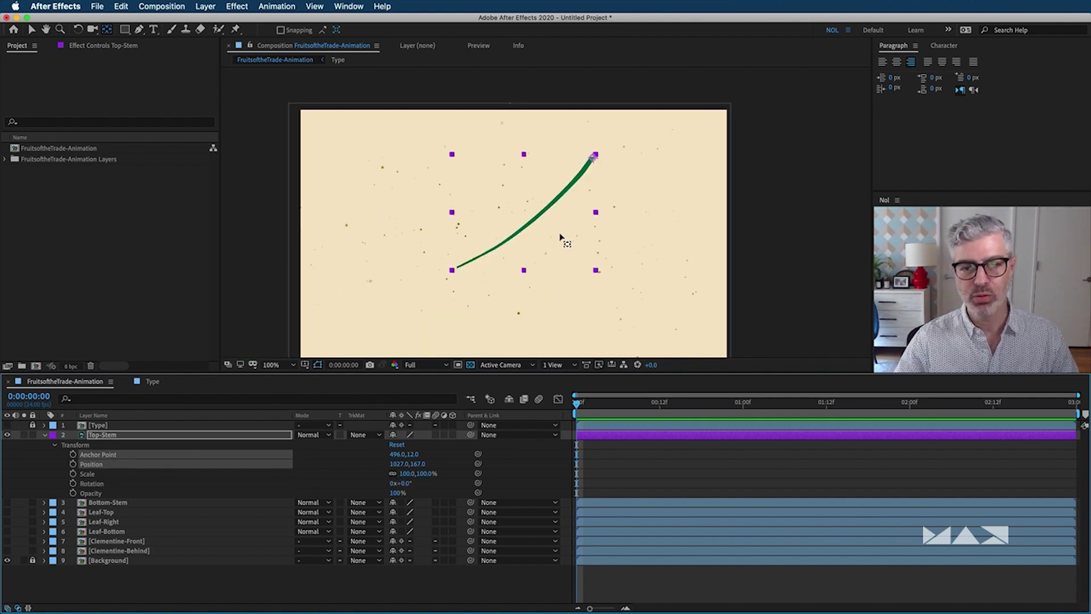
{"action": "left_click_drag", "start_coordinate": [556, 254], "coordinate": [570, 233]}
{"action": "key", "text": "y"}
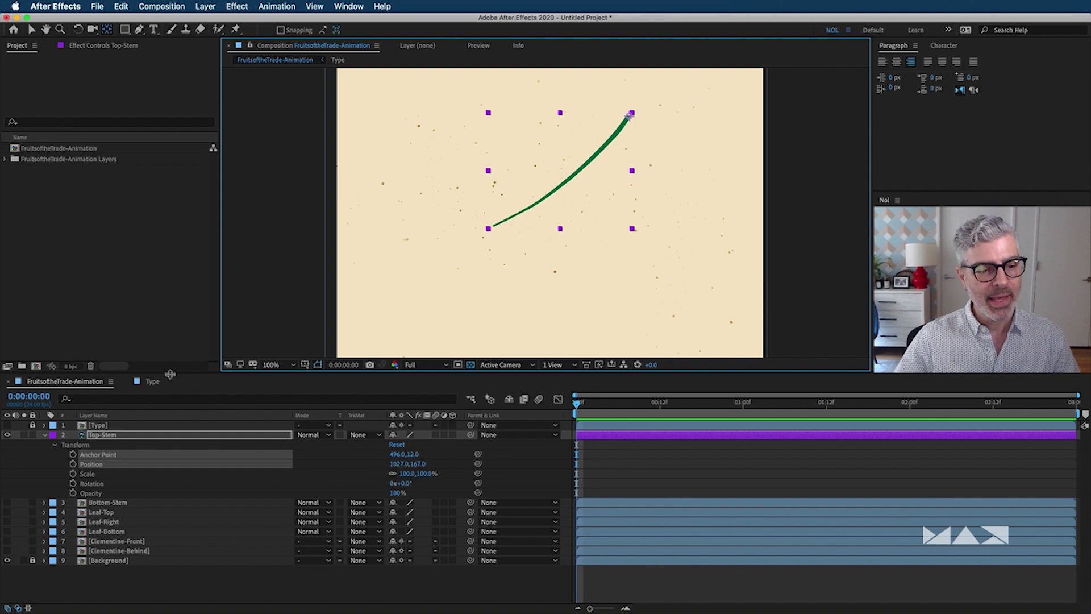
{"action": "left_click", "coordinate": [7, 502]}
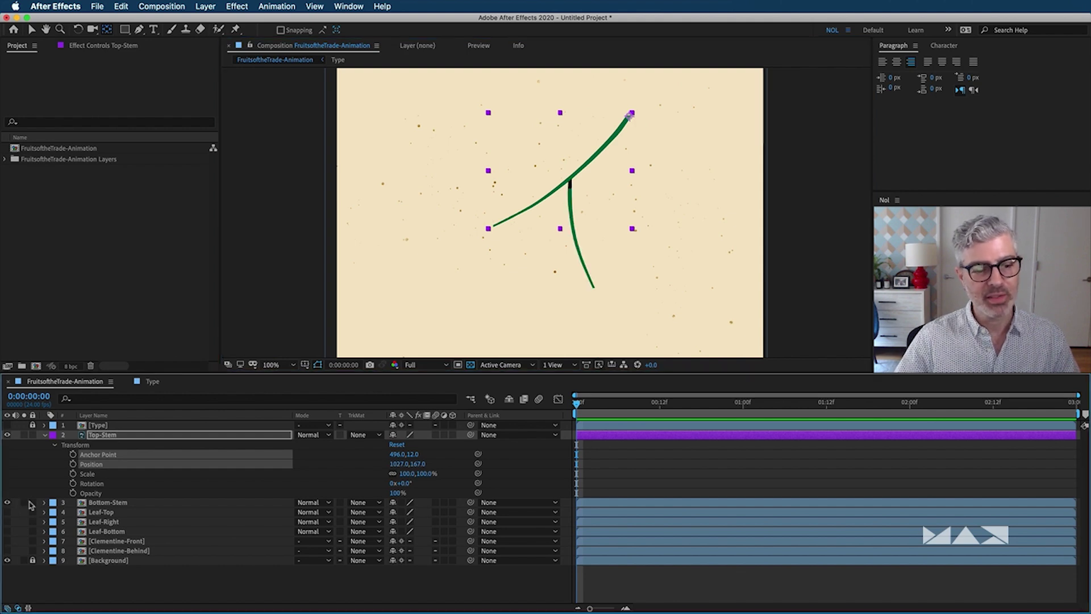
{"action": "left_click", "coordinate": [126, 506]}
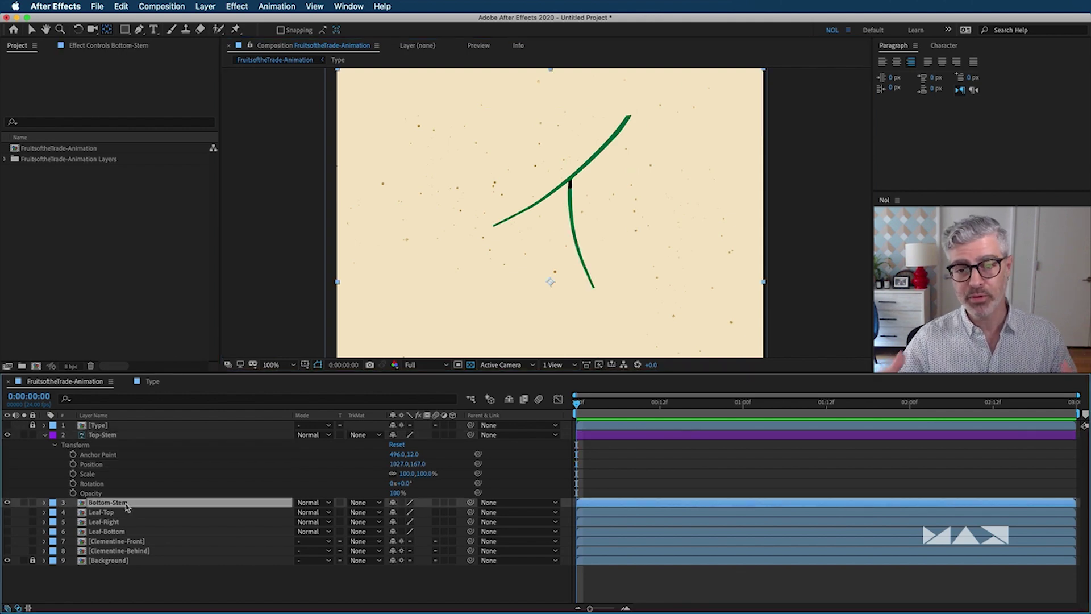
{"action": "left_click", "coordinate": [6, 434]}
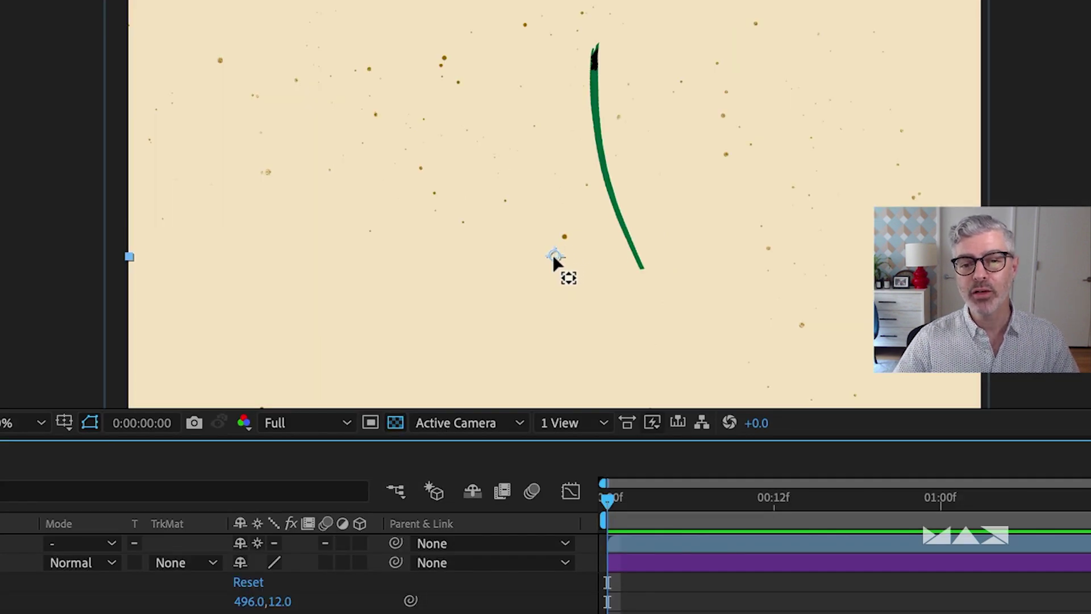
Move Bottom-Stem's anchor point to the upper end of the stem and check its placement up close.
{"action": "left_click_drag", "start_coordinate": [554, 258], "coordinate": [595, 50]}
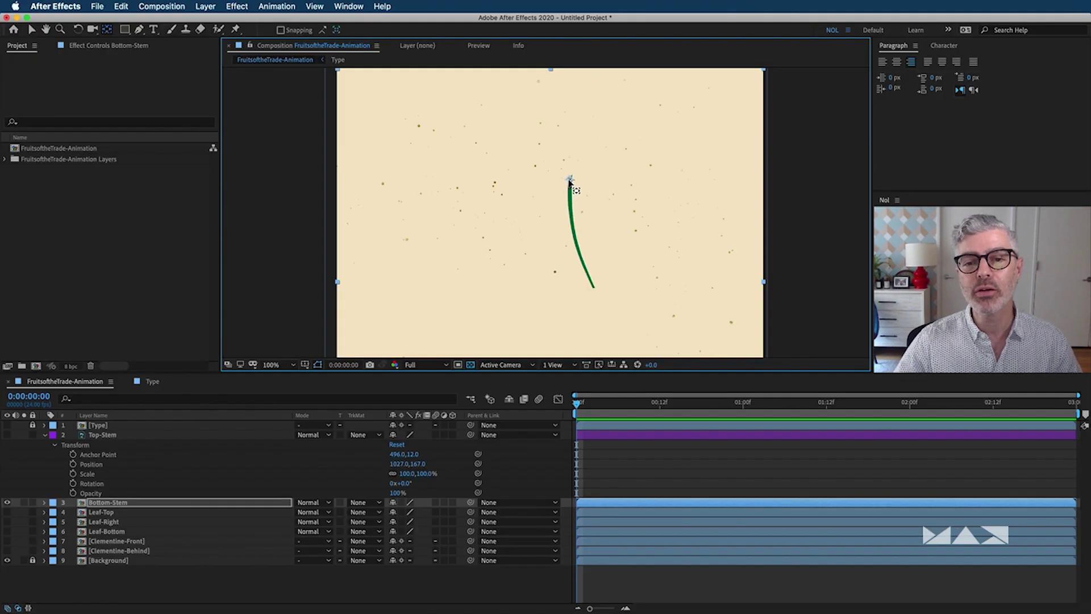
{"action": "scroll", "coordinate": [569, 180], "scroll_direction": "up", "scroll_amount": 3}
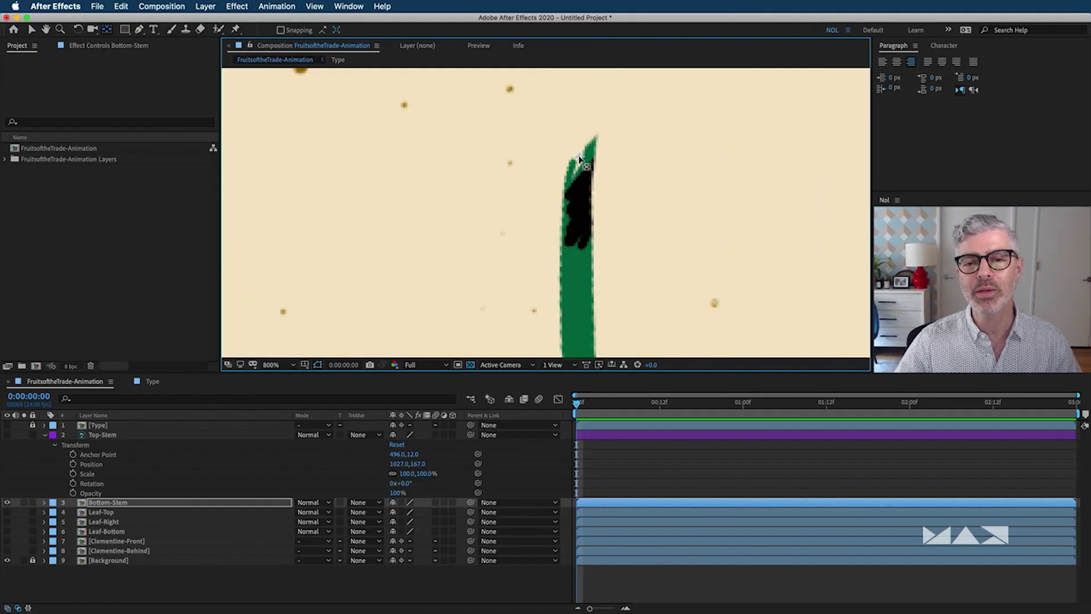
{"action": "scroll", "coordinate": [590, 173], "scroll_direction": "down", "scroll_amount": 1}
{"action": "scroll", "coordinate": [590, 178], "scroll_direction": "down", "scroll_amount": 2}
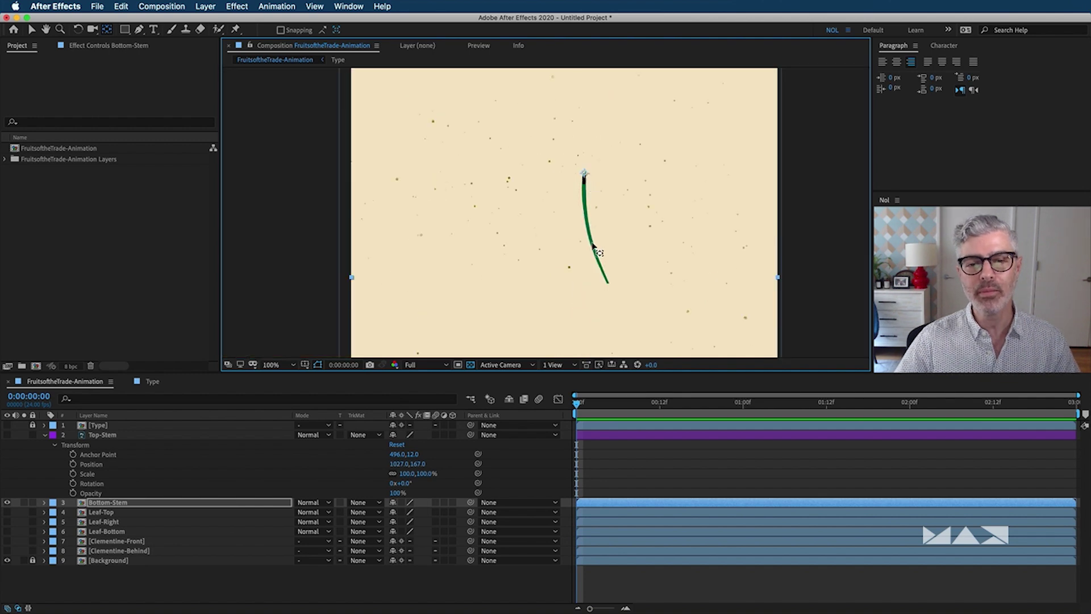
Show the Top-Stem layer again, test Bottom-Stem's rotation about its anchor point, restore it, and collapse both layers' properties.
{"action": "left_click", "coordinate": [7, 435]}
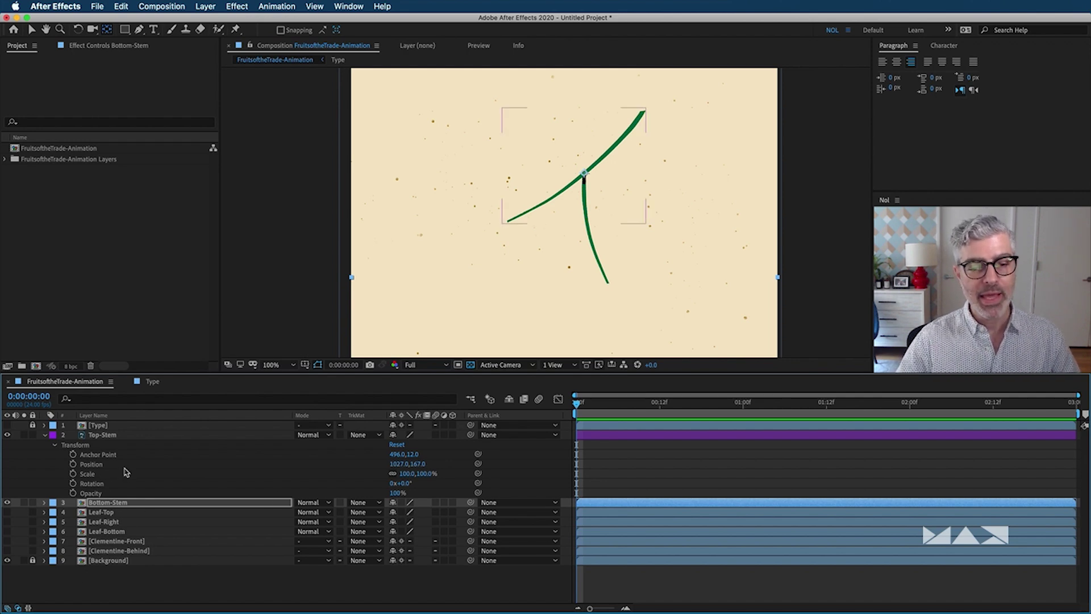
{"action": "key", "text": "r"}
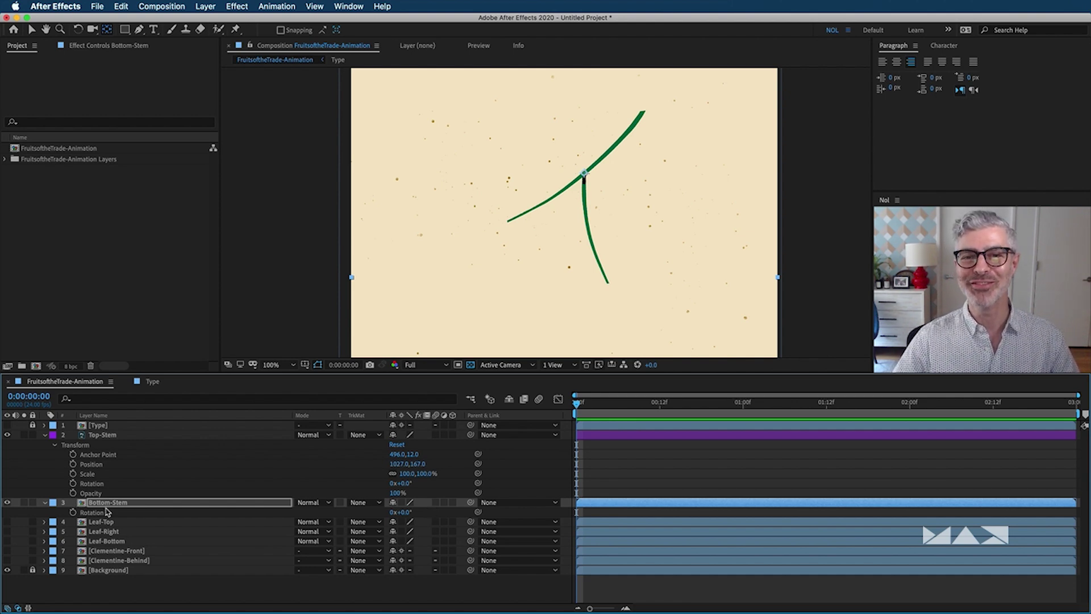
{"action": "left_click_drag", "start_coordinate": [405, 511], "coordinate": [407, 483]}
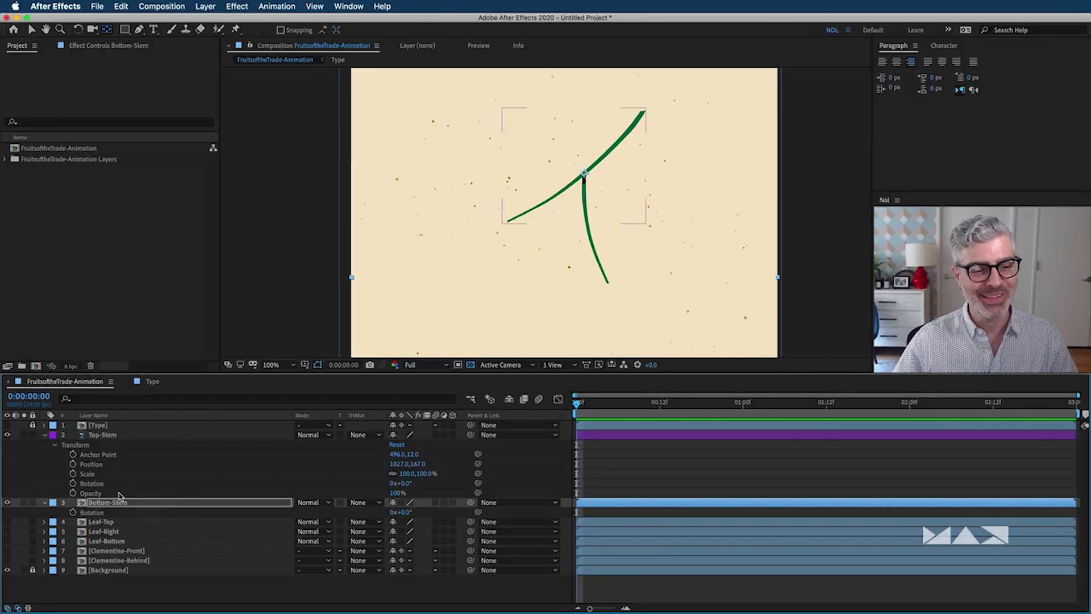
{"action": "key", "text": "Return"}
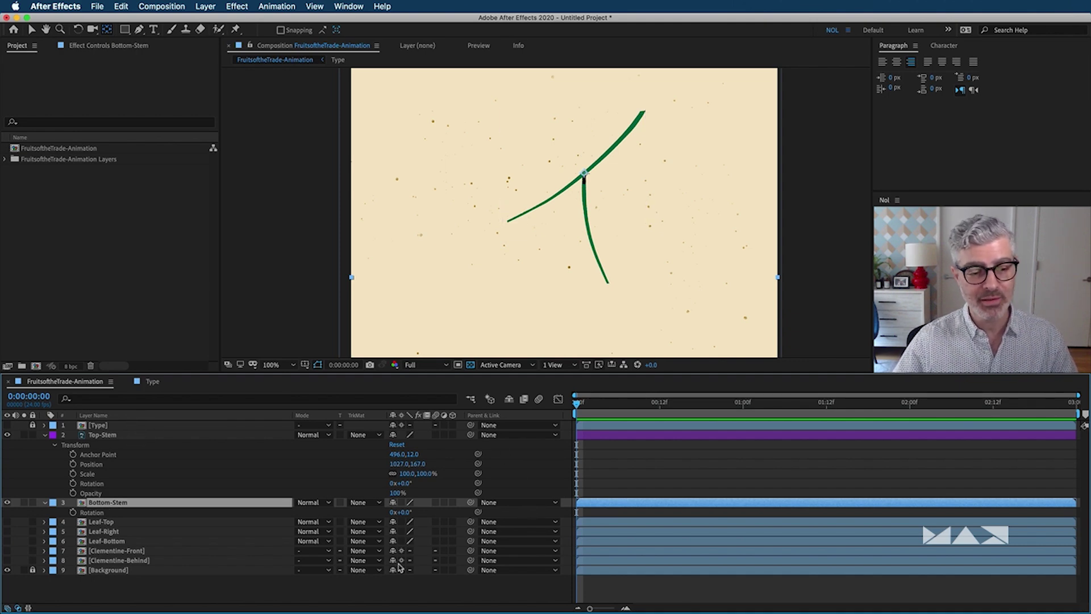
{"action": "left_click", "coordinate": [45, 435]}
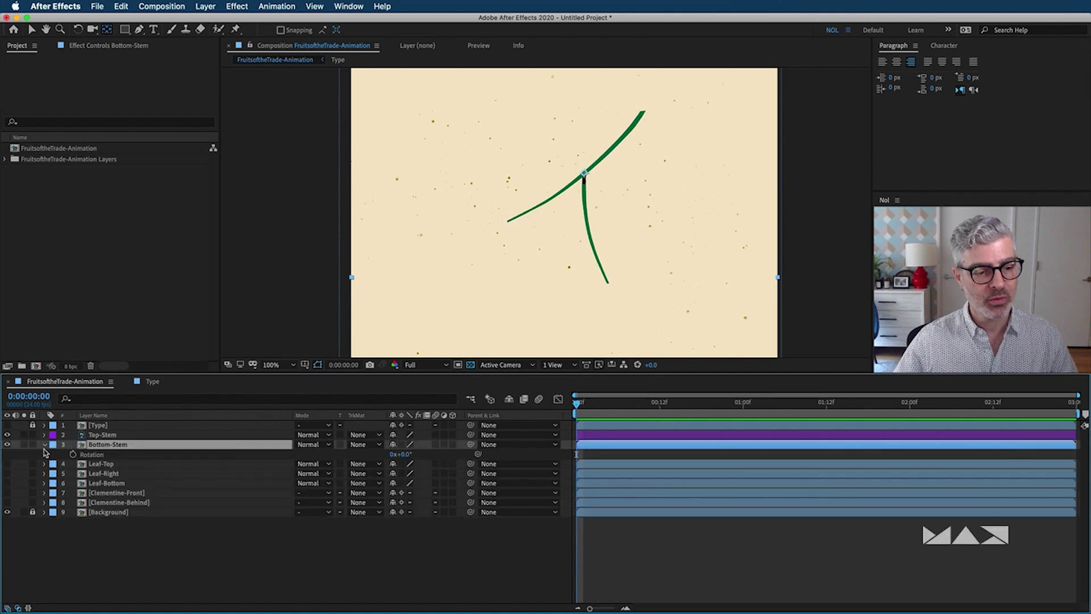
{"action": "left_click", "coordinate": [44, 444]}
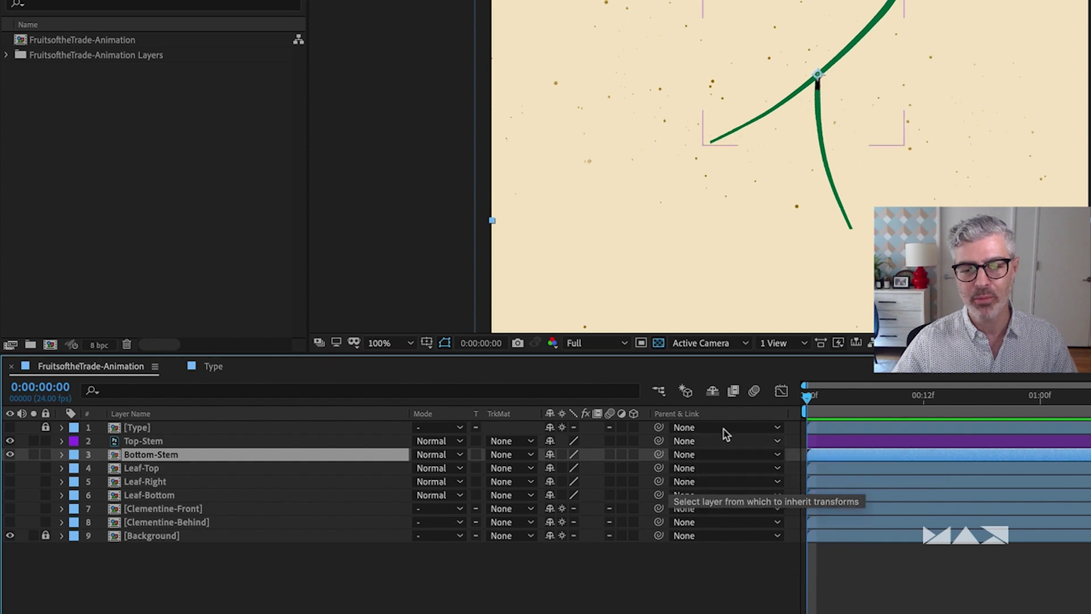
Hide the timeline's Parent & Link column and show it again.
{"action": "right_click", "coordinate": [743, 414]}
{"action": "mouse_move", "coordinate": [755, 464]}
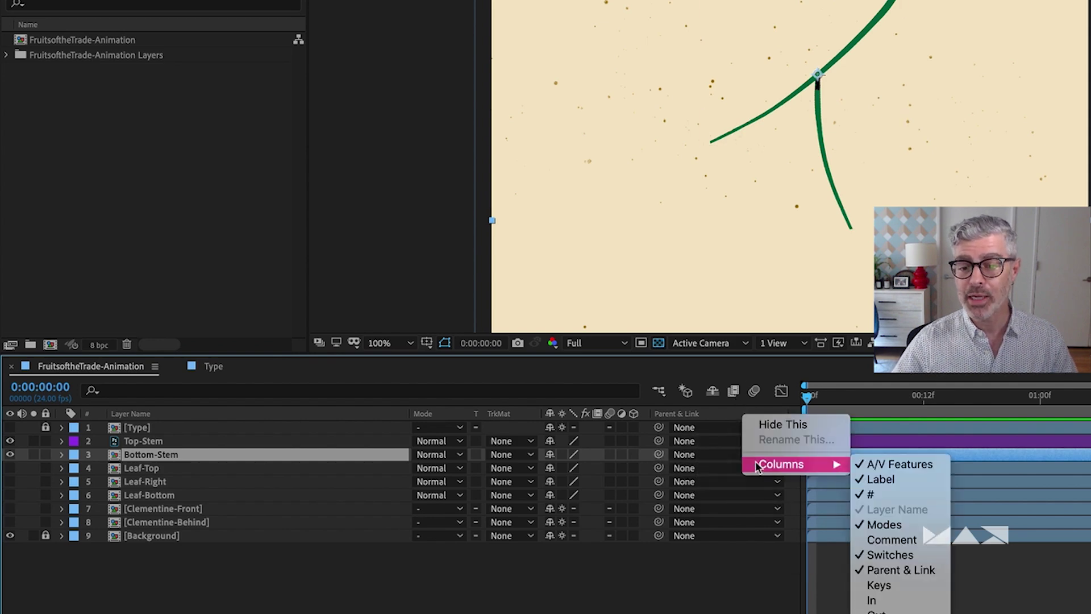
{"action": "left_click", "coordinate": [767, 423]}
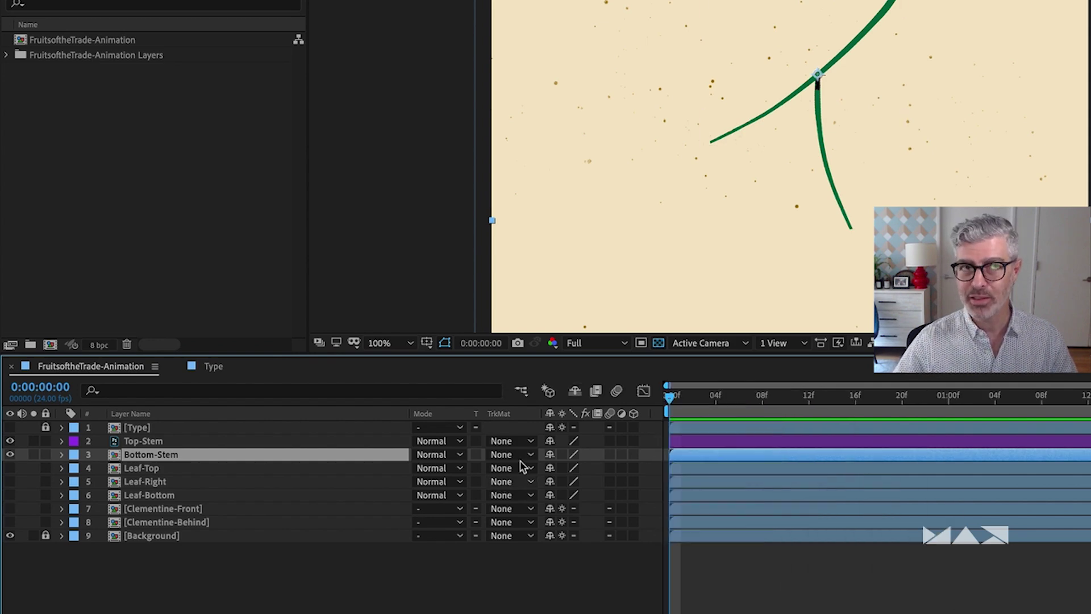
{"action": "right_click", "coordinate": [657, 418]}
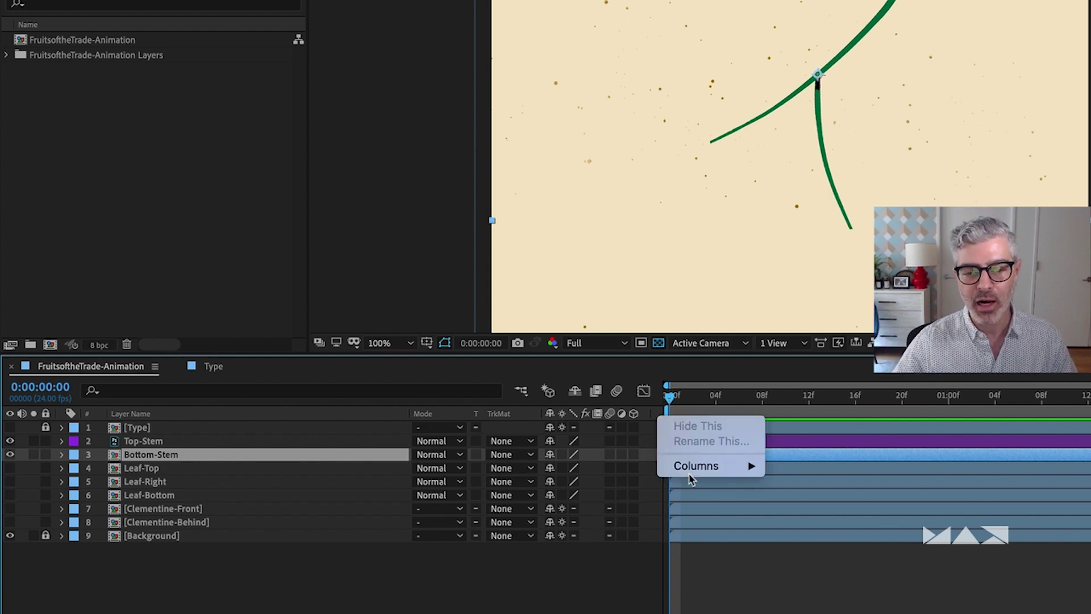
{"action": "mouse_move", "coordinate": [689, 474]}
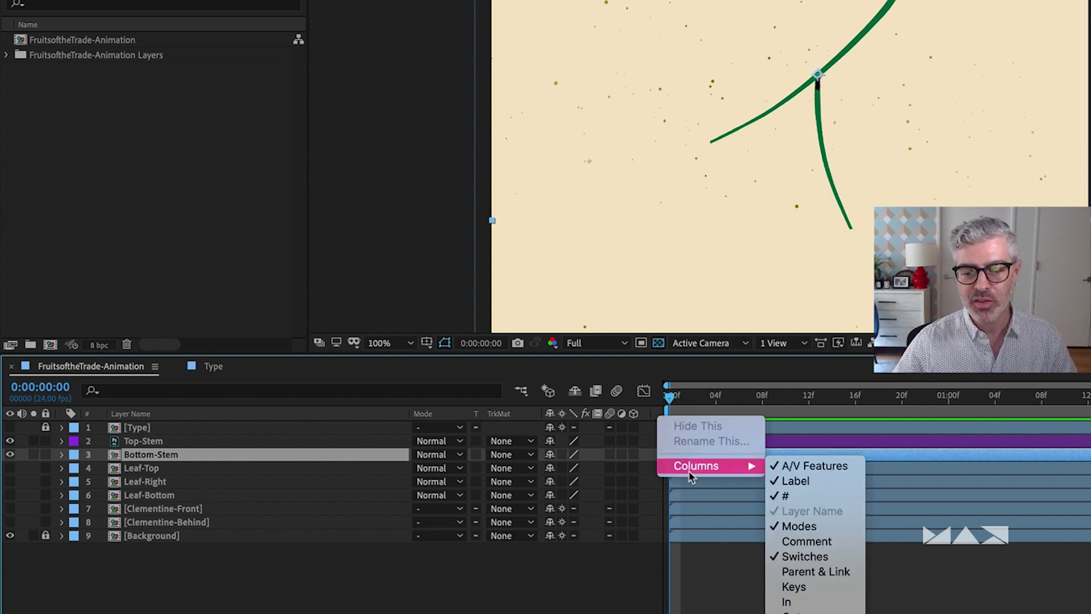
{"action": "left_click", "coordinate": [834, 571]}
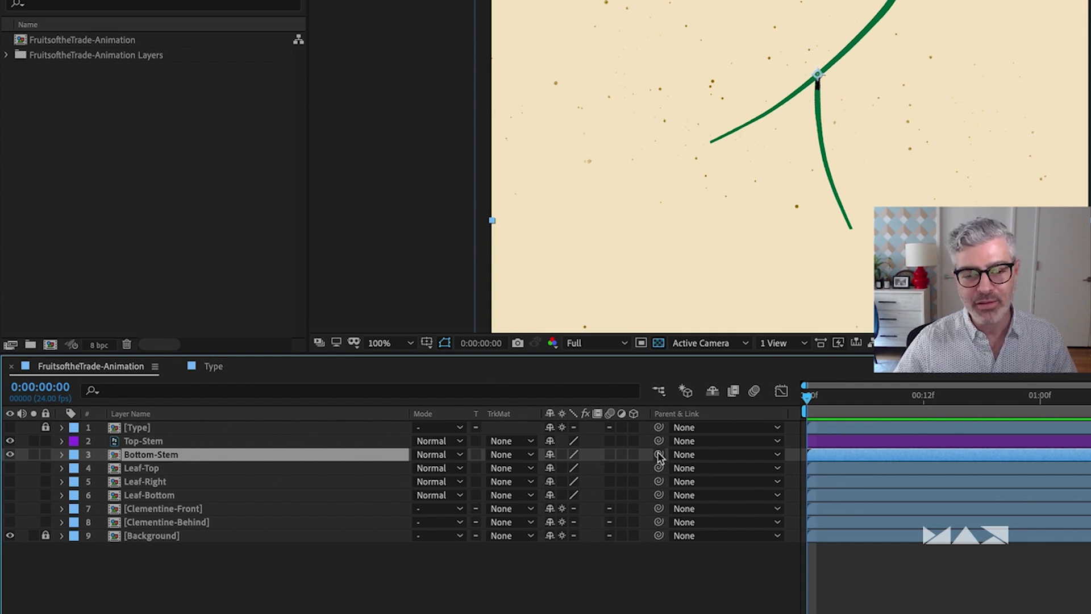
Parent the Bottom-Stem layer to Top-Stem and check the assignment in its list of available parents.
{"action": "left_click_drag", "start_coordinate": [659, 455], "coordinate": [145, 438]}
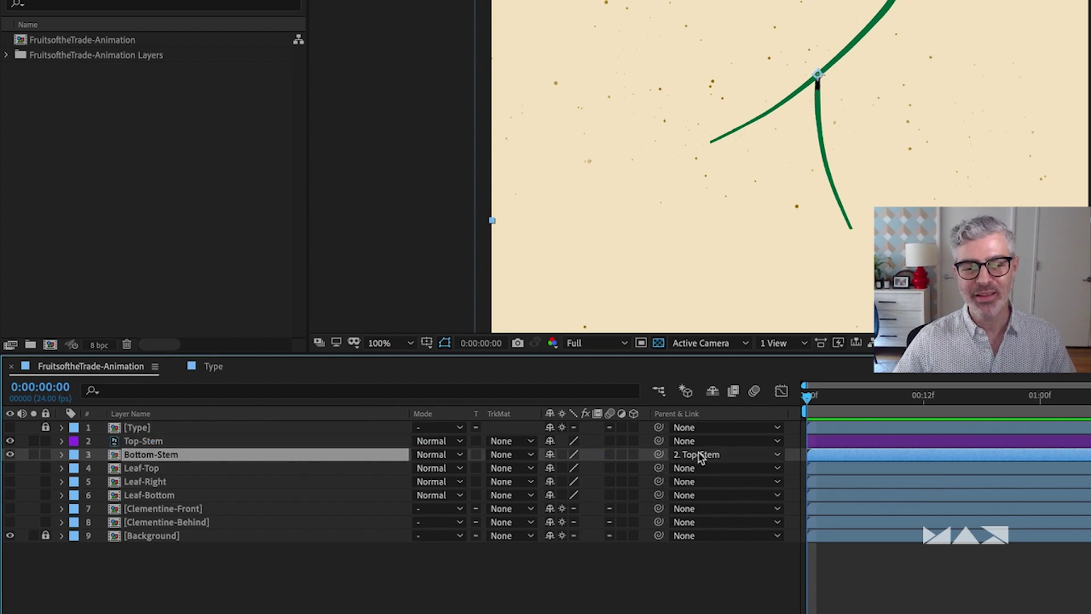
{"action": "left_click", "coordinate": [727, 456]}
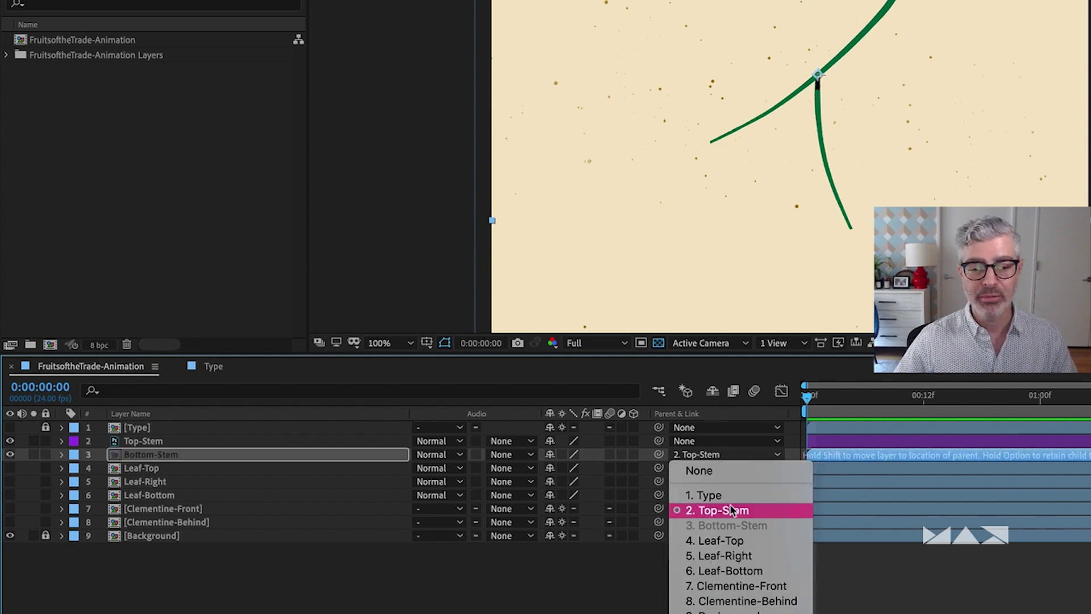
{"action": "left_click", "coordinate": [668, 523]}
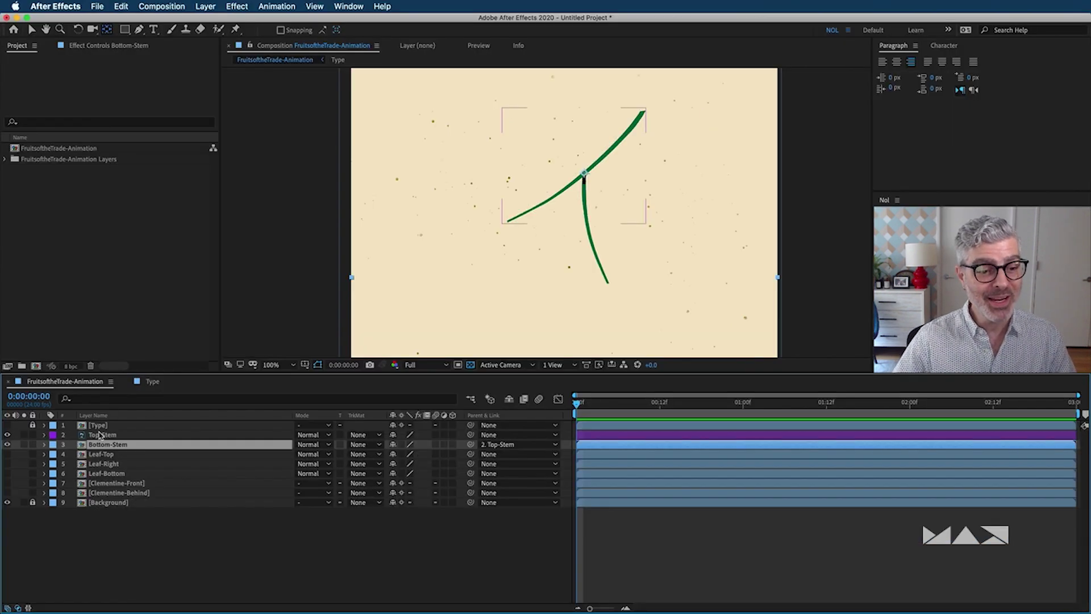
Test the parenting by rotating Top-Stem, undo the rotation, and collapse the layer's properties.
{"action": "left_click", "coordinate": [101, 435]}
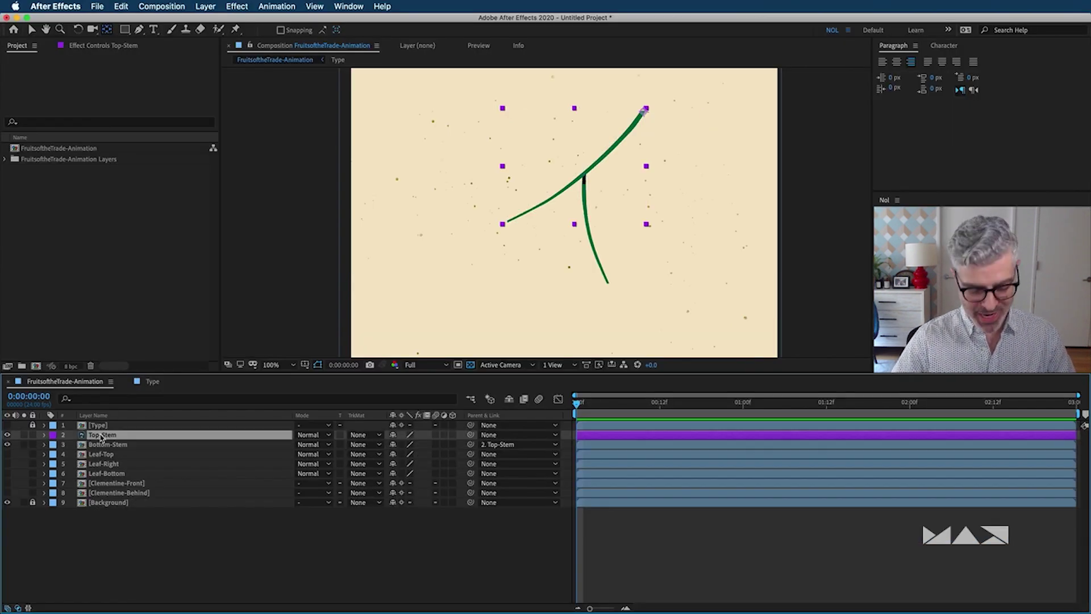
{"action": "key", "text": "r"}
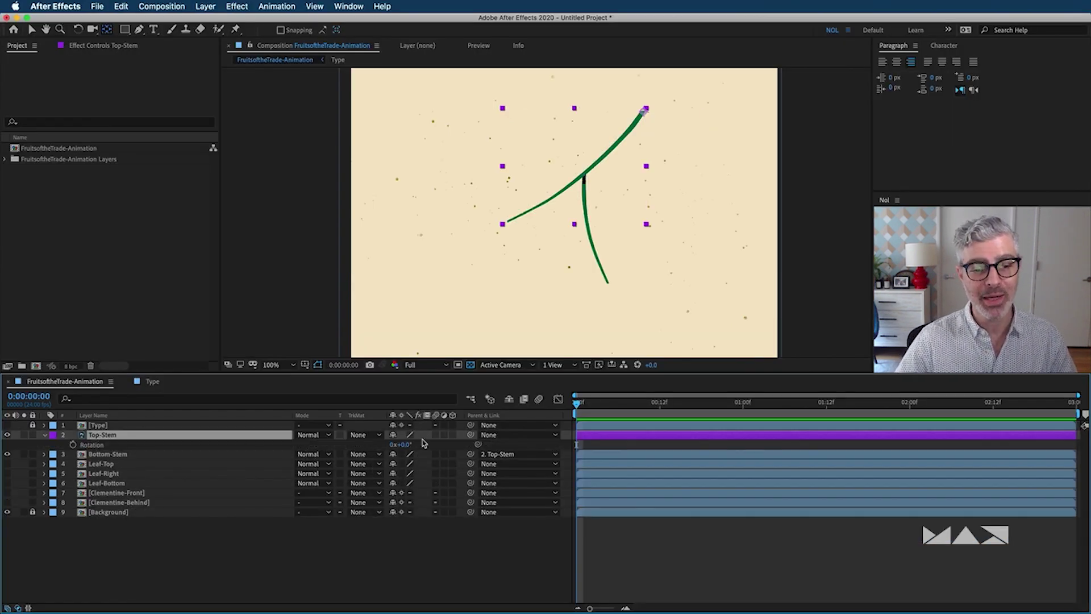
{"action": "mouse_move", "coordinate": [405, 449]}
{"action": "left_mouse_down"}
{"action": "mouse_move", "coordinate": [416, 448]}
{"action": "mouse_move", "coordinate": [402, 443]}
{"action": "left_mouse_up"}
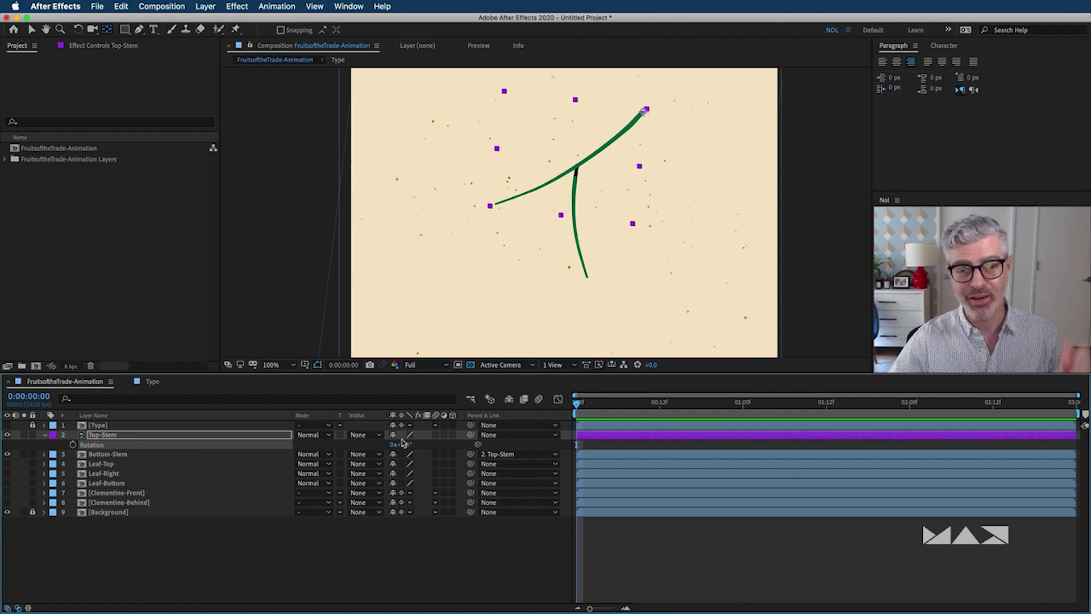
{"action": "key", "text": "super+z"}
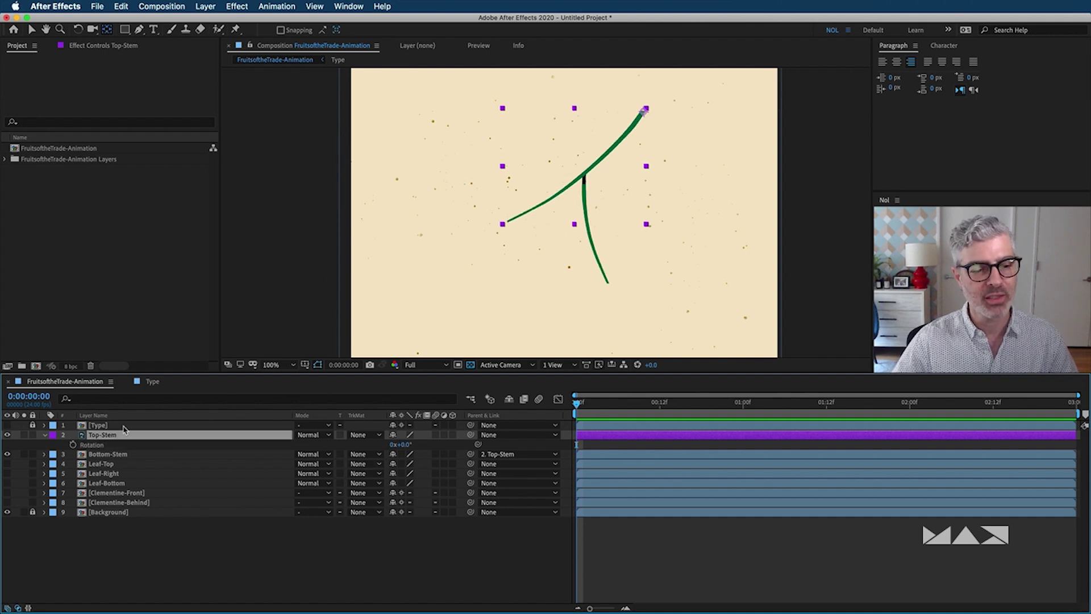
{"action": "left_click", "coordinate": [45, 434]}
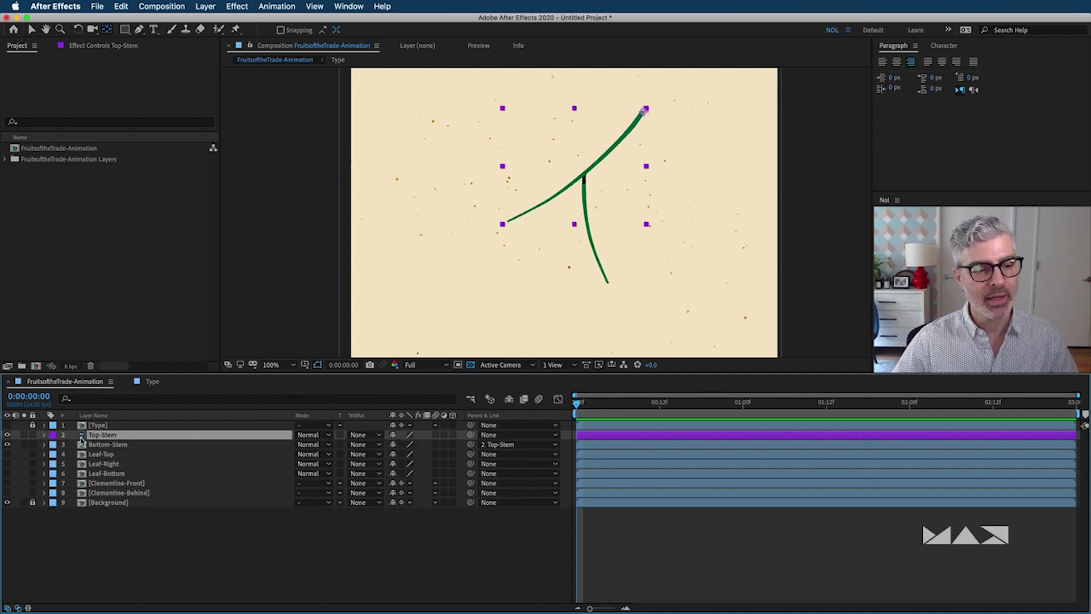
Show the Leaf-Top layer, move its anchor point to the leaf tip at the stem, and check it with the layer soloed.
{"action": "left_click", "coordinate": [7, 454]}
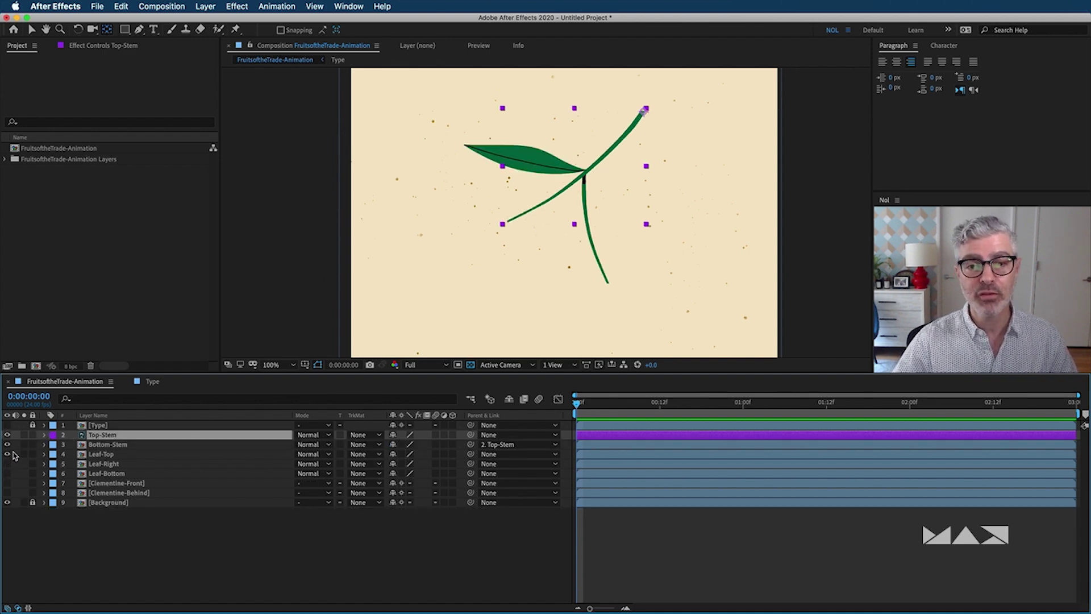
{"action": "left_click", "coordinate": [103, 456]}
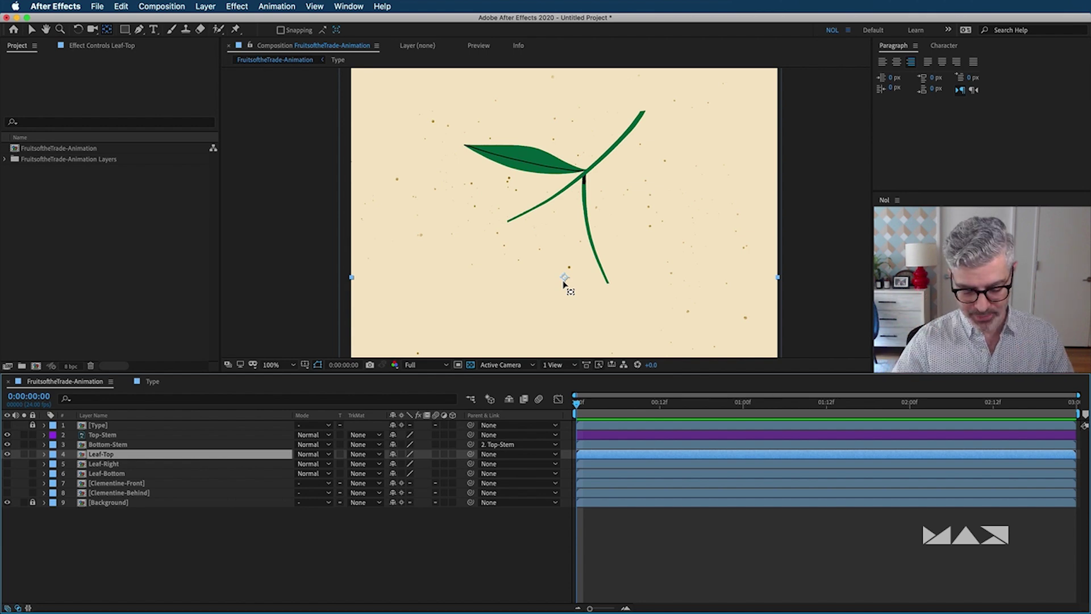
{"action": "left_click_drag", "start_coordinate": [565, 280], "coordinate": [587, 168]}
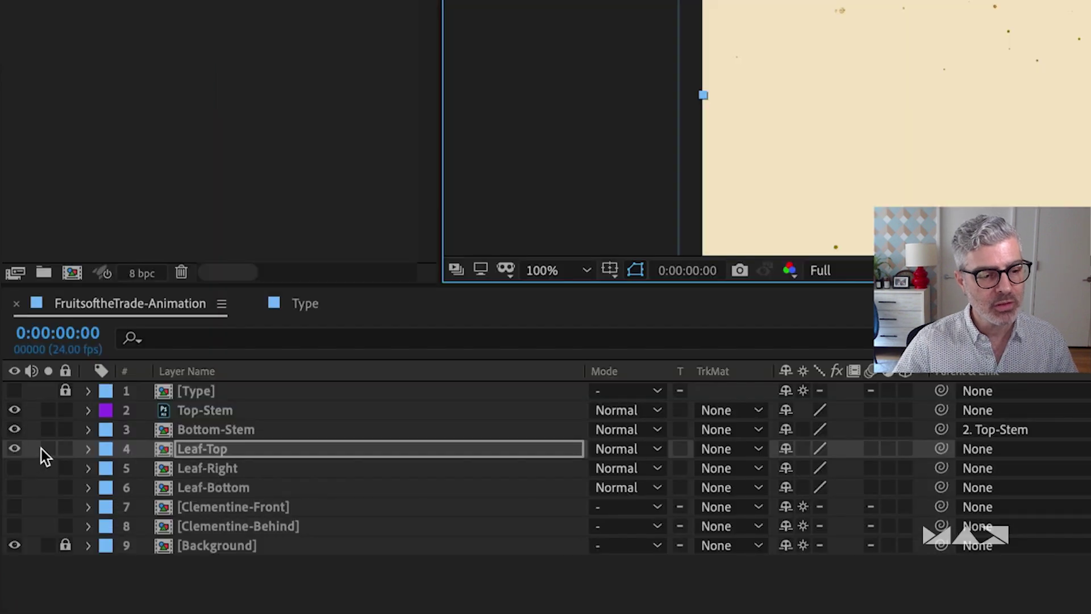
{"action": "left_click", "coordinate": [24, 453]}
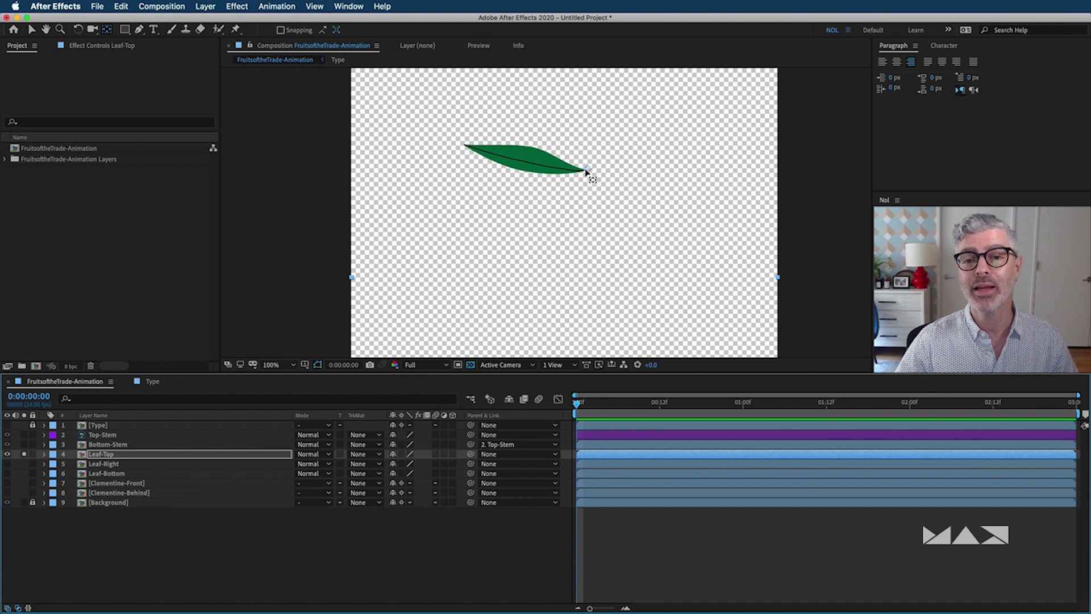
{"action": "scroll", "coordinate": [586, 171], "scroll_direction": "up", "scroll_amount": 2}
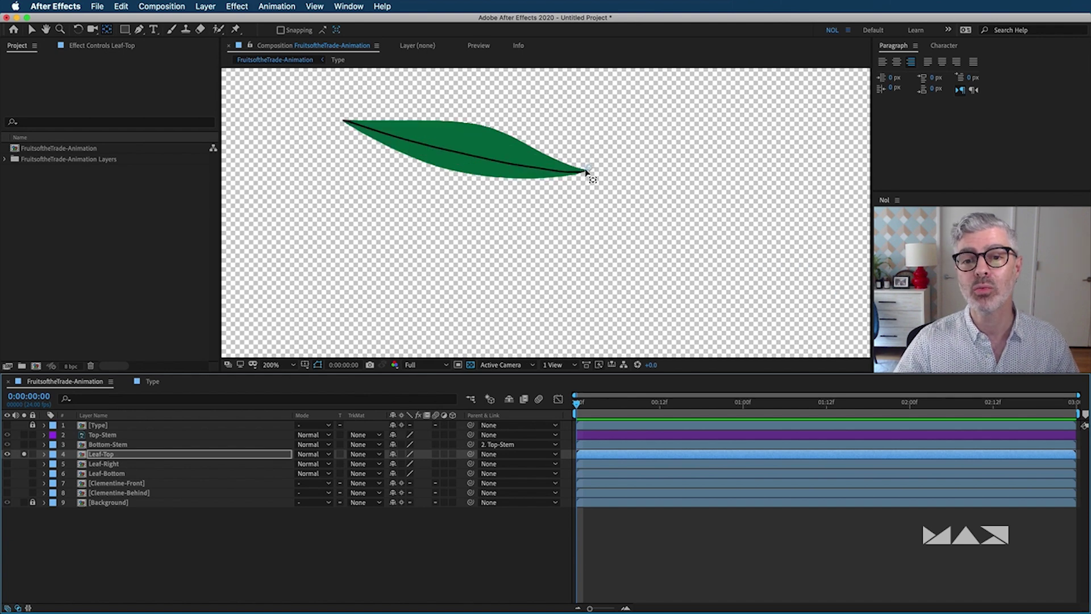
{"action": "left_click", "coordinate": [587, 172]}
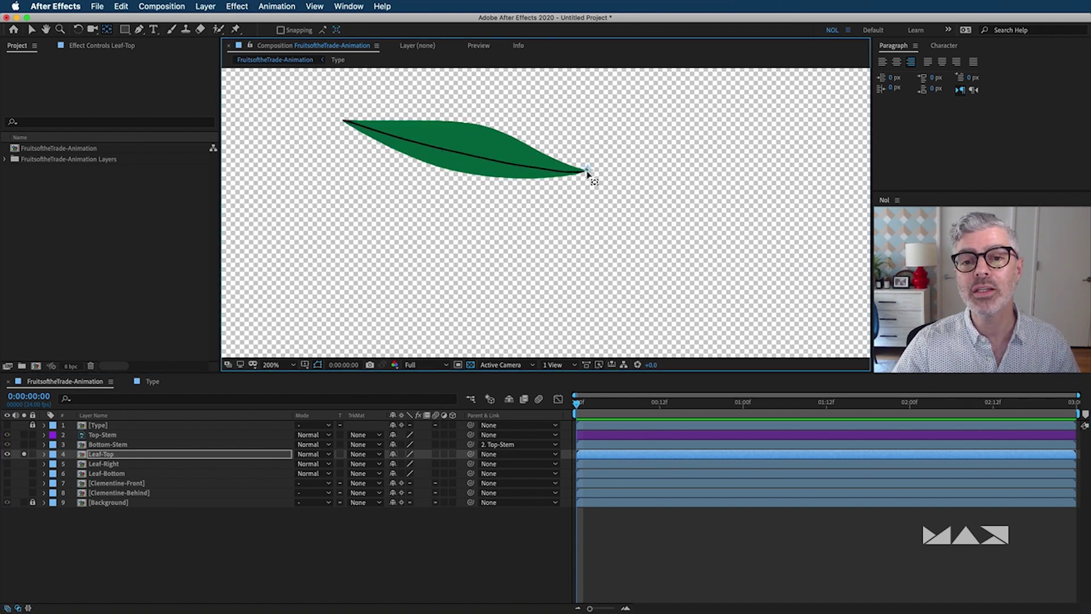
Turn off solo for Leaf-Top and parent the layer to Top-Stem.
{"action": "left_click", "coordinate": [24, 454]}
{"action": "left_click", "coordinate": [112, 455]}
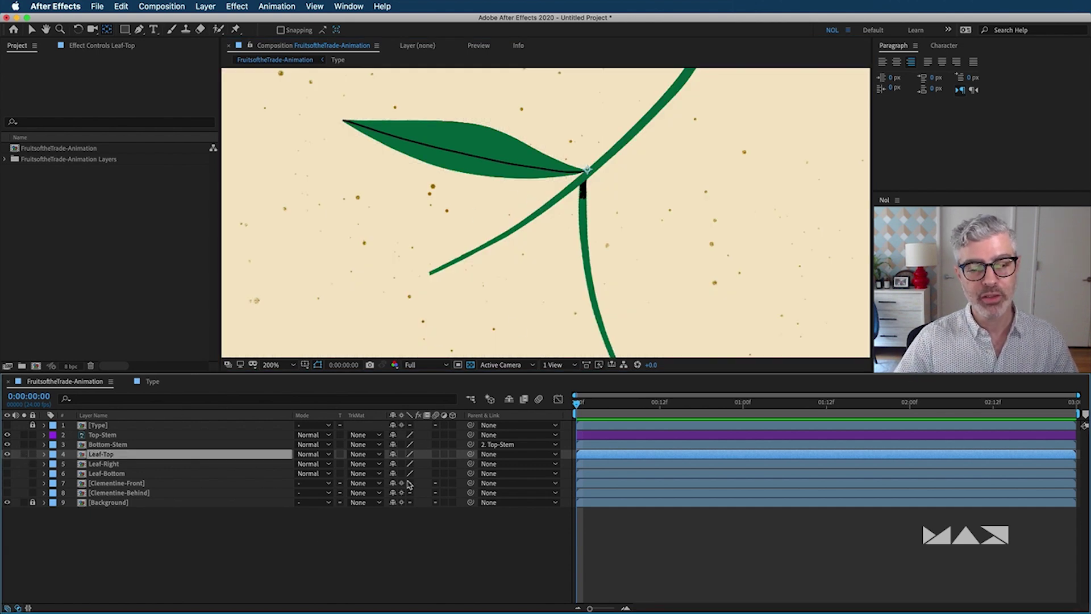
{"action": "left_click_drag", "start_coordinate": [473, 454], "coordinate": [130, 437]}
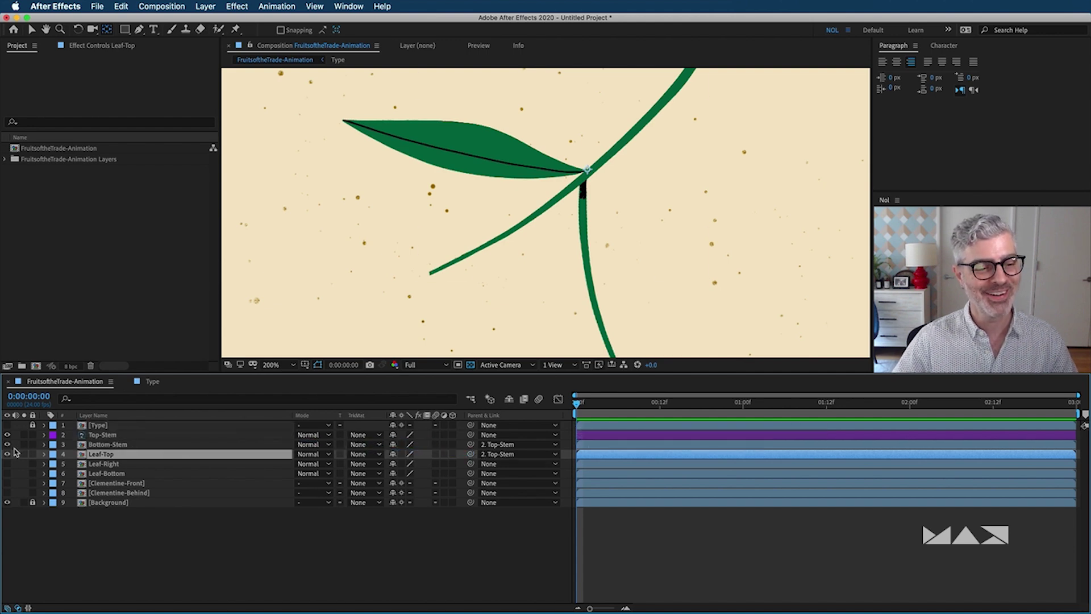
Show the Leaf-Right layer, move its anchor point to the leaf's upper tip at the stem, and solo it to check the placement.
{"action": "left_click", "coordinate": [8, 464]}
{"action": "left_click", "coordinate": [103, 463]}
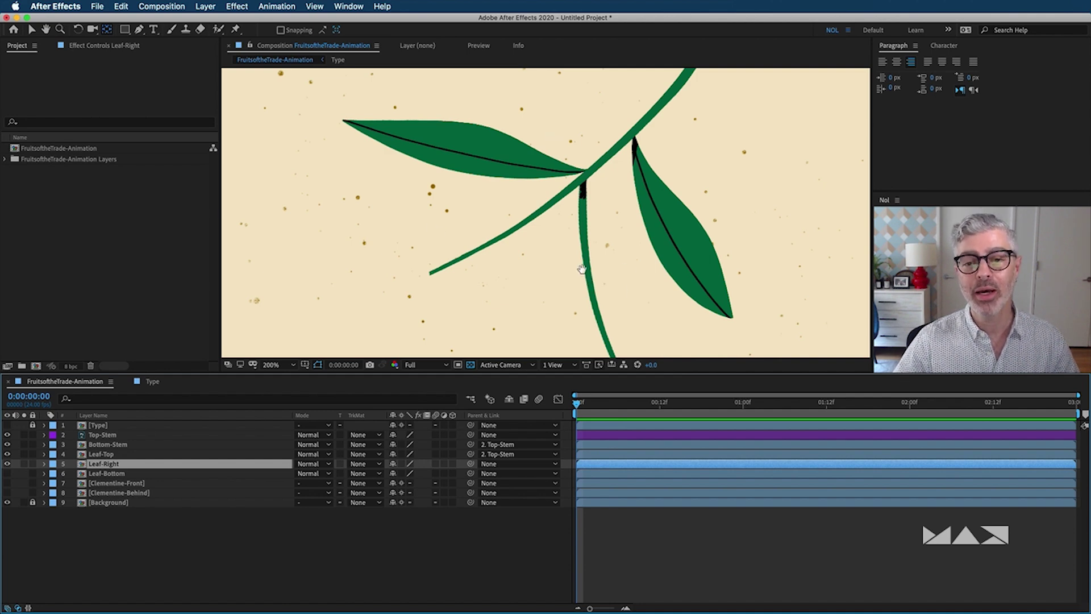
{"action": "left_click_drag", "start_coordinate": [582, 269], "coordinate": [533, 199]}
{"action": "mouse_move", "coordinate": [526, 264]}
{"action": "left_mouse_down"}
{"action": "mouse_move", "coordinate": [533, 244]}
{"action": "mouse_move", "coordinate": [527, 272]}
{"action": "left_mouse_up"}
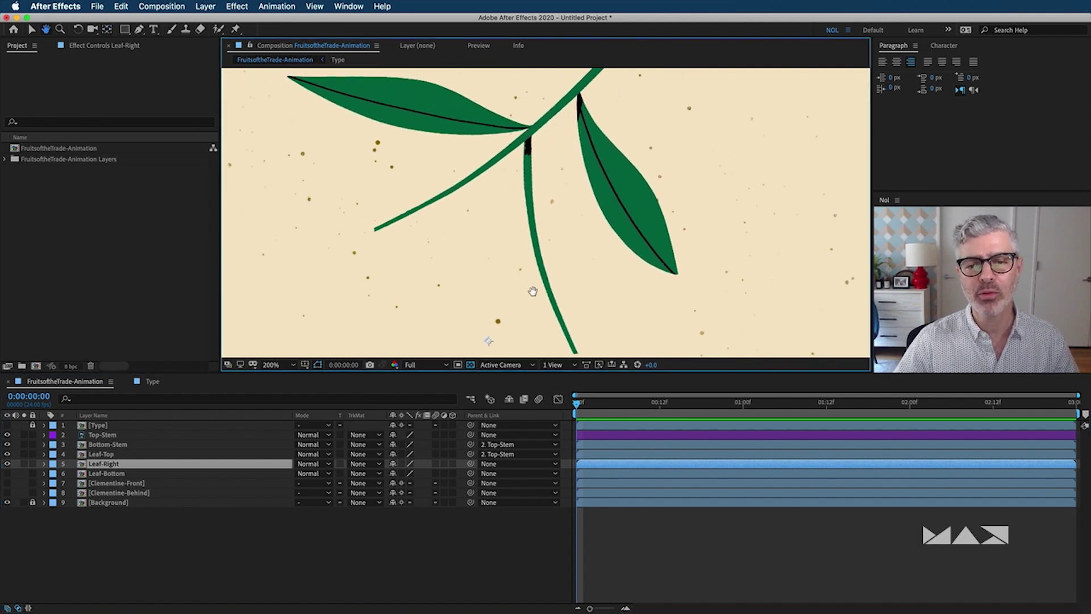
{"action": "key", "text": "Return"}
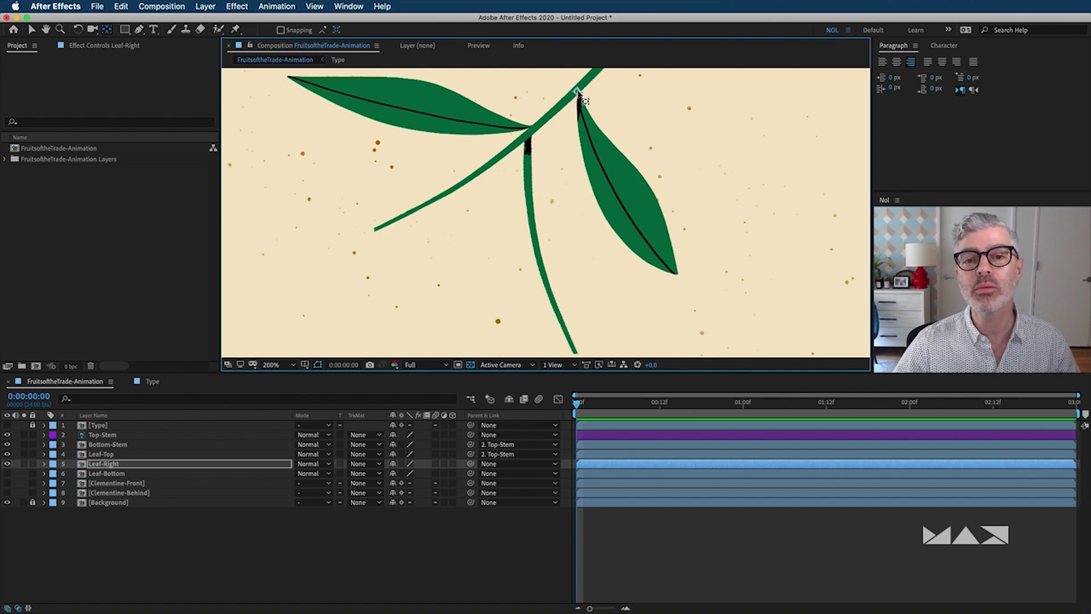
{"action": "left_click", "coordinate": [24, 463]}
{"action": "scroll", "coordinate": [568, 99], "scroll_direction": "up", "scroll_amount": 2}
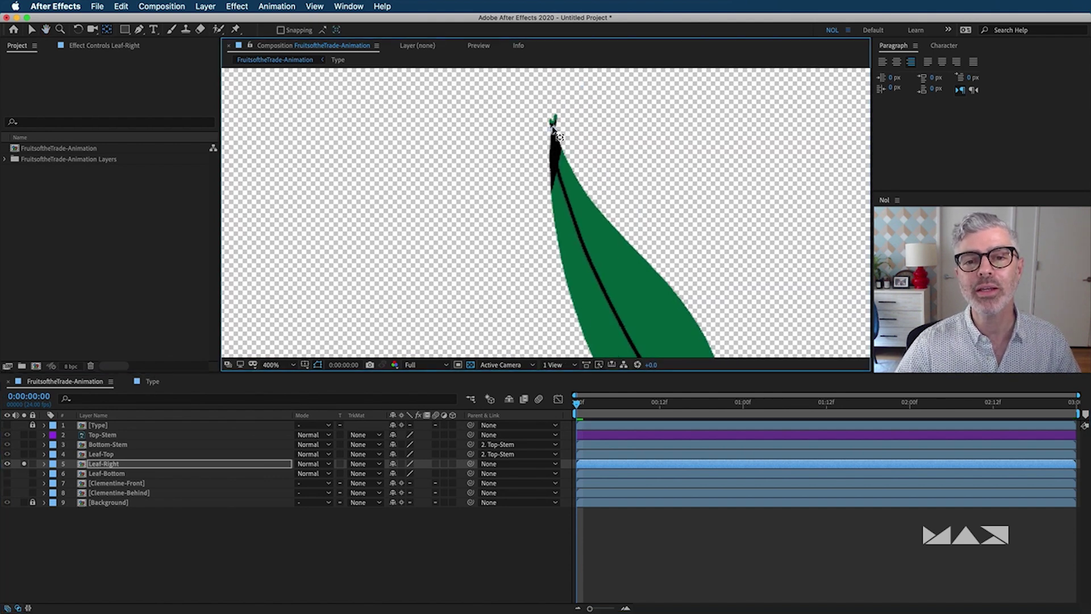
Turn off solo for Leaf-Right and parent the layer to Top-Stem.
{"action": "left_click", "coordinate": [24, 463]}
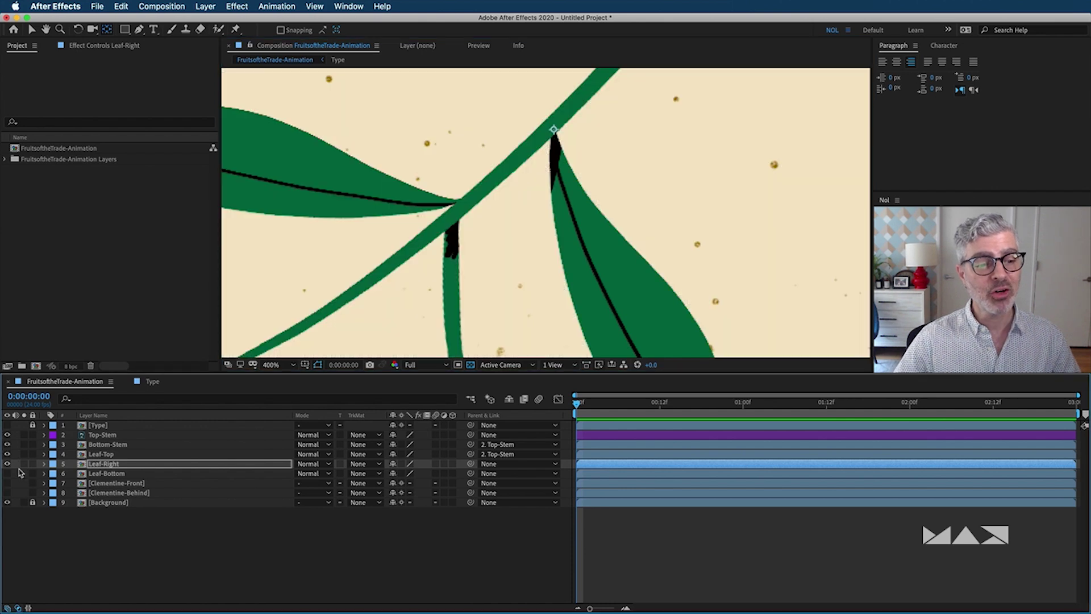
{"action": "left_click", "coordinate": [122, 463]}
{"action": "scroll", "coordinate": [568, 259], "scroll_direction": "down", "scroll_amount": 2}
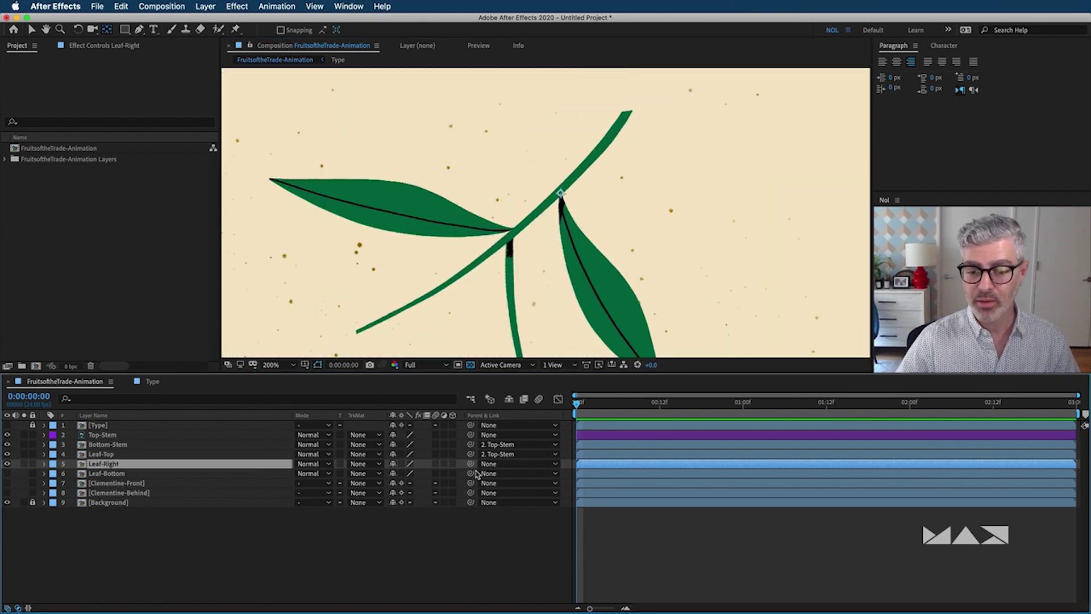
{"action": "left_click_drag", "start_coordinate": [472, 464], "coordinate": [136, 438]}
Show the Leaf-Bottom layer and move its anchor point to the leaf's upper tip on the bottom stem with the Pan Behind tool.
{"action": "left_click", "coordinate": [7, 474]}
{"action": "left_click", "coordinate": [121, 475]}
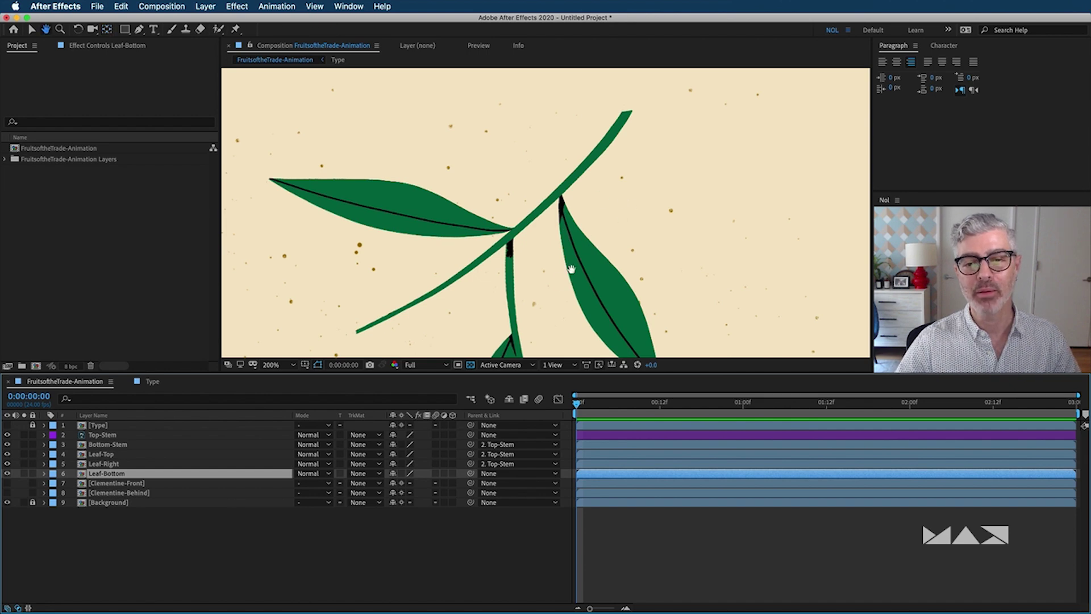
{"action": "scroll", "coordinate": [580, 251], "scroll_direction": "down", "scroll_amount": 5}
{"action": "scroll", "coordinate": [580, 251], "scroll_direction": "left", "scroll_amount": 3}
{"action": "key", "text": "y"}
{"action": "left_click_drag", "start_coordinate": [553, 308], "coordinate": [596, 201]}
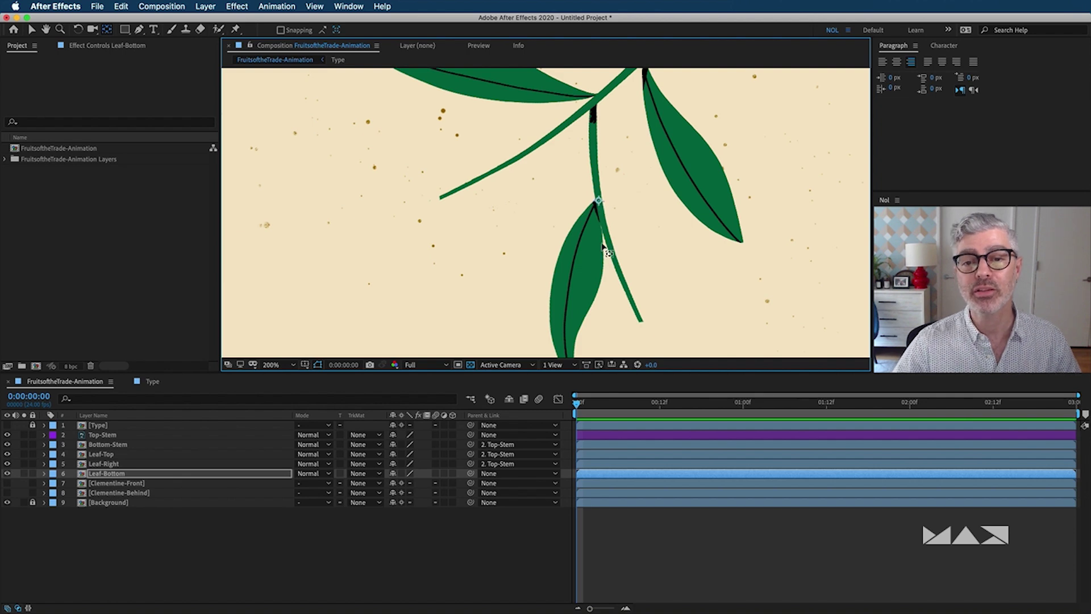
Parent the Leaf-Bottom layer to Bottom-Stem.
{"action": "scroll", "coordinate": [609, 267], "scroll_direction": "down", "scroll_amount": 1}
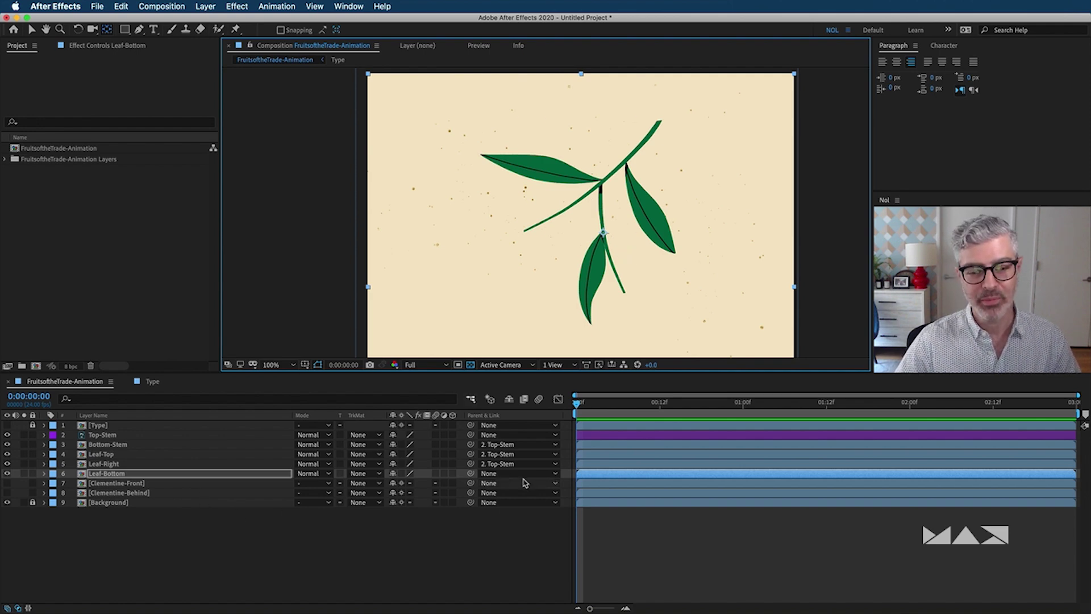
{"action": "left_click_drag", "start_coordinate": [471, 473], "coordinate": [111, 443]}
Reveal Rotation for Top-Stem, Bottom-Stem and Leaf-Bottom, test the parenting by rotating the layers, and undo each rotation.
{"action": "left_click", "coordinate": [109, 443]}
{"action": "left_click", "coordinate": [108, 435], "text": "super"}
{"action": "left_click", "coordinate": [108, 473], "text": "super"}
{"action": "key", "text": "r"}
{"action": "left_click", "coordinate": [451, 443]}
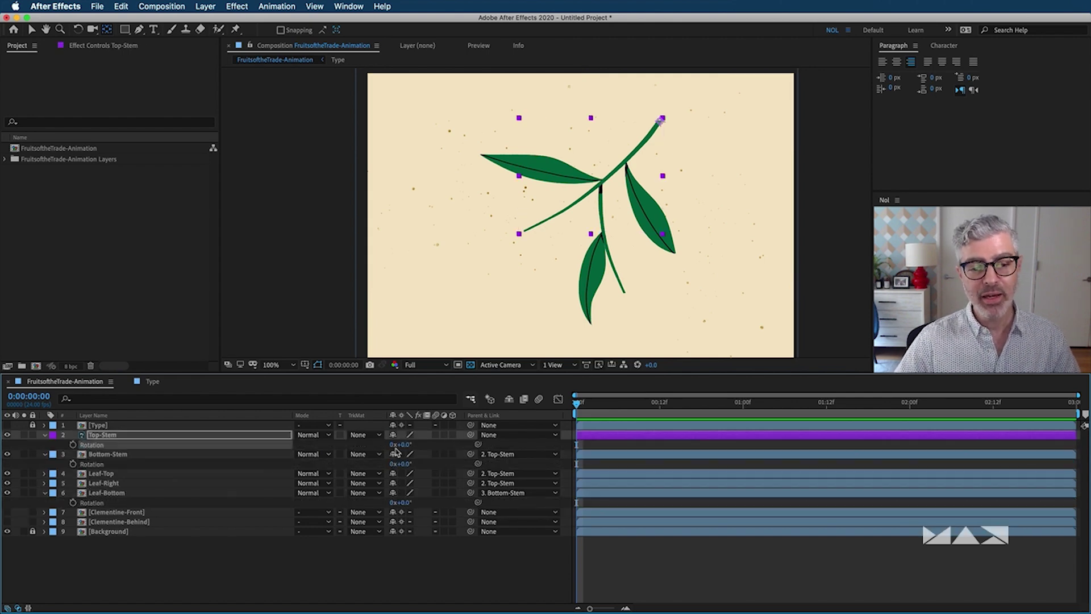
{"action": "mouse_move", "coordinate": [401, 448]}
{"action": "left_mouse_down"}
{"action": "mouse_move", "coordinate": [432, 449]}
{"action": "mouse_move", "coordinate": [401, 449]}
{"action": "mouse_move", "coordinate": [415, 466]}
{"action": "mouse_move", "coordinate": [403, 465]}
{"action": "left_mouse_up"}
{"action": "key", "text": "super+z"}
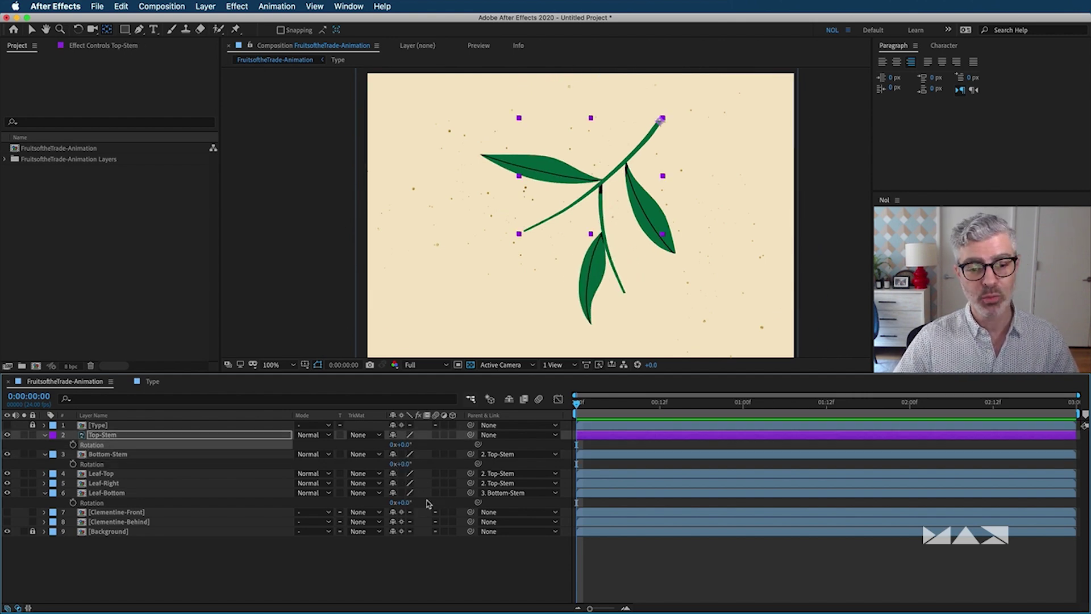
{"action": "left_click_drag", "start_coordinate": [401, 502], "coordinate": [408, 502]}
{"action": "key", "text": "super+z"}
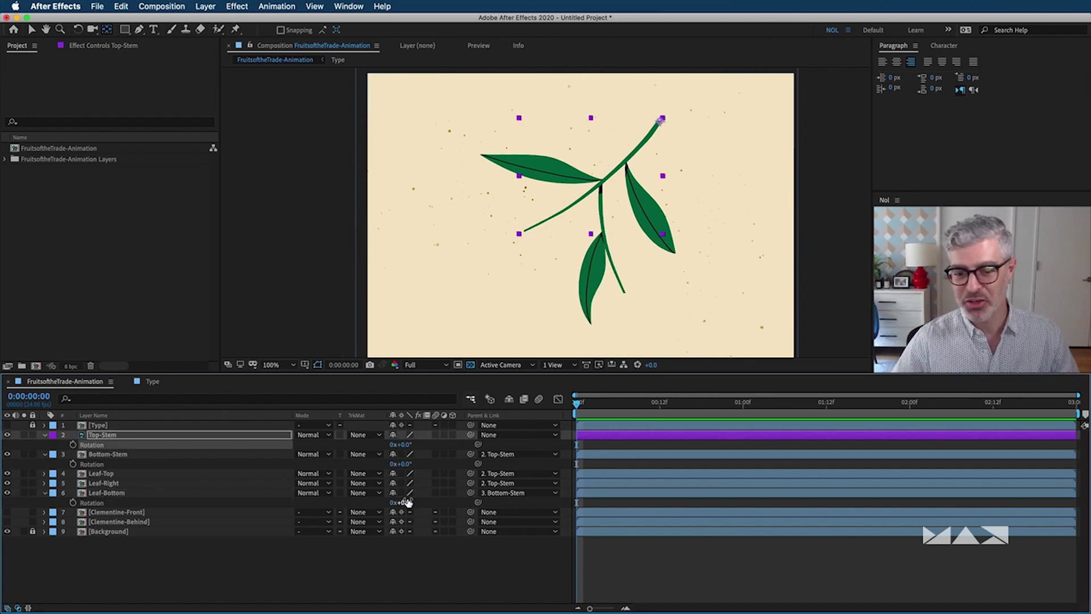
Show the Clementine-Front layer and move its anchor point to the black dot where the fruit meets the bottom stem.
{"action": "left_click", "coordinate": [7, 512]}
{"action": "left_click", "coordinate": [122, 513]}
{"action": "left_click_drag", "start_coordinate": [701, 290], "coordinate": [690, 205]}
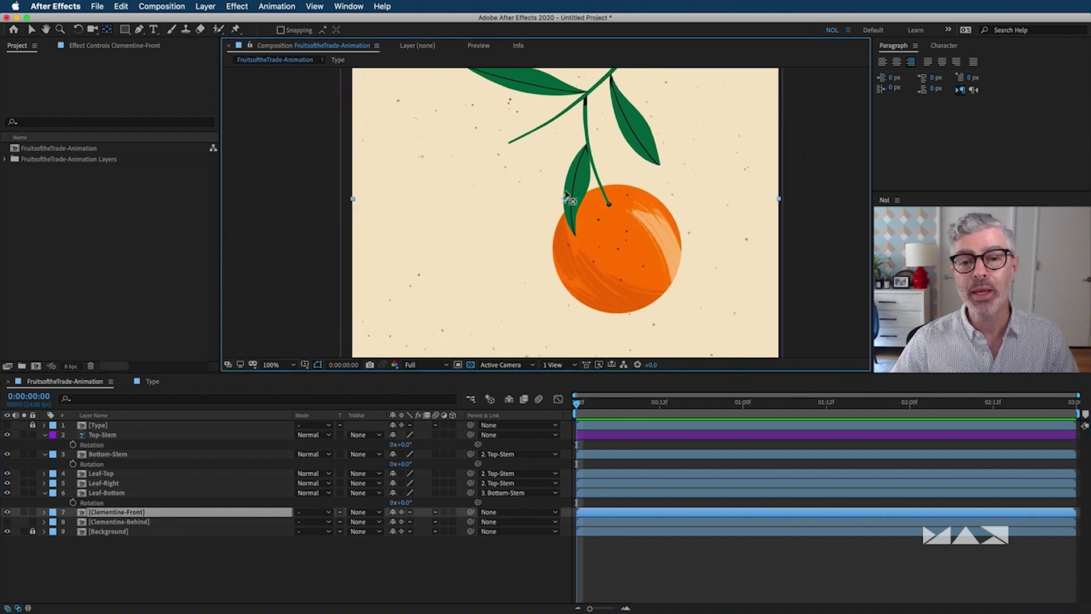
{"action": "key", "text": "Return"}
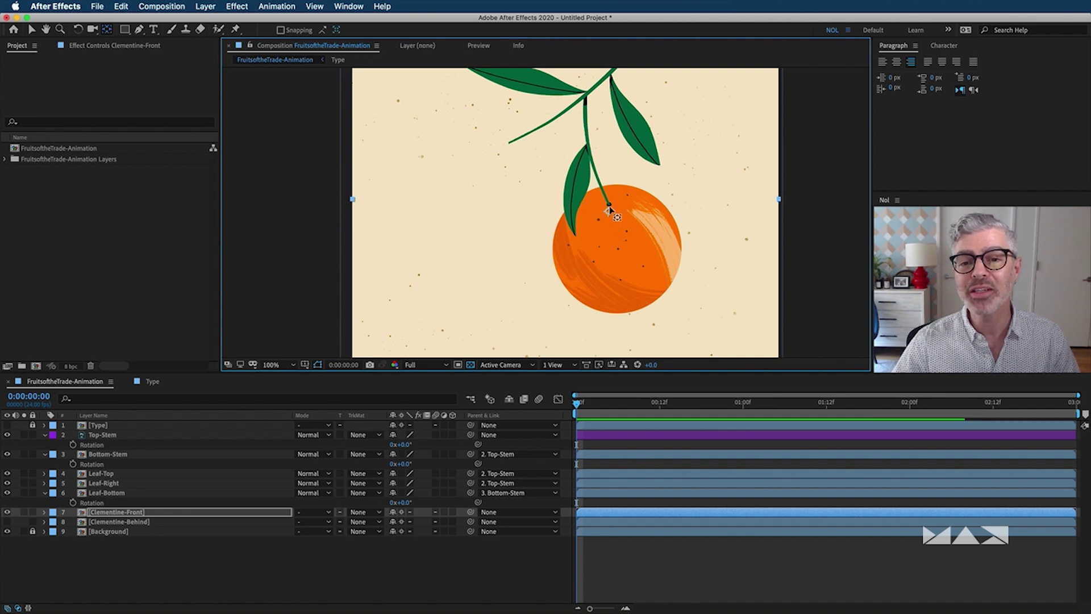
{"action": "scroll", "coordinate": [605, 205], "scroll_direction": "up", "scroll_amount": 4}
{"action": "scroll", "coordinate": [604, 205], "scroll_direction": "up", "scroll_amount": 2}
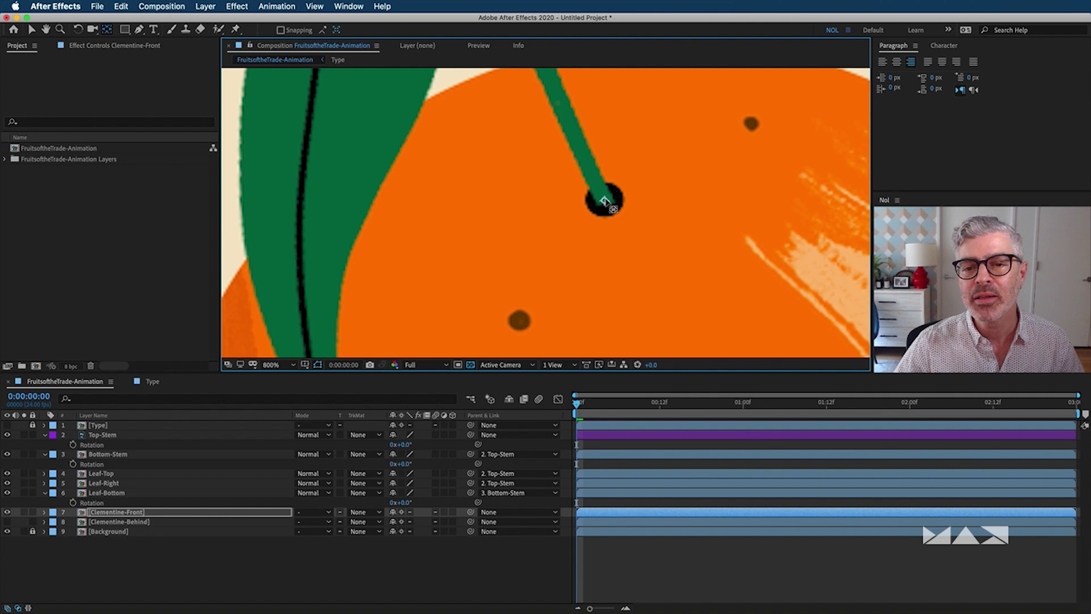
{"action": "scroll", "coordinate": [603, 200], "scroll_direction": "down", "scroll_amount": 6}
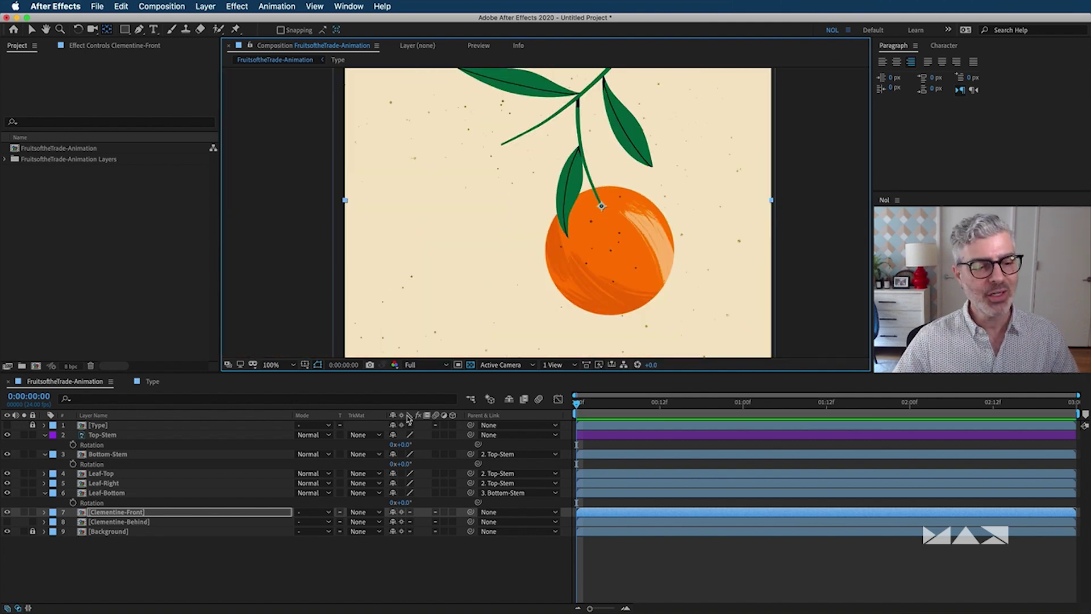
Parent the Clementine-Front layer to Bottom-Stem.
{"action": "key", "text": "super+Down"}
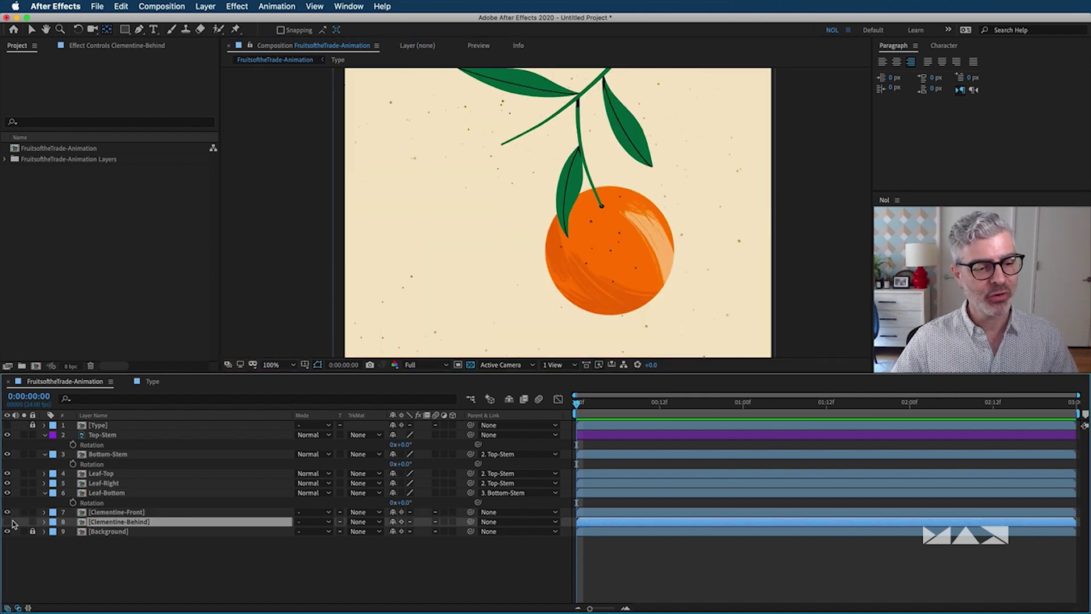
{"action": "left_click", "coordinate": [240, 514]}
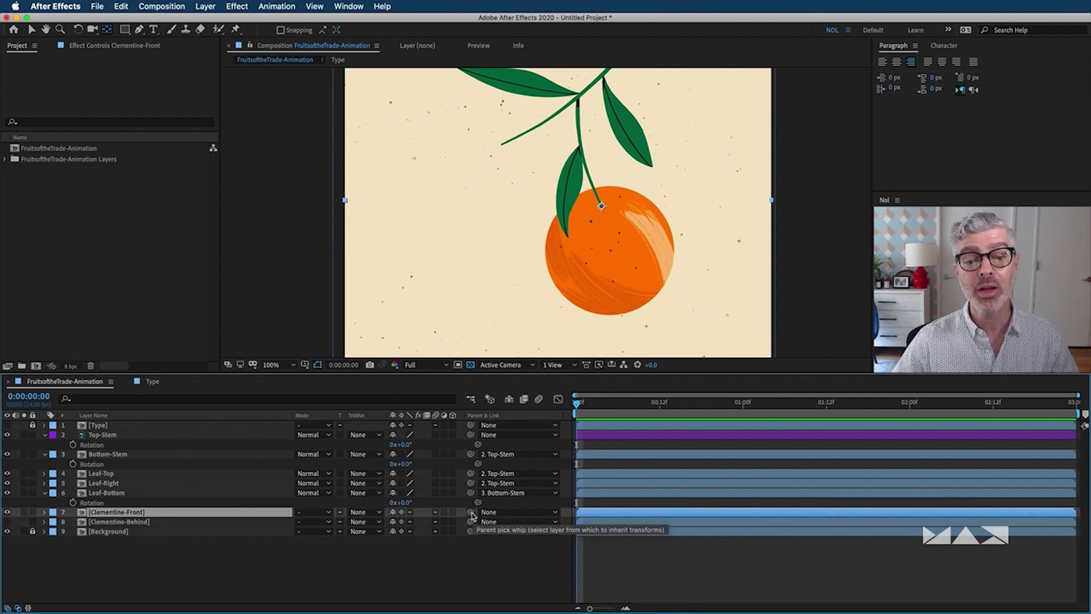
{"action": "left_click_drag", "start_coordinate": [470, 512], "coordinate": [122, 454]}
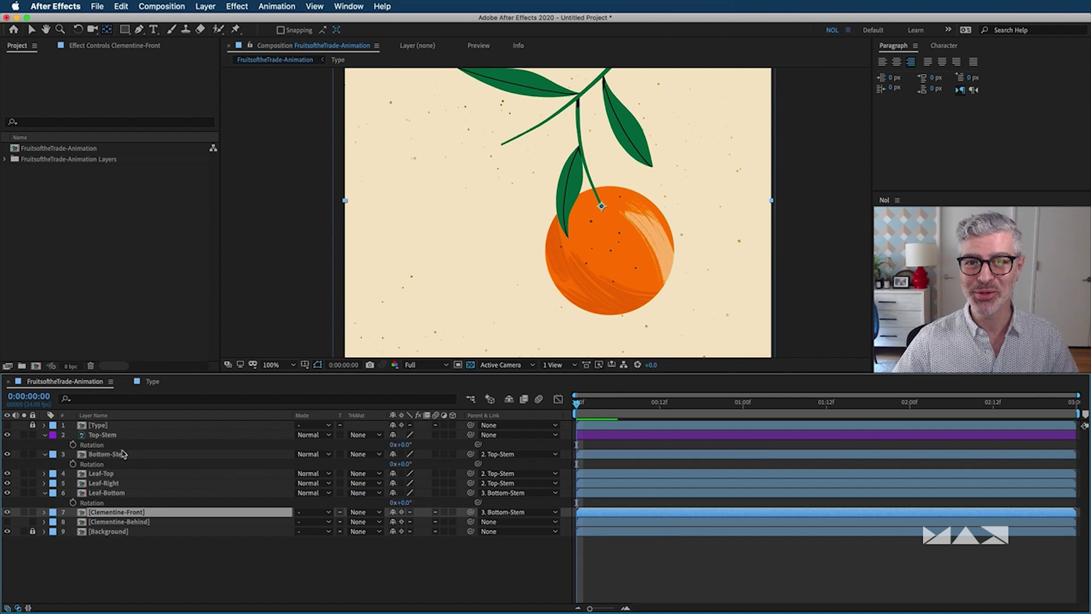
Show the Clementine-Behind layer and move its anchor point to the dot where the fruit meets the top stem's end.
{"action": "left_click", "coordinate": [8, 522]}
{"action": "left_click", "coordinate": [110, 522]}
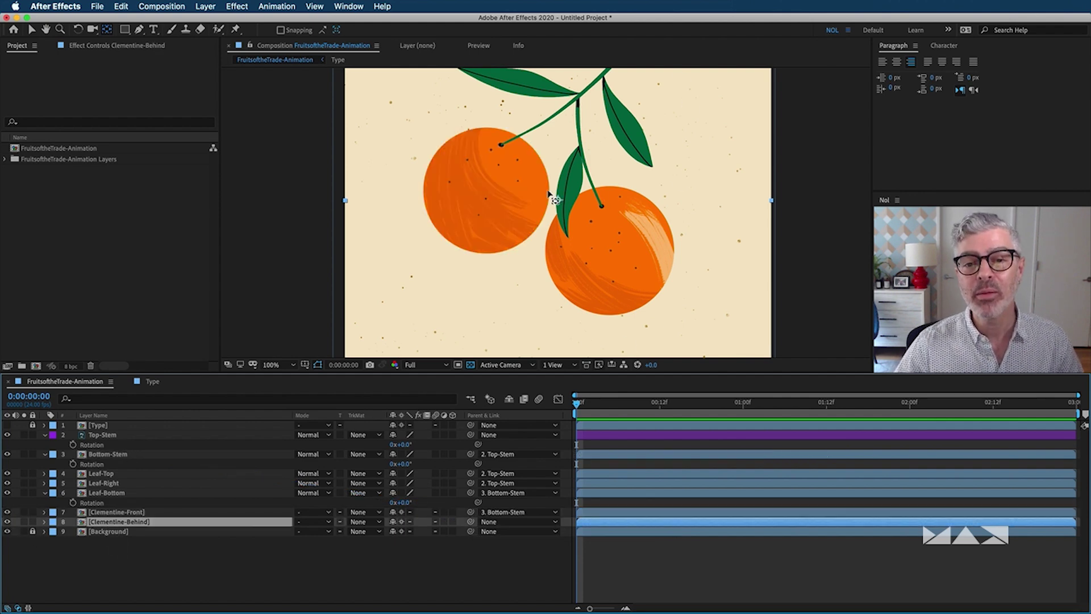
{"action": "left_click_drag", "start_coordinate": [554, 199], "coordinate": [511, 142]}
{"action": "scroll", "coordinate": [500, 147], "scroll_direction": "up", "scroll_amount": 1}
{"action": "scroll", "coordinate": [502, 210], "scroll_direction": "down", "scroll_amount": 4}
Parent the Clementine-Behind layer to Top-Stem and test the whole rig by rotating Top-Stem.
{"action": "left_click_drag", "start_coordinate": [470, 521], "coordinate": [176, 439]}
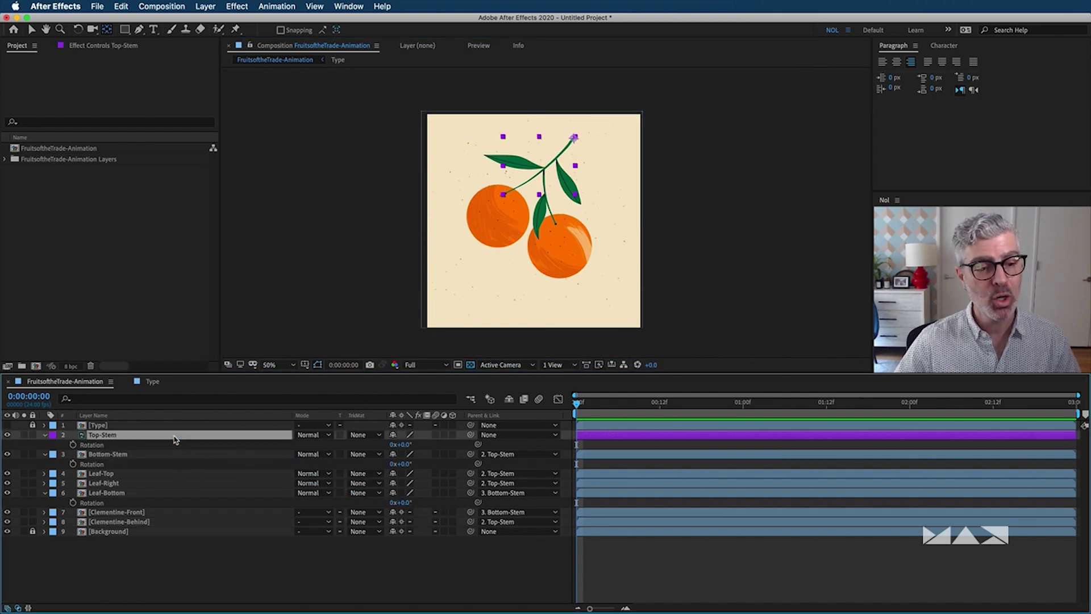
{"action": "mouse_move", "coordinate": [401, 444]}
{"action": "left_mouse_down"}
{"action": "mouse_move", "coordinate": [386, 444]}
{"action": "mouse_move", "coordinate": [420, 444]}
{"action": "mouse_move", "coordinate": [401, 444]}
{"action": "left_mouse_up"}
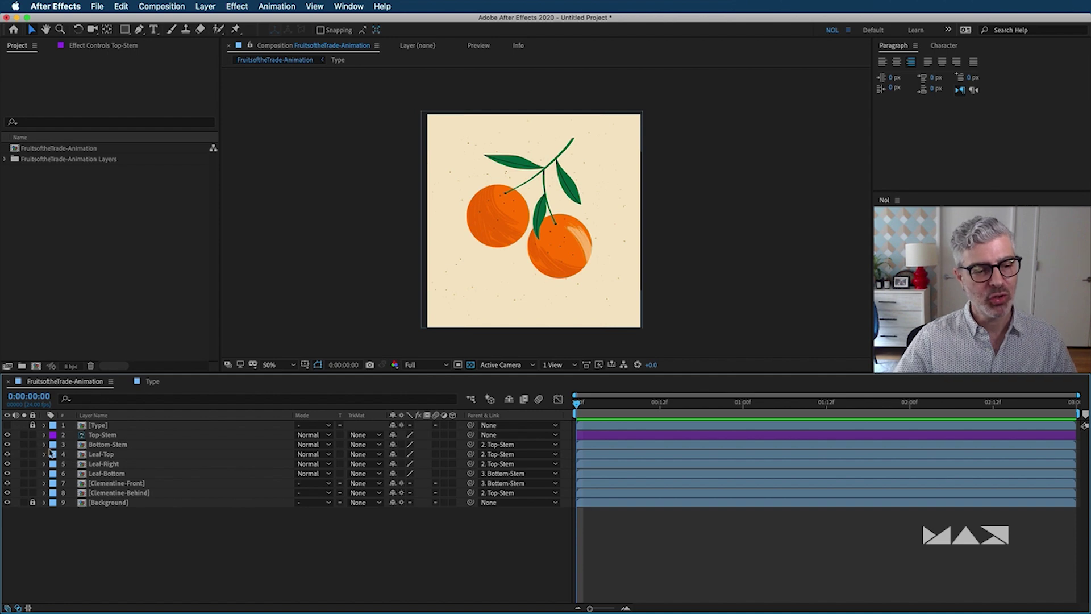
Set Rotation keyframes at 0:00:00:00 on all layers from Top-Stem to Clementine-Behind, and move the current time to 0:00:02:23.
{"action": "left_click", "coordinate": [103, 435]}
{"action": "left_click", "coordinate": [105, 493], "text": "shift"}
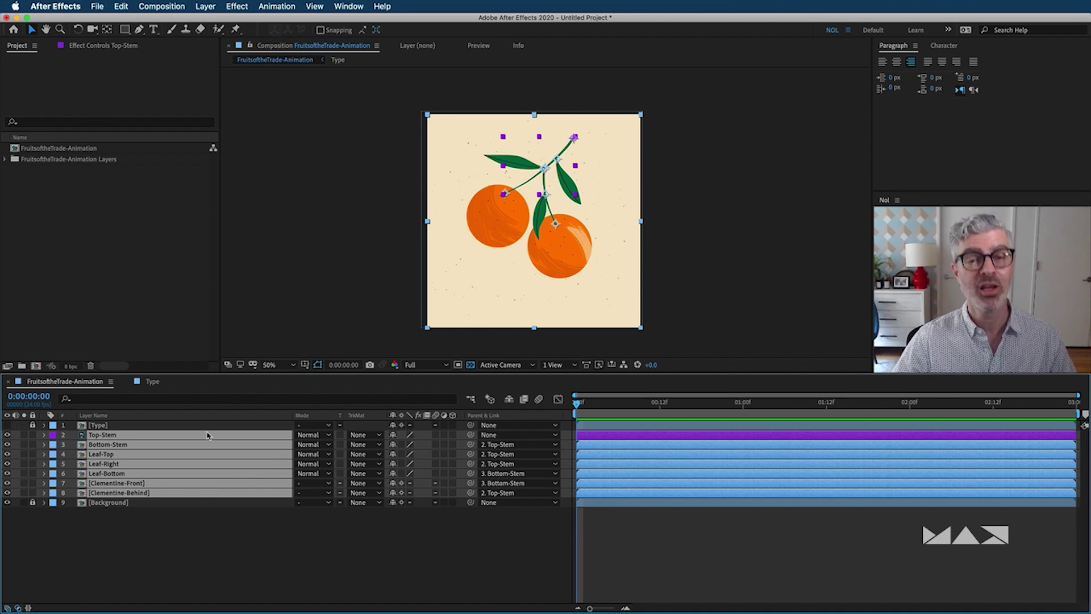
{"action": "key", "text": "r"}
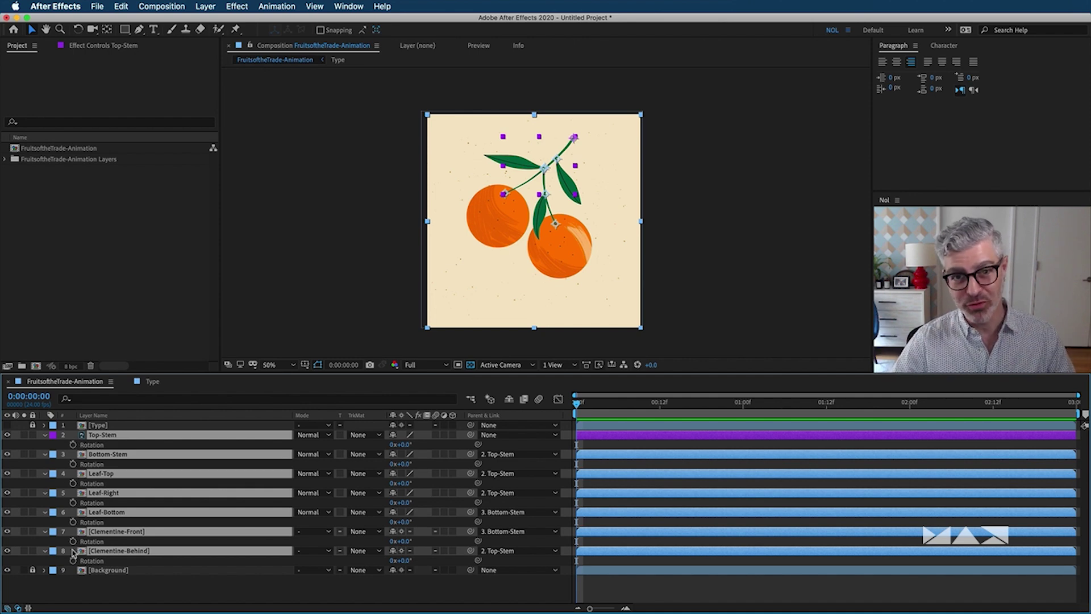
{"action": "left_click", "coordinate": [72, 444]}
{"action": "left_click_drag", "start_coordinate": [73, 447], "coordinate": [87, 562]}
{"action": "left_click", "coordinate": [74, 541]}
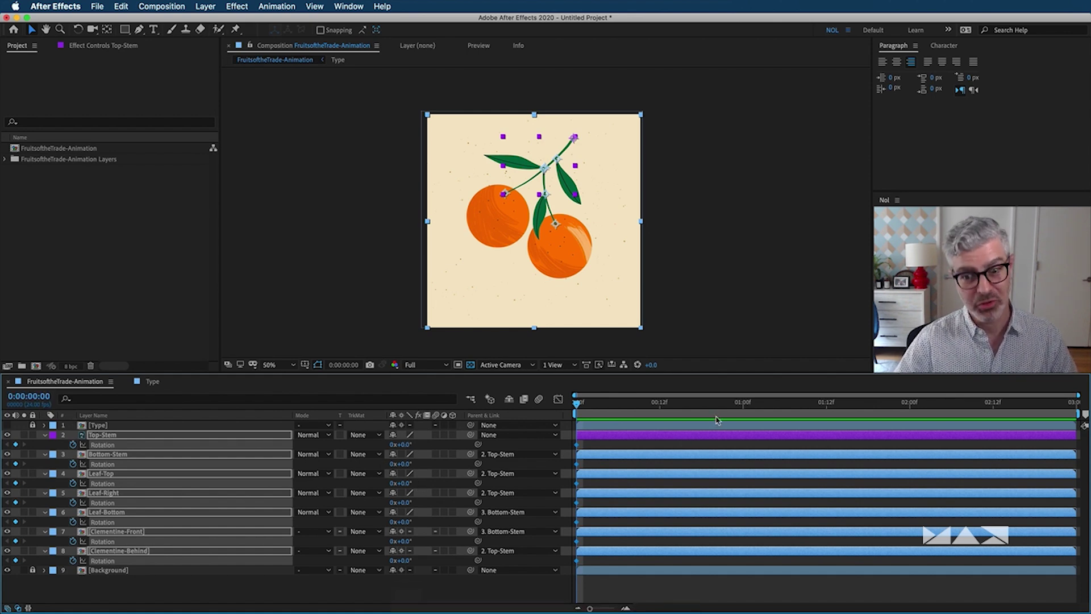
{"action": "left_click_drag", "start_coordinate": [738, 404], "coordinate": [1087, 455]}
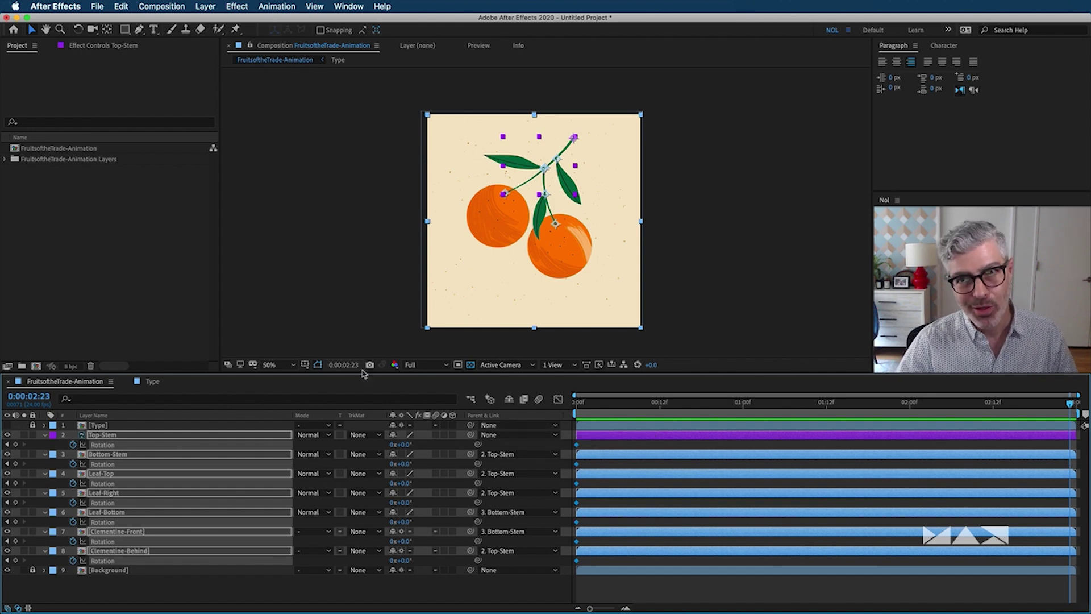
{"action": "left_click_drag", "start_coordinate": [592, 443], "coordinate": [532, 584]}
{"action": "key", "text": "super+d"}
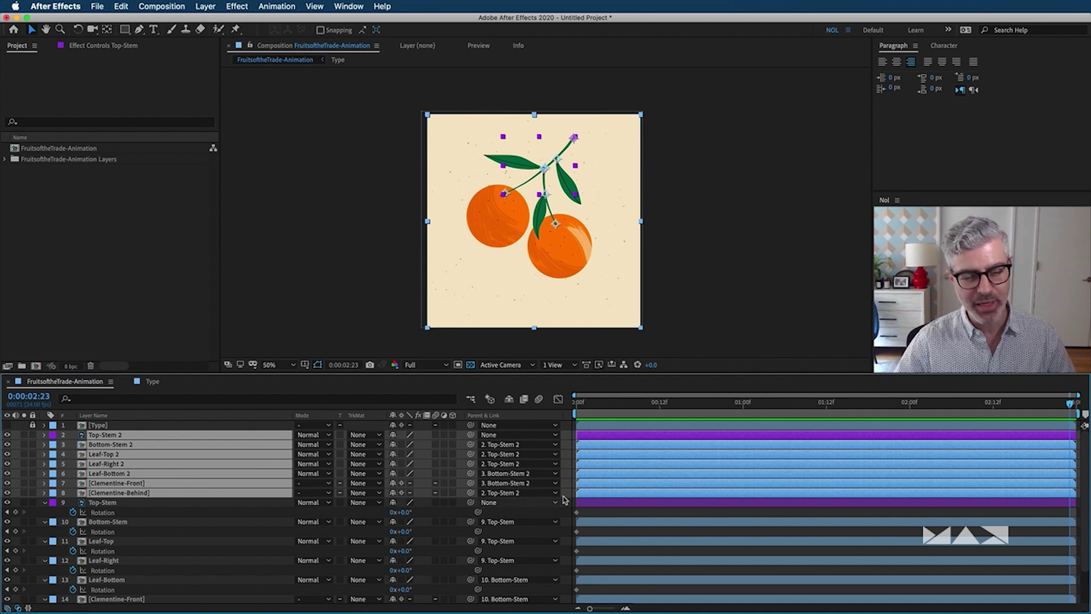
{"action": "key", "text": "super+z"}
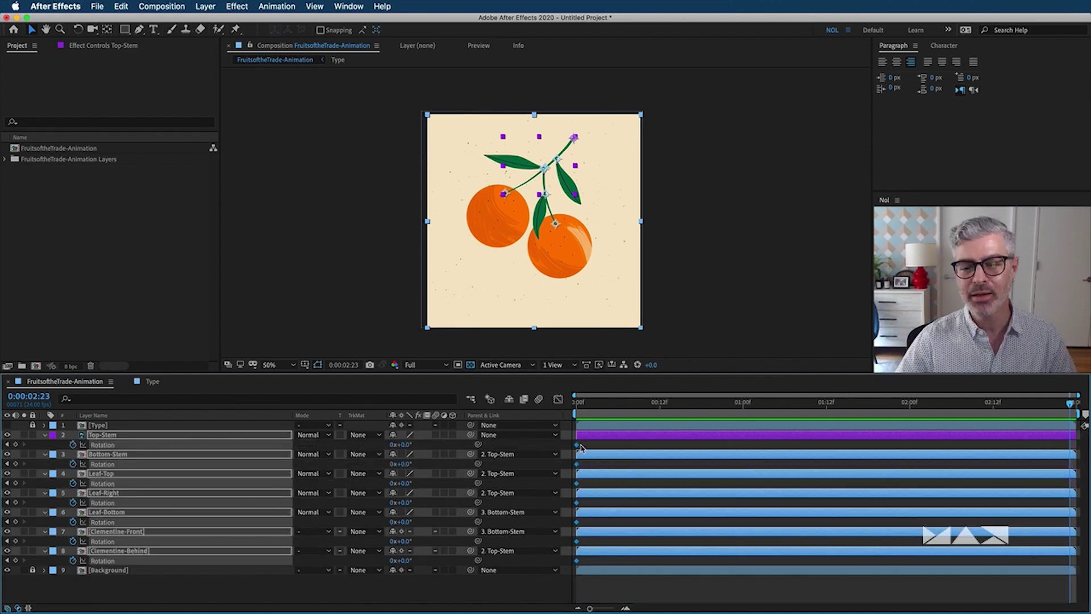
{"action": "left_click_drag", "start_coordinate": [599, 441], "coordinate": [570, 447]}
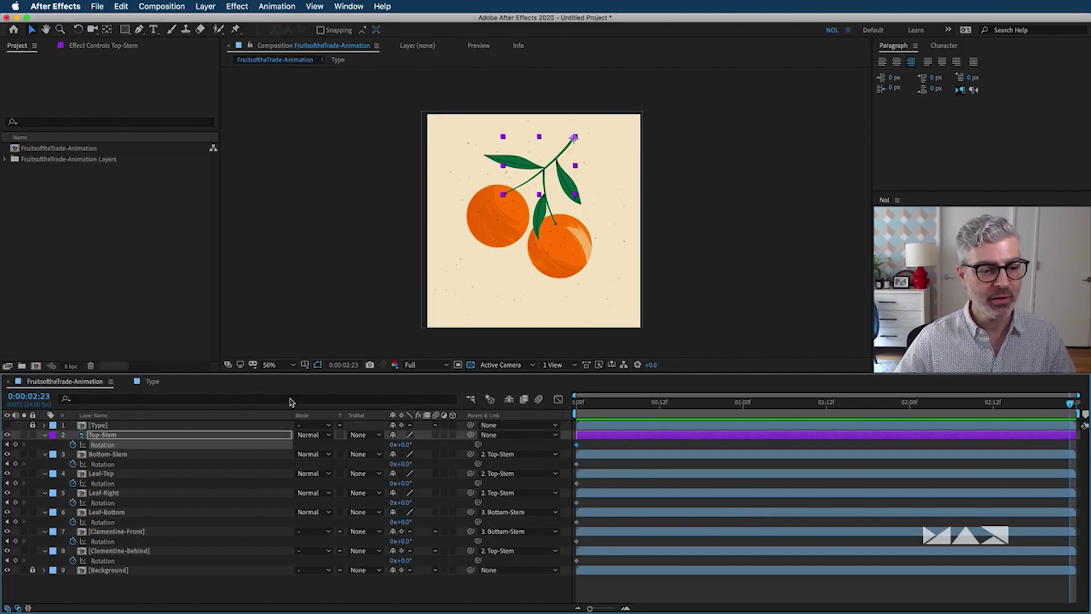
Add Rotation keyframes at 0:00:02:23 to all seven stem, leaf and clementine layers, then select those layers.
{"action": "left_click", "coordinate": [16, 561]}
{"action": "left_click", "coordinate": [16, 541]}
{"action": "left_click", "coordinate": [15, 521]}
{"action": "left_click", "coordinate": [16, 502]}
{"action": "left_click", "coordinate": [16, 482]}
{"action": "left_click", "coordinate": [16, 464]}
{"action": "left_click", "coordinate": [16, 445]}
{"action": "key", "text": "super+a"}
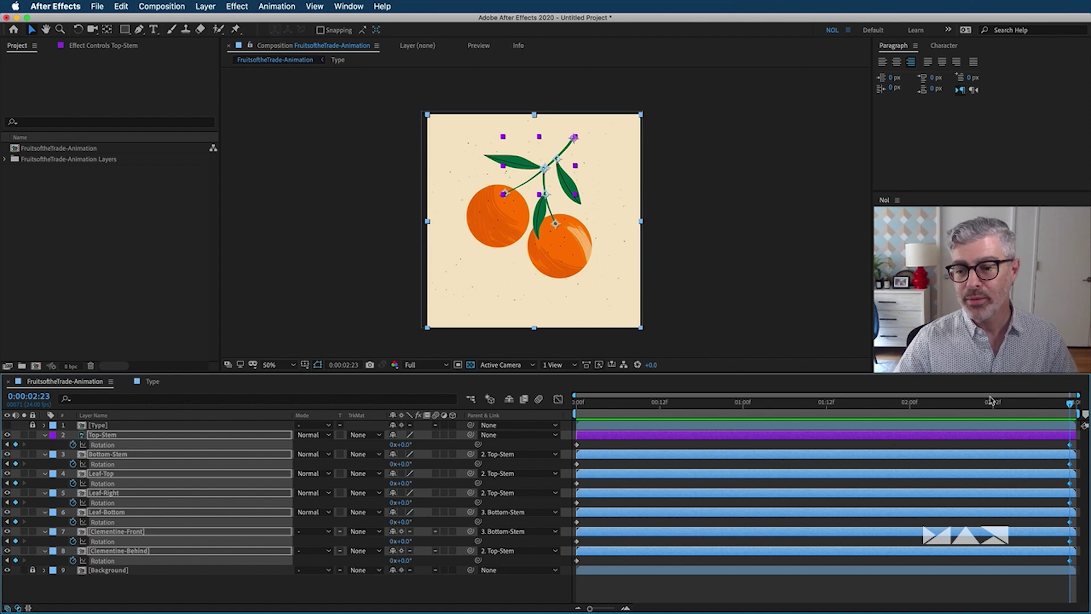
Play back the composition to preview the loop between the first and last keyframes.
{"action": "left_click_drag", "start_coordinate": [988, 404], "coordinate": [575, 403]}
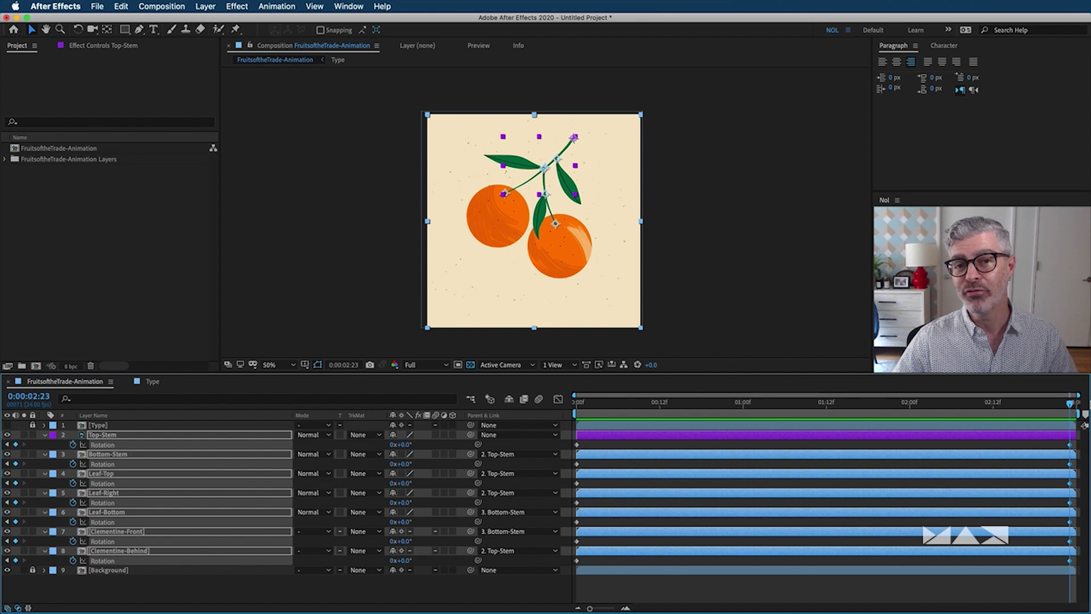
{"action": "key", "text": "space"}
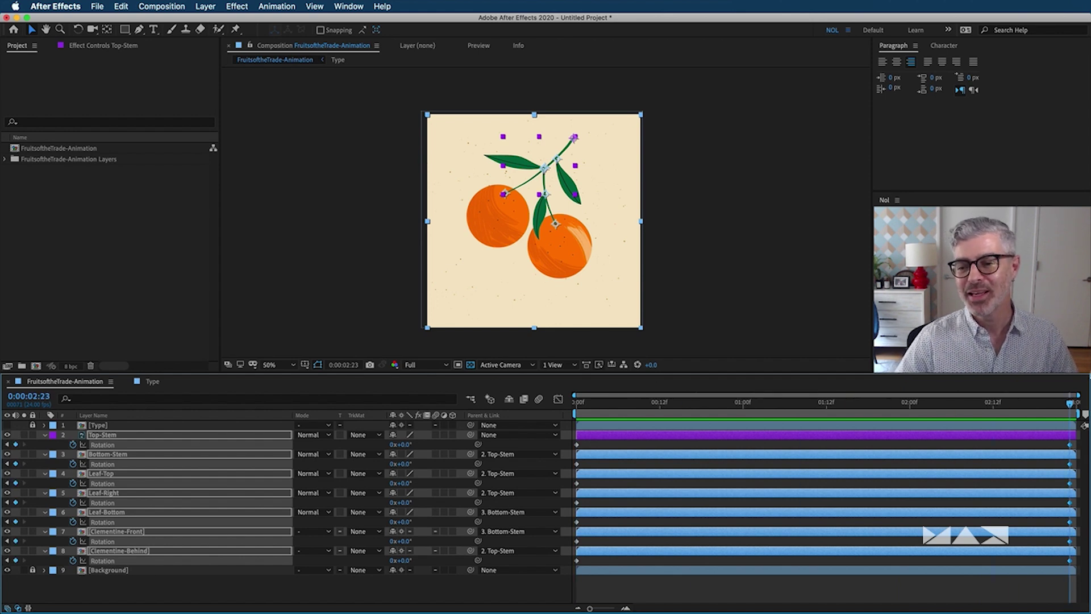
{"action": "key", "text": "space"}
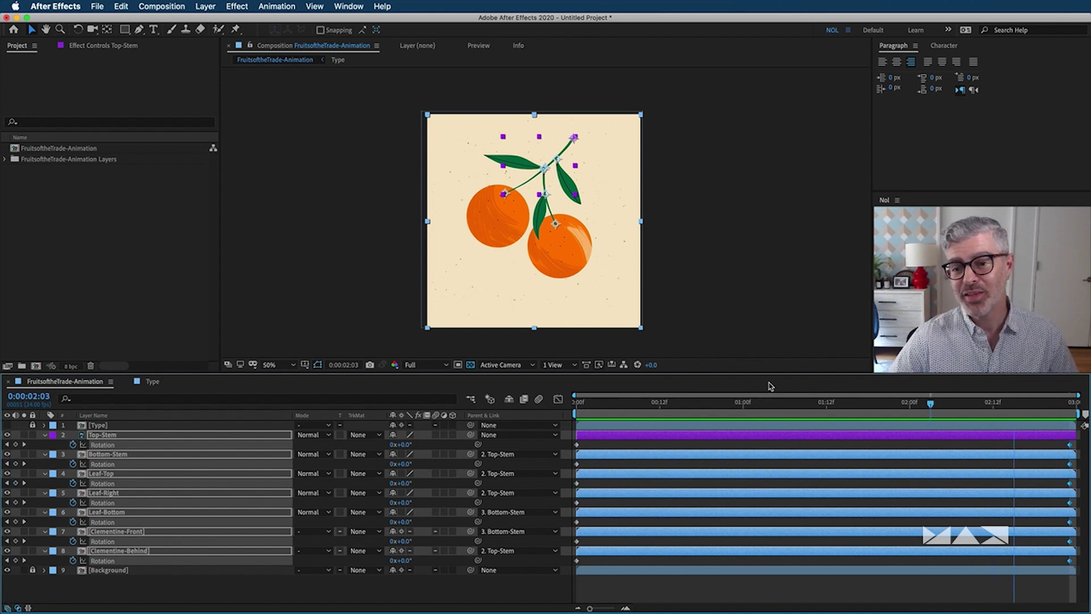
{"action": "key", "text": "space"}
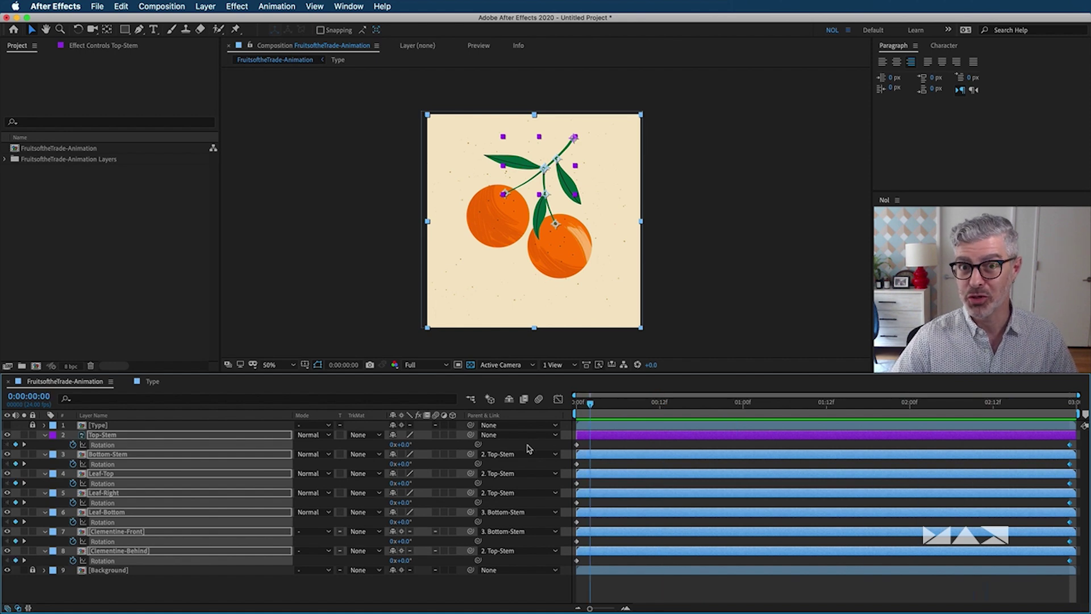
At 0:00:01:12, keyframe Top-Stem's Rotation at -16° after swinging it in both directions, and deselect the layer.
{"action": "left_click_drag", "start_coordinate": [786, 432], "coordinate": [793, 430]}
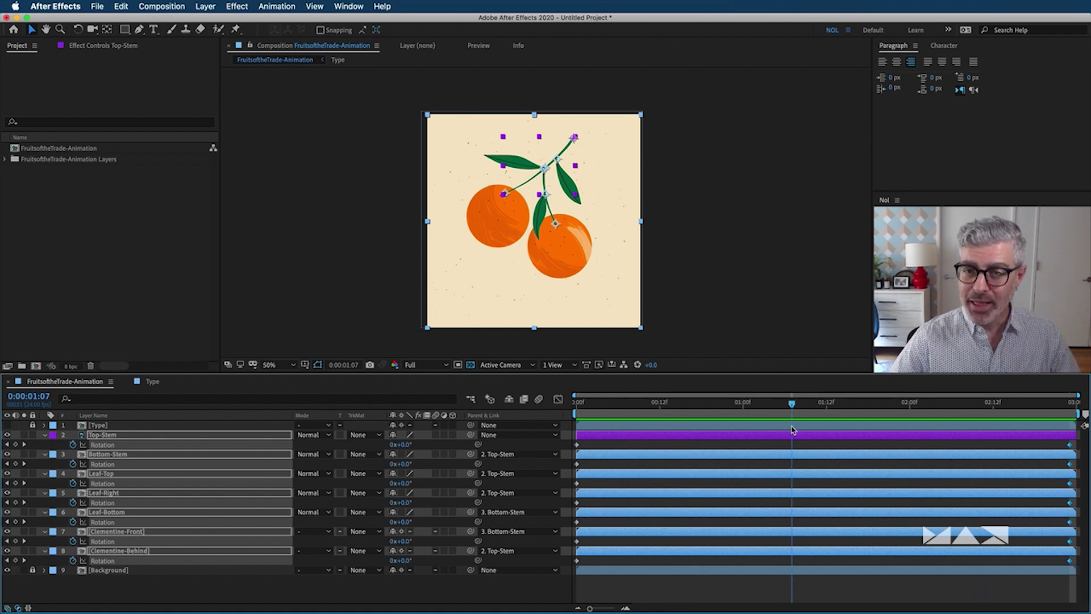
{"action": "left_click_drag", "start_coordinate": [793, 430], "coordinate": [830, 407]}
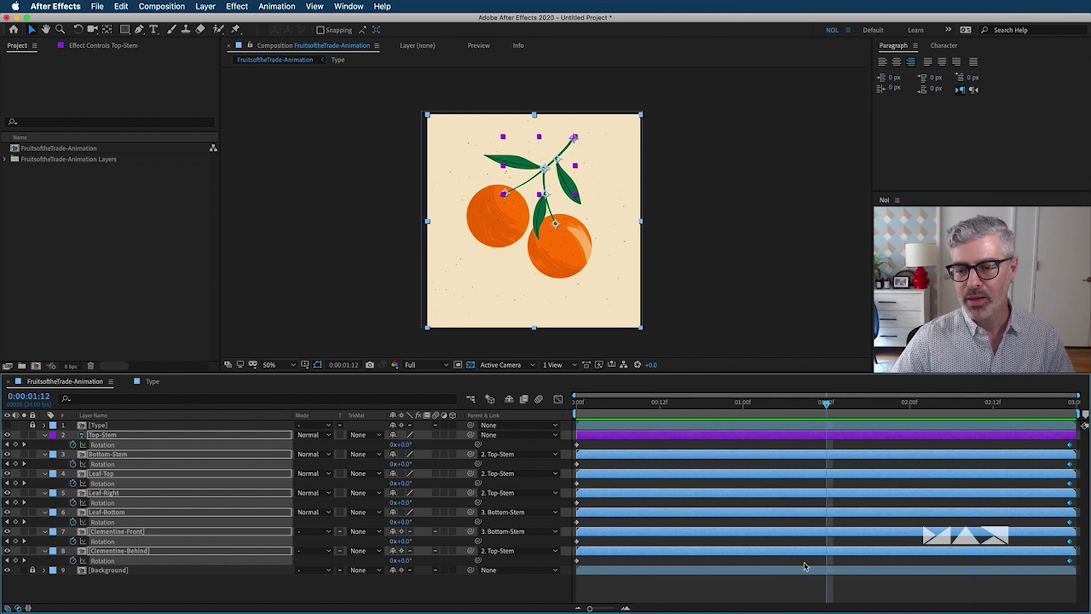
{"action": "left_click", "coordinate": [826, 588]}
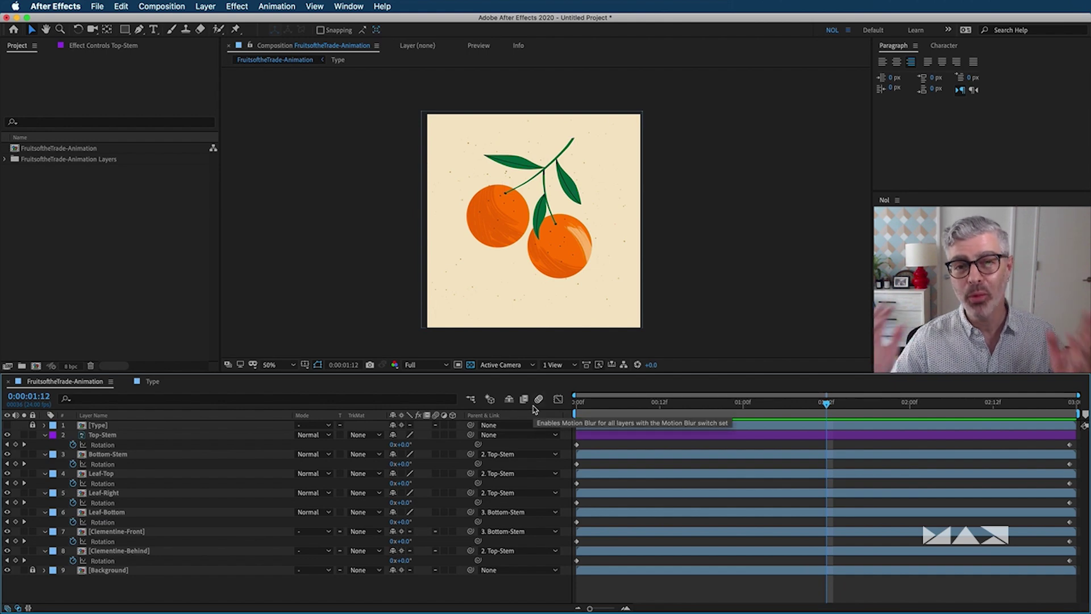
{"action": "left_click", "coordinate": [99, 436]}
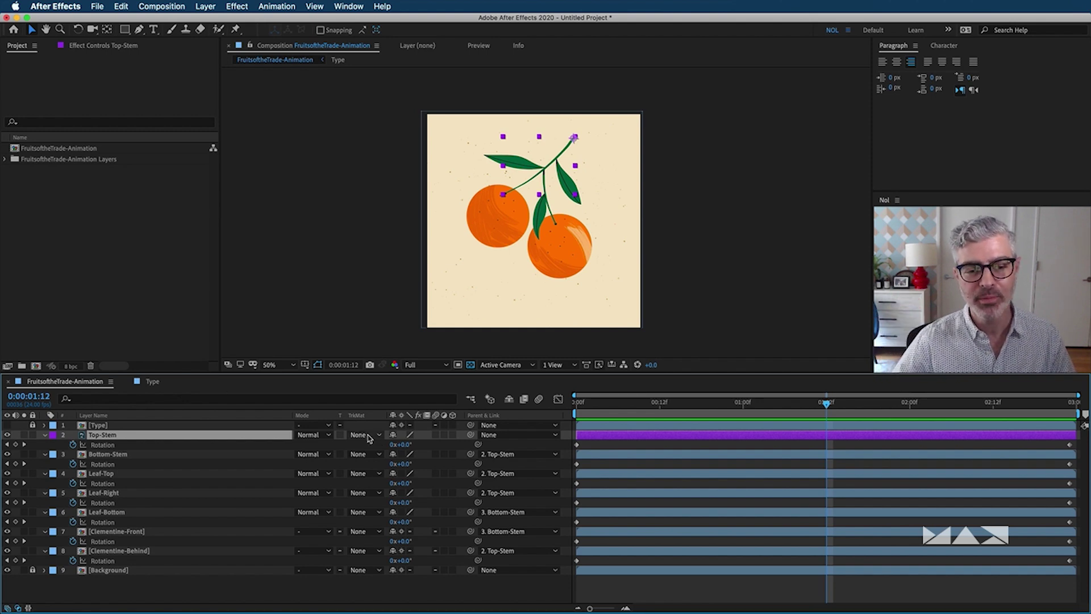
{"action": "left_click_drag", "start_coordinate": [401, 444], "coordinate": [393, 445]}
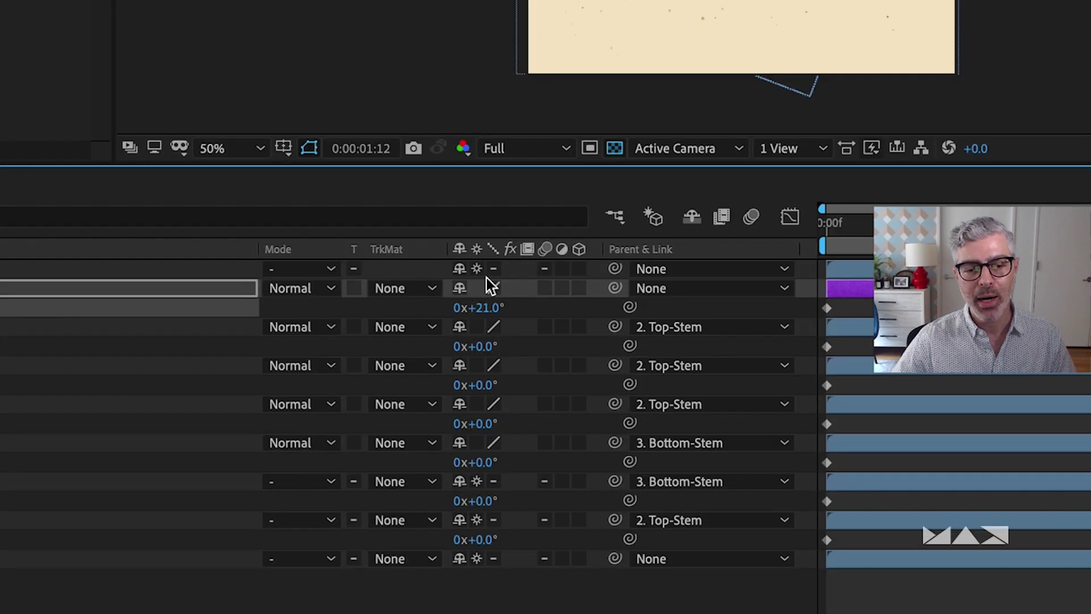
{"action": "left_click_drag", "start_coordinate": [490, 307], "coordinate": [434, 307]}
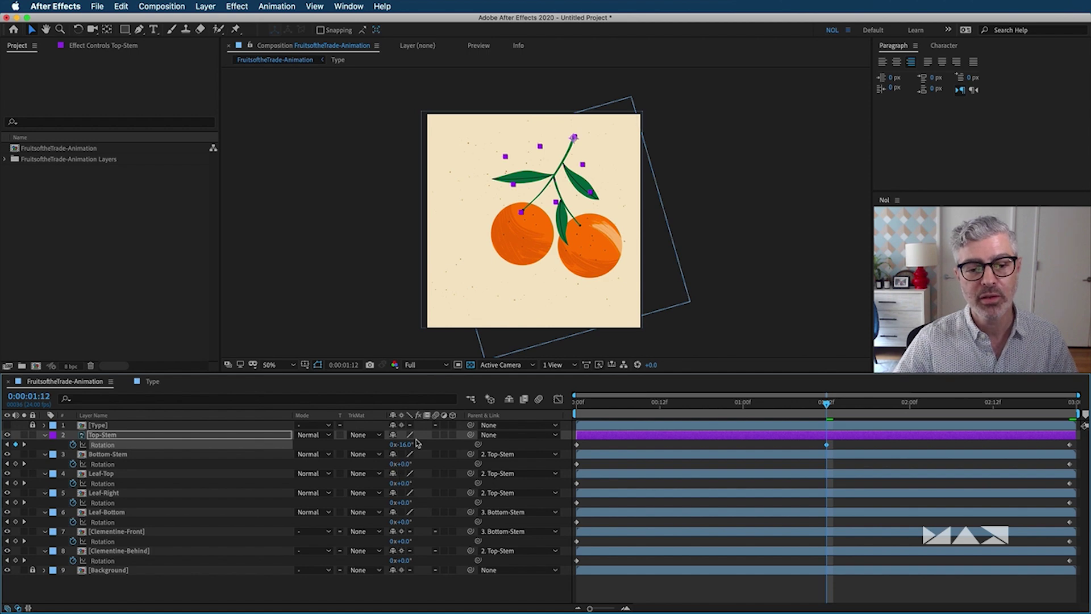
{"action": "key", "text": "F2"}
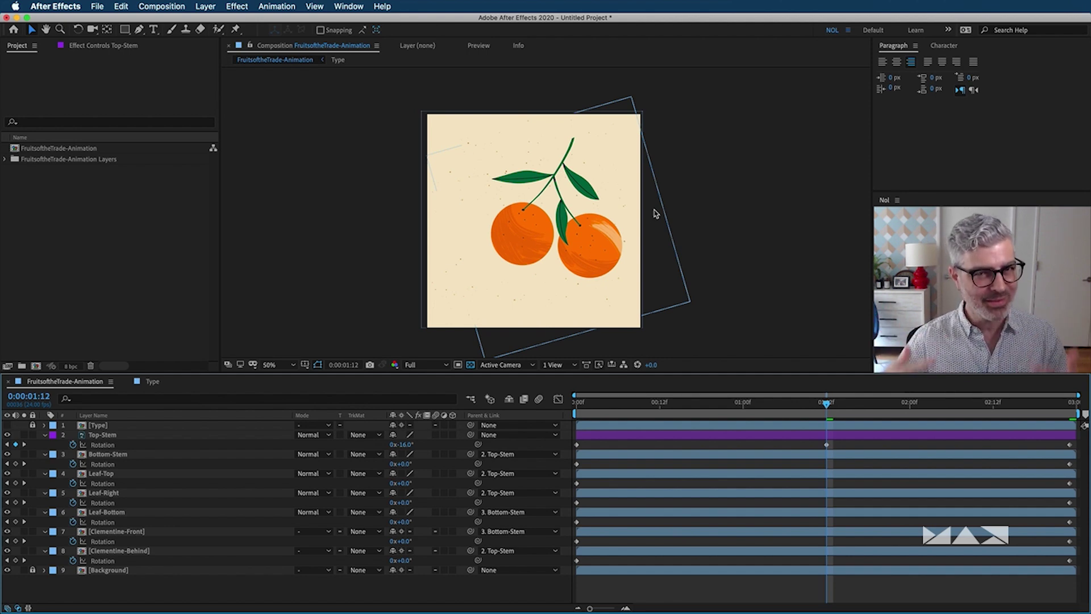
Set Top-Stem's Rotation at 0:00:01:12 to -1.5°.
{"action": "left_click", "coordinate": [404, 444]}
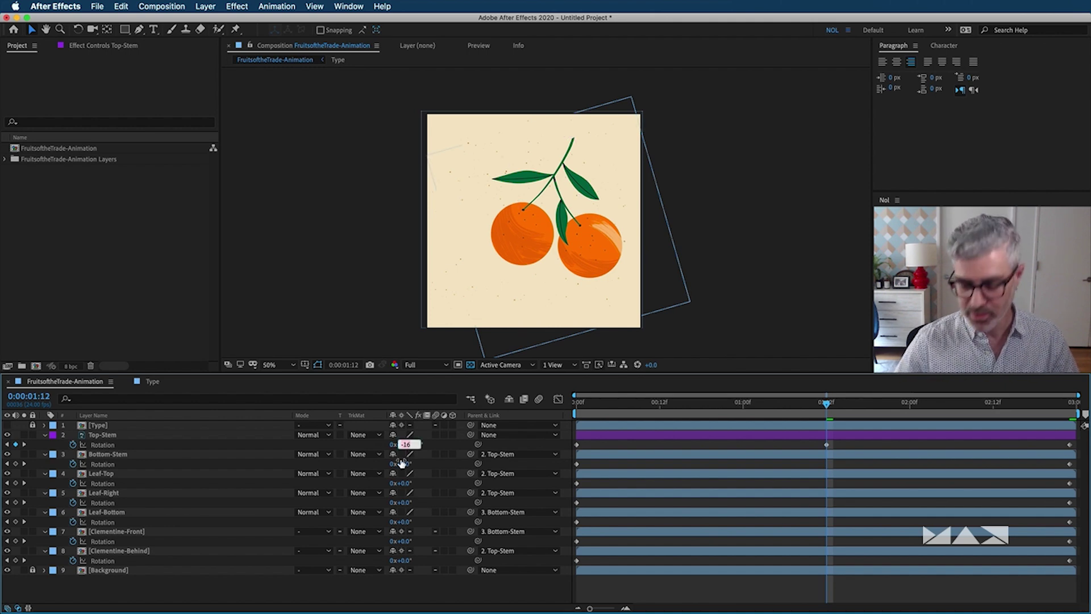
{"action": "key", "text": "BackSpace"}
{"action": "key", "text": "Return"}
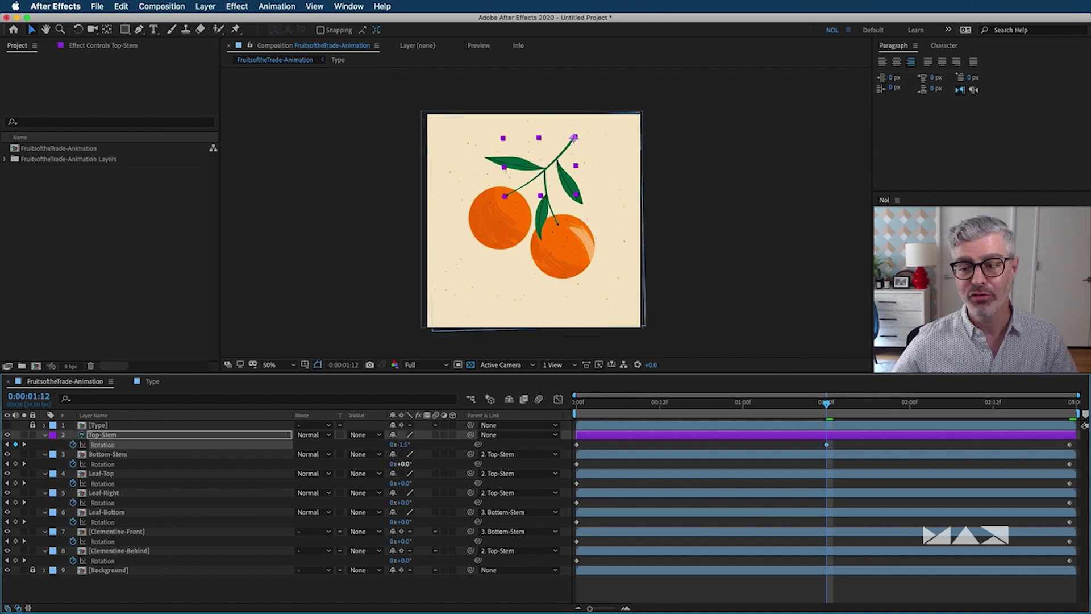
Deselect the layer and play back the composition to preview Top-Stem's sway.
{"action": "left_click", "coordinate": [721, 592]}
{"action": "key", "text": "space"}
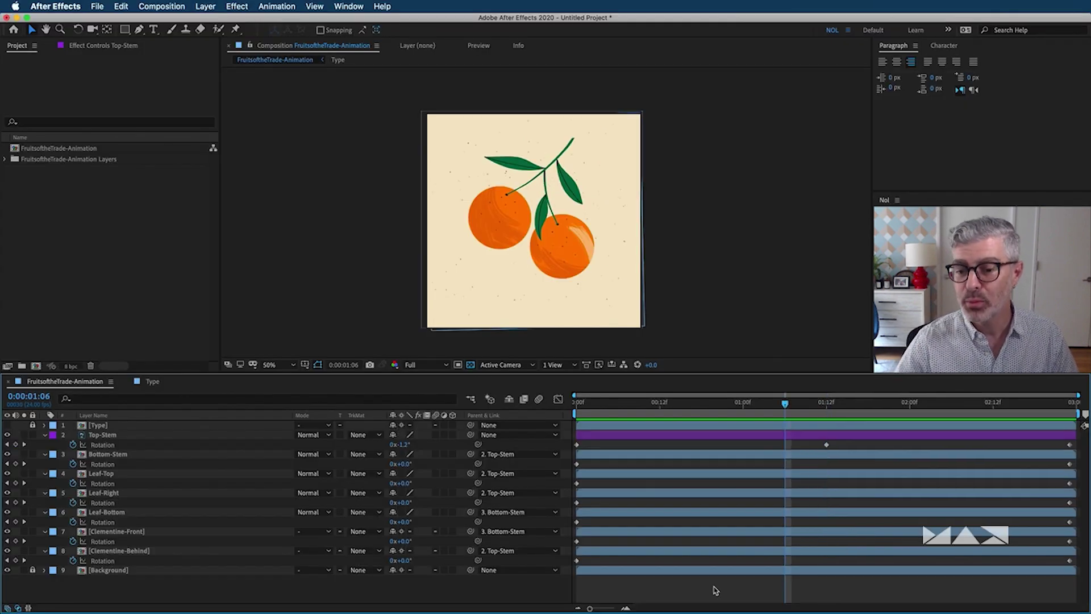
Keyframe Bottom-Stem's Rotation at -1.5° at 0:00:01:12 and preview the motion.
{"action": "left_click", "coordinate": [825, 404]}
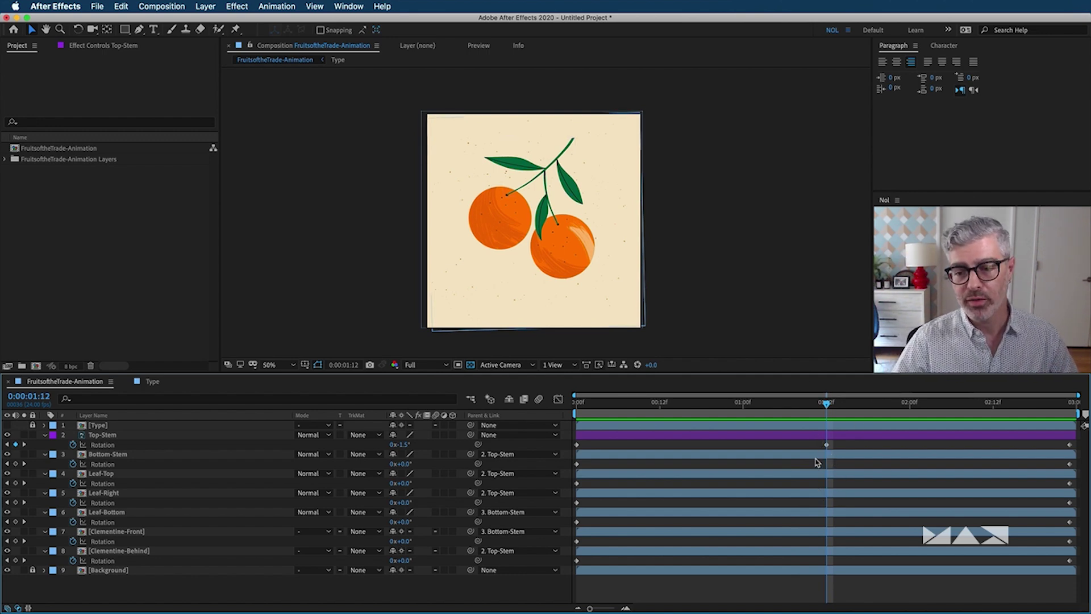
{"action": "left_click", "coordinate": [817, 462]}
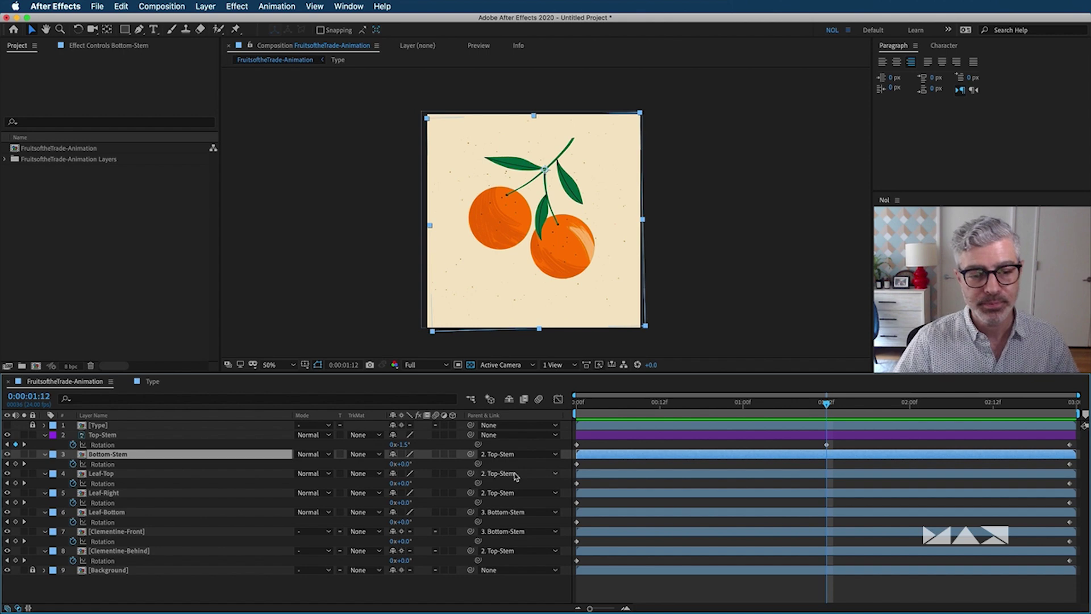
{"action": "left_click", "coordinate": [403, 464]}
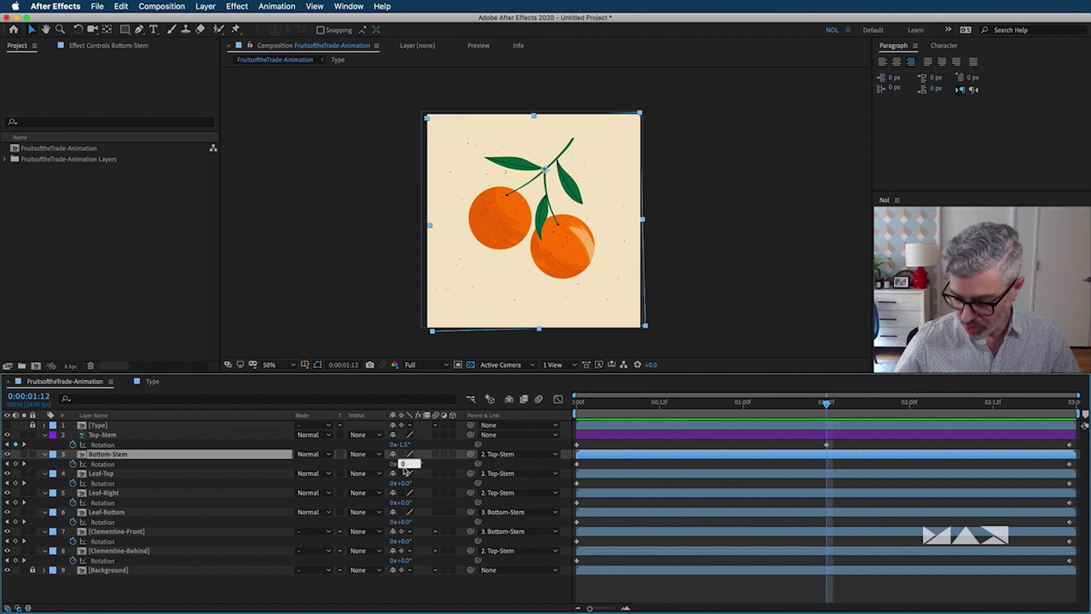
{"action": "type", "text": "-1.5"}
{"action": "key", "text": "Return"}
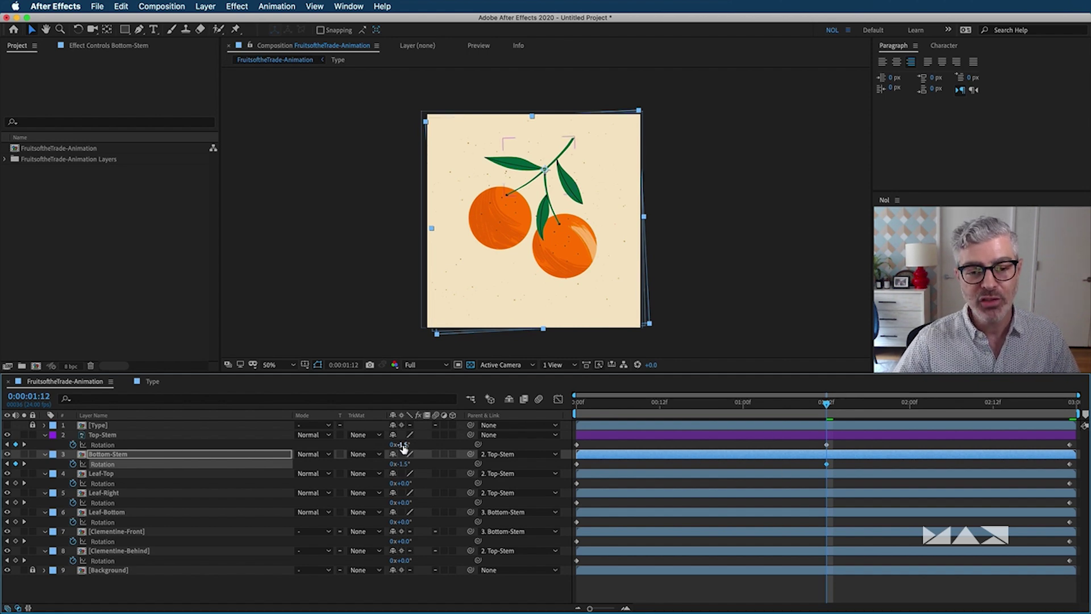
{"action": "key", "text": "space"}
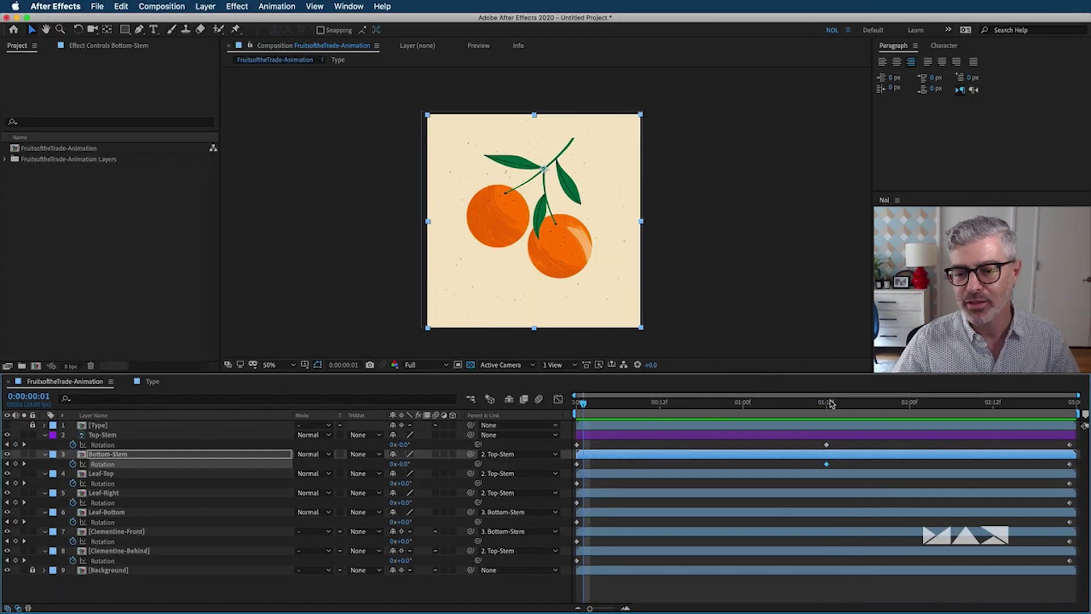
Return to 0:00:01:12 and keyframe Leaf-Top's Rotation at -1°.
{"action": "left_click", "coordinate": [826, 403]}
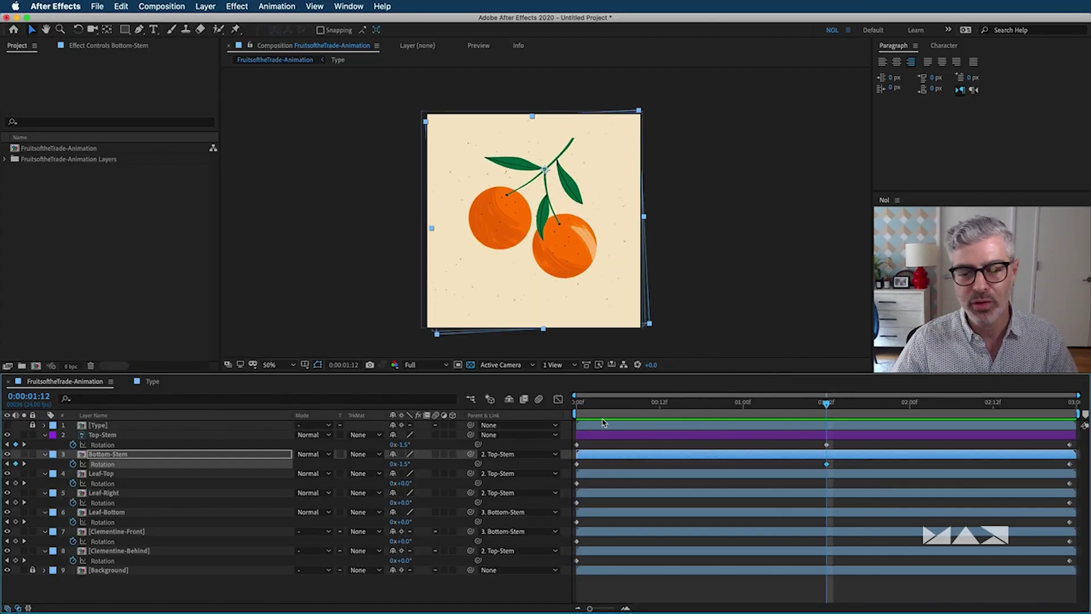
{"action": "left_click", "coordinate": [117, 482]}
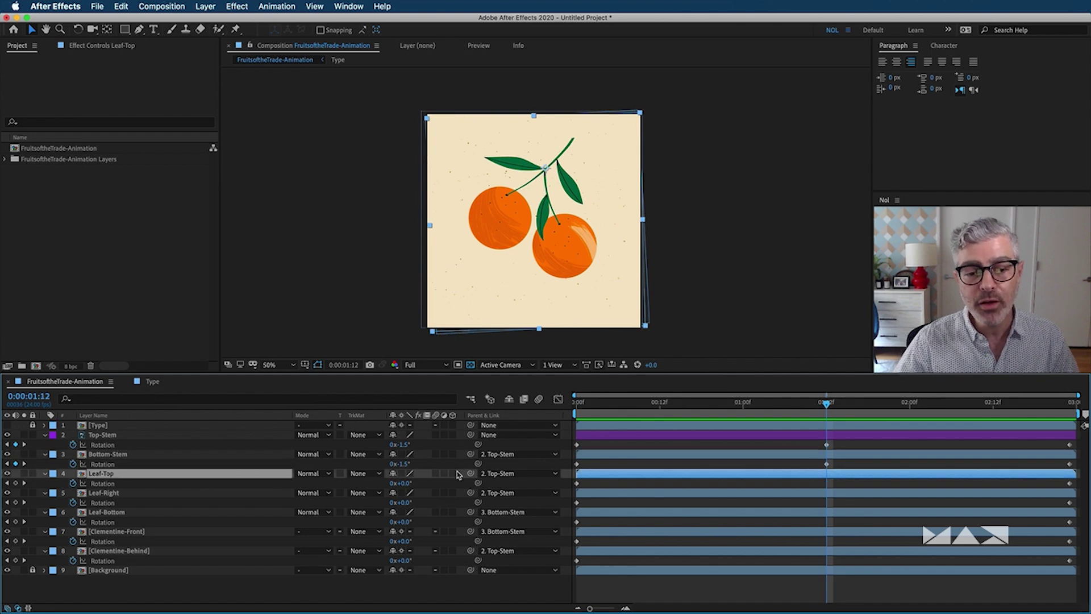
{"action": "left_click", "coordinate": [404, 483]}
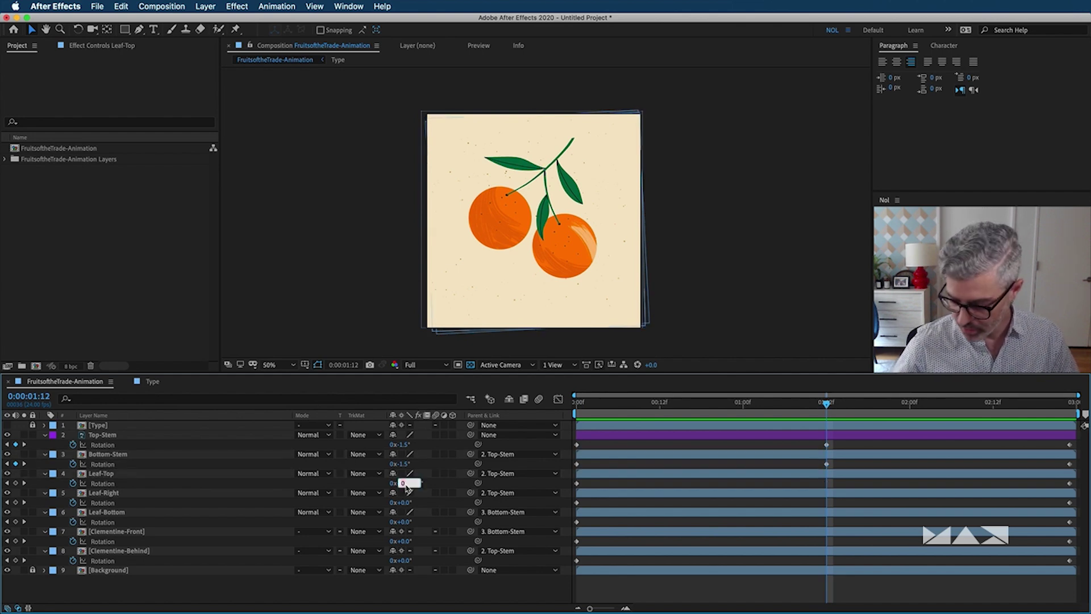
{"action": "type", "text": "-1"}
{"action": "key", "text": "Return"}
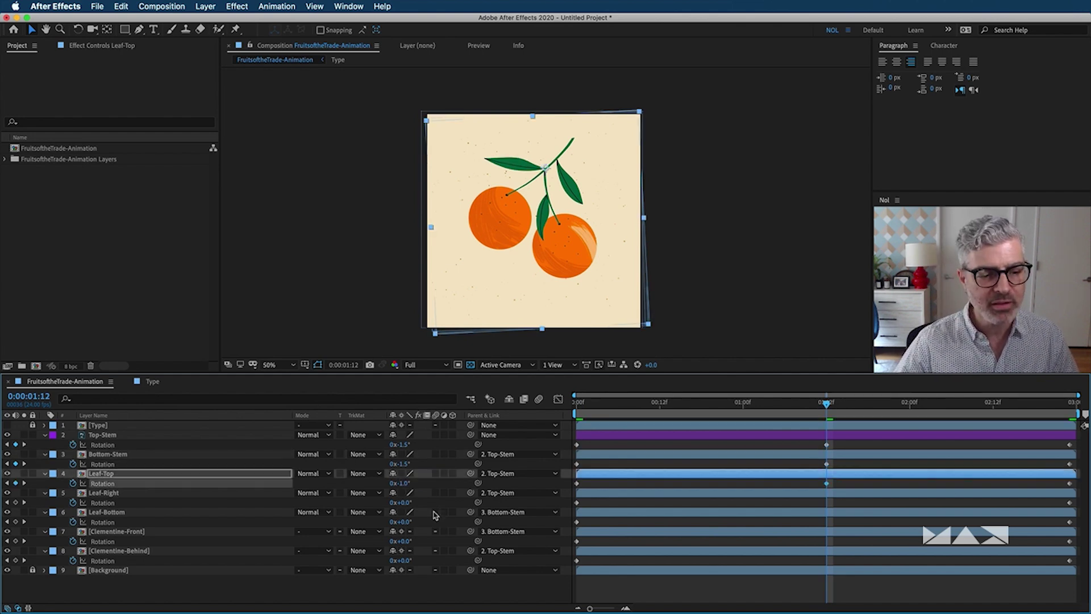
Keyframe Leaf-Right's Rotation at +1.5° at 0:00:01:12 so it swings opposite to the stem.
{"action": "left_click", "coordinate": [101, 492]}
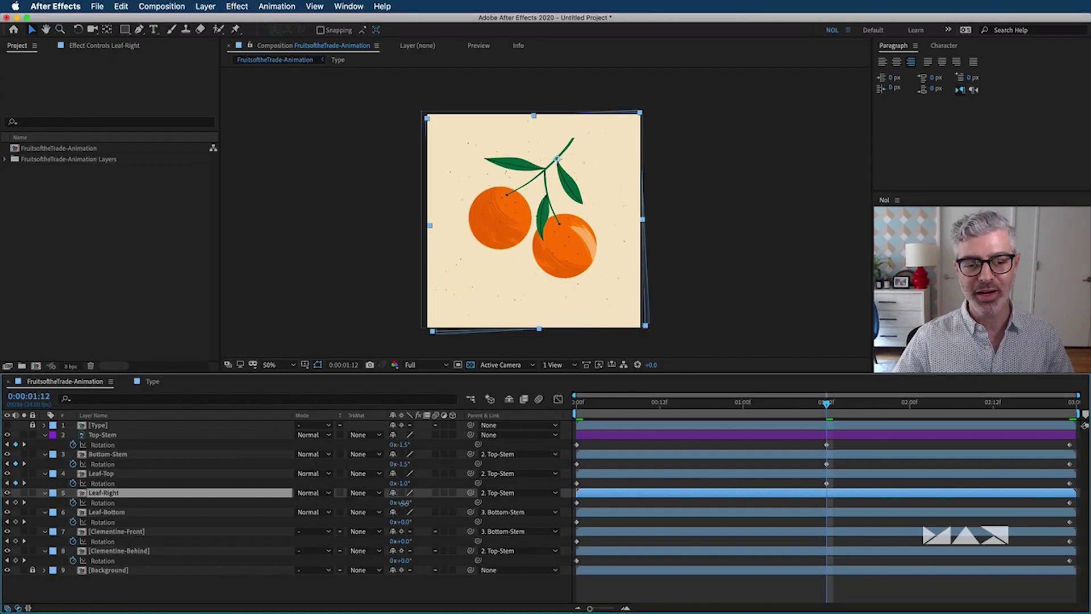
{"action": "left_click", "coordinate": [404, 502]}
{"action": "type", "text": "0"}
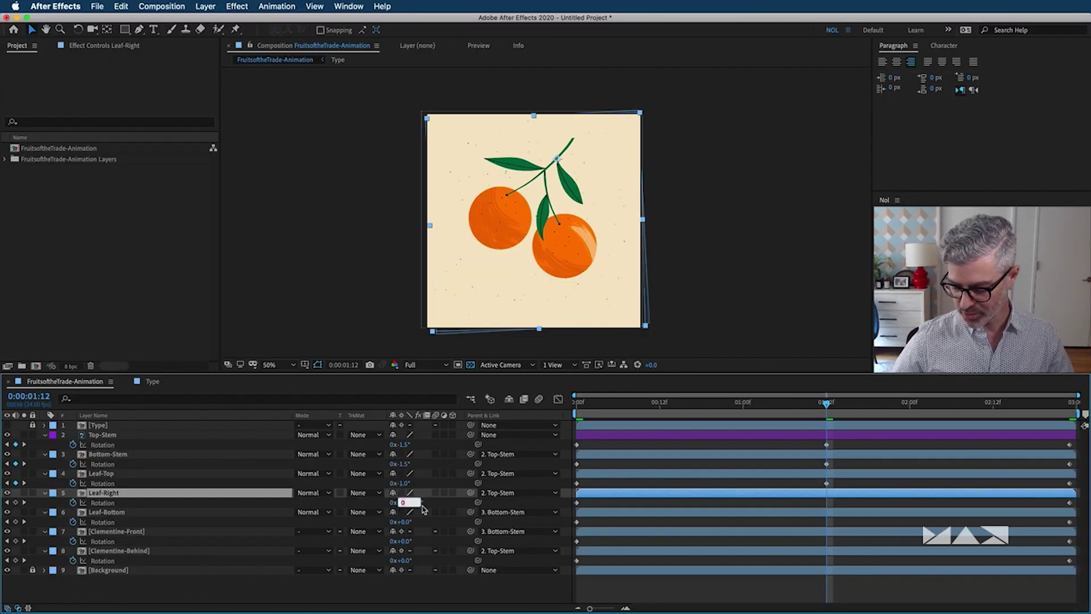
{"action": "type", "text": "x+1.5"}
{"action": "key", "text": "Return"}
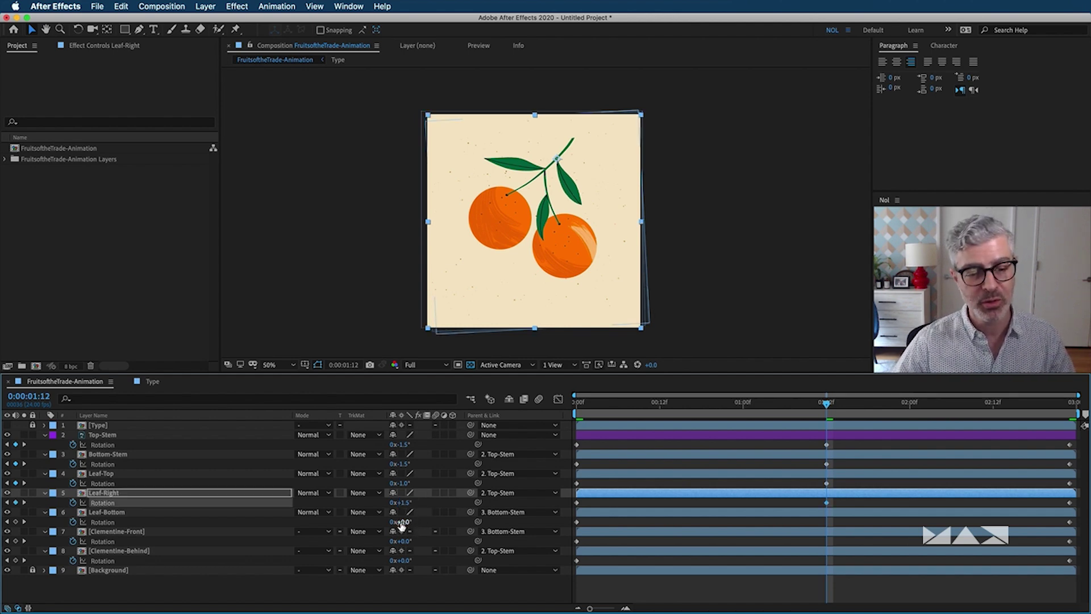
Keyframe Leaf-Bottom's Rotation at -1.5° at 0:00:01:12.
{"action": "left_click", "coordinate": [184, 512]}
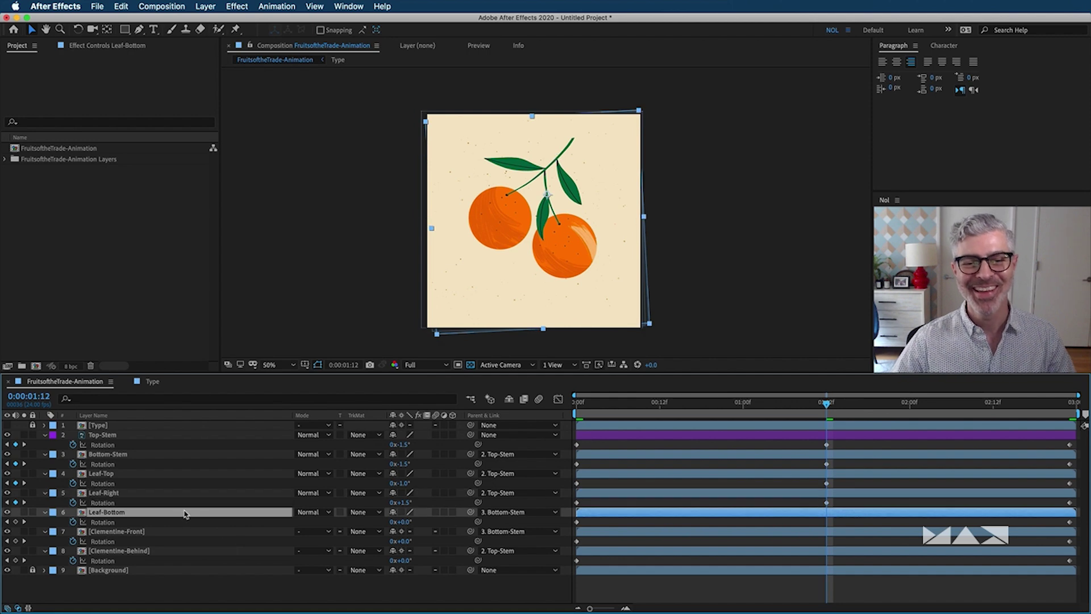
{"action": "left_click", "coordinate": [401, 522]}
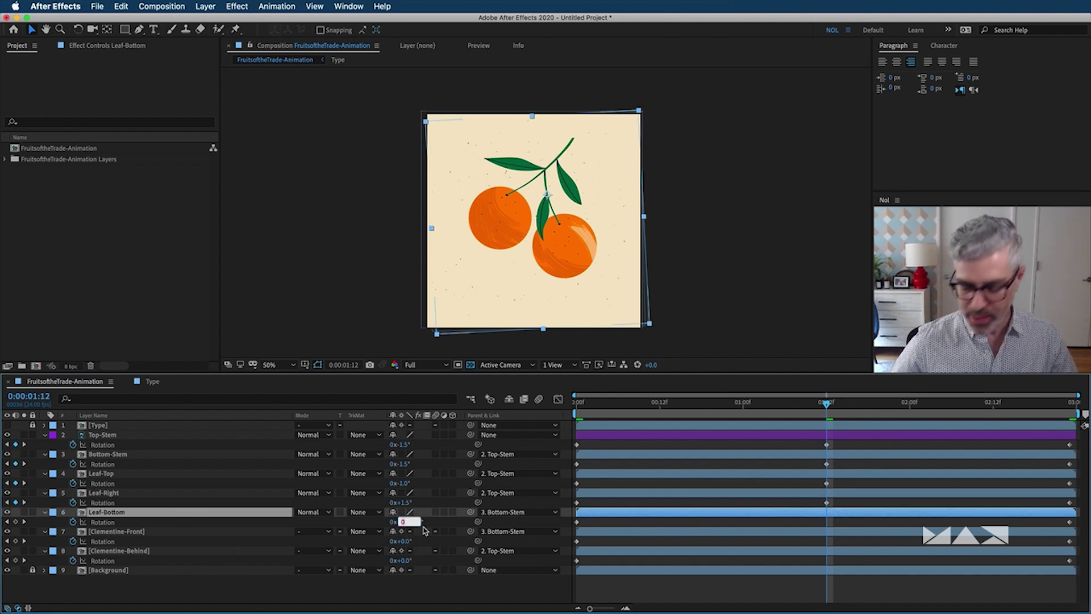
{"action": "type", "text": "-1.5"}
{"action": "key", "text": "Return"}
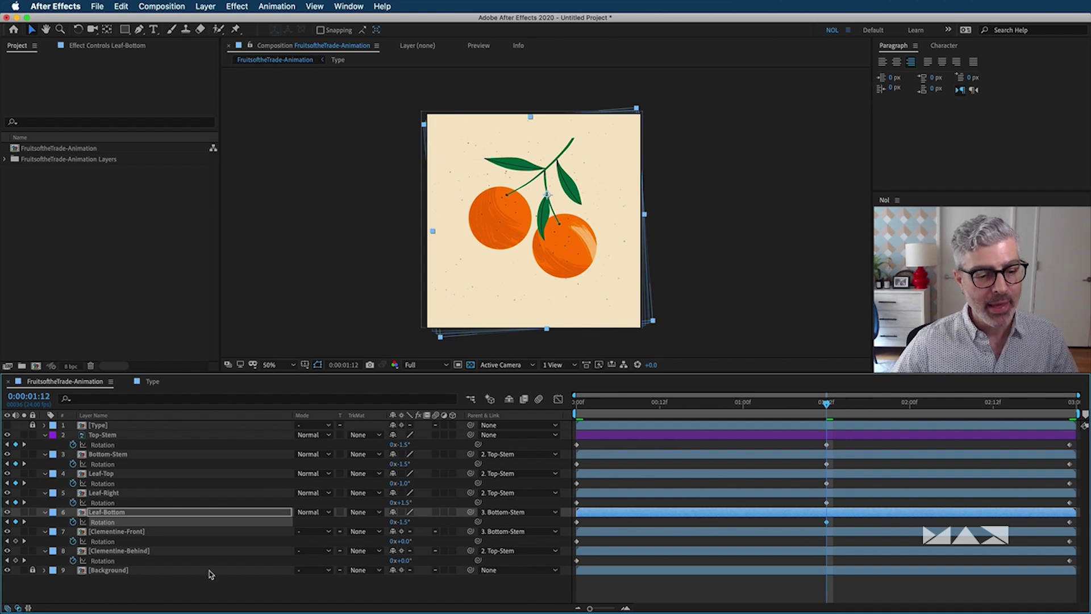
Keyframe Clementine-Front's Rotation at -2° at 0:00:01:12.
{"action": "left_click", "coordinate": [405, 541]}
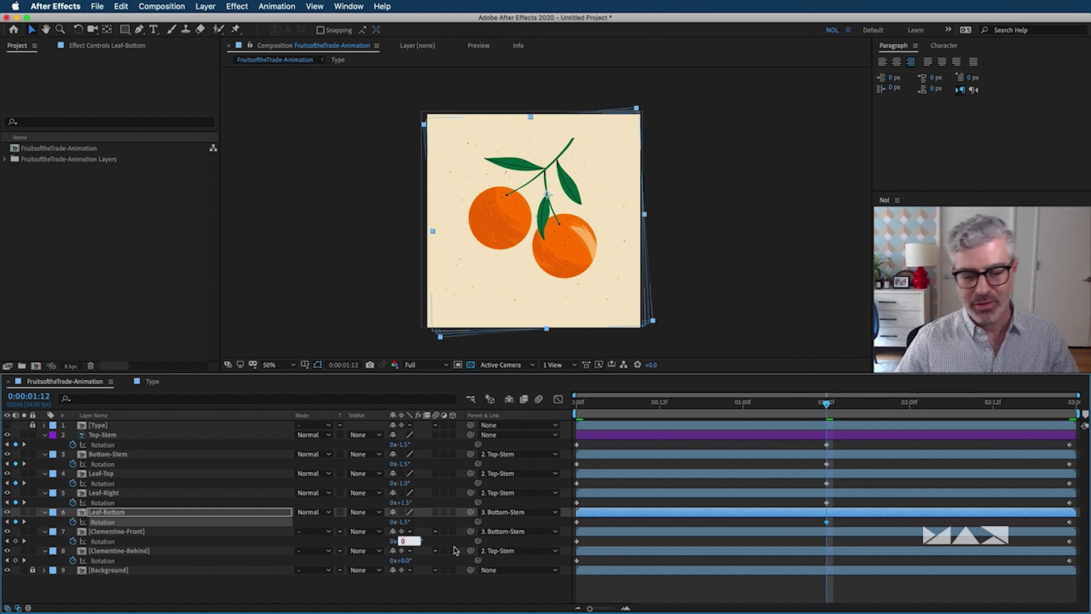
{"action": "type", "text": "-2"}
{"action": "key", "text": "Return"}
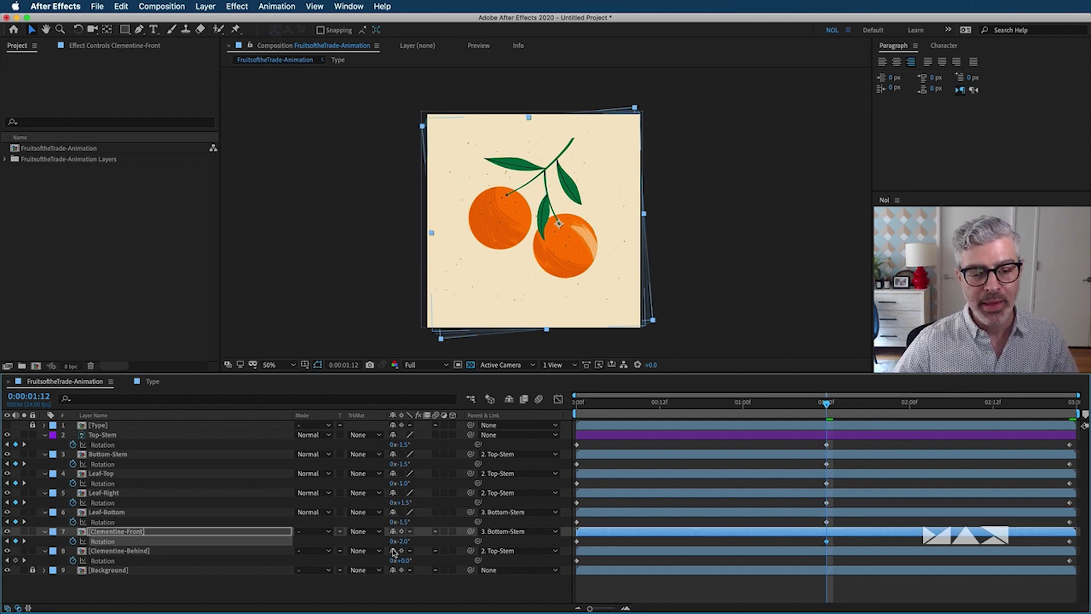
Keyframe Clementine-Behind's Rotation at -1.5° at 0:00:01:12 and play back the full sway.
{"action": "left_click", "coordinate": [117, 550]}
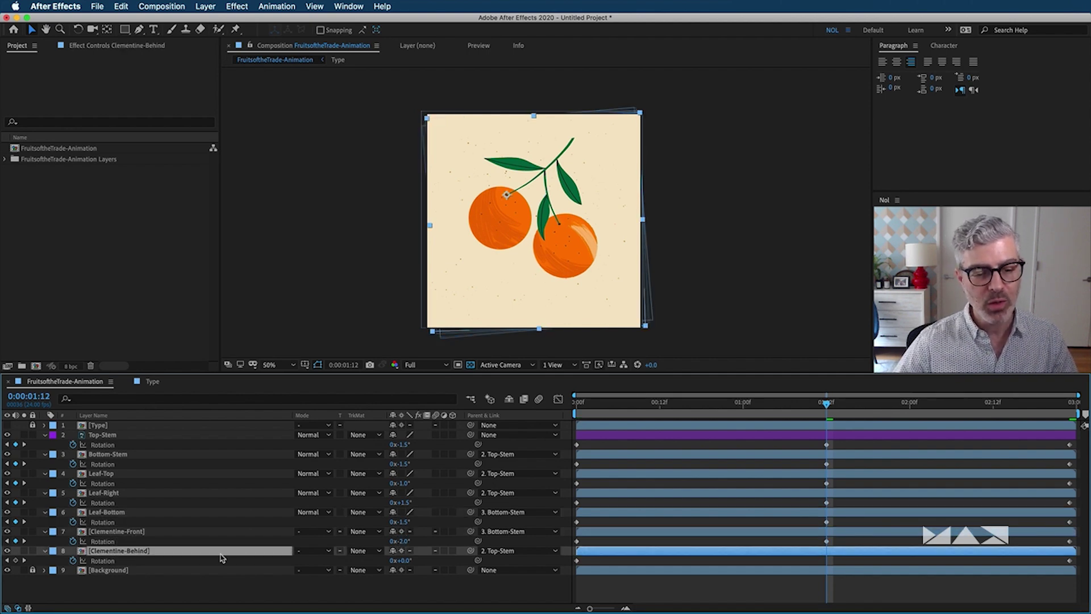
{"action": "left_click", "coordinate": [405, 561]}
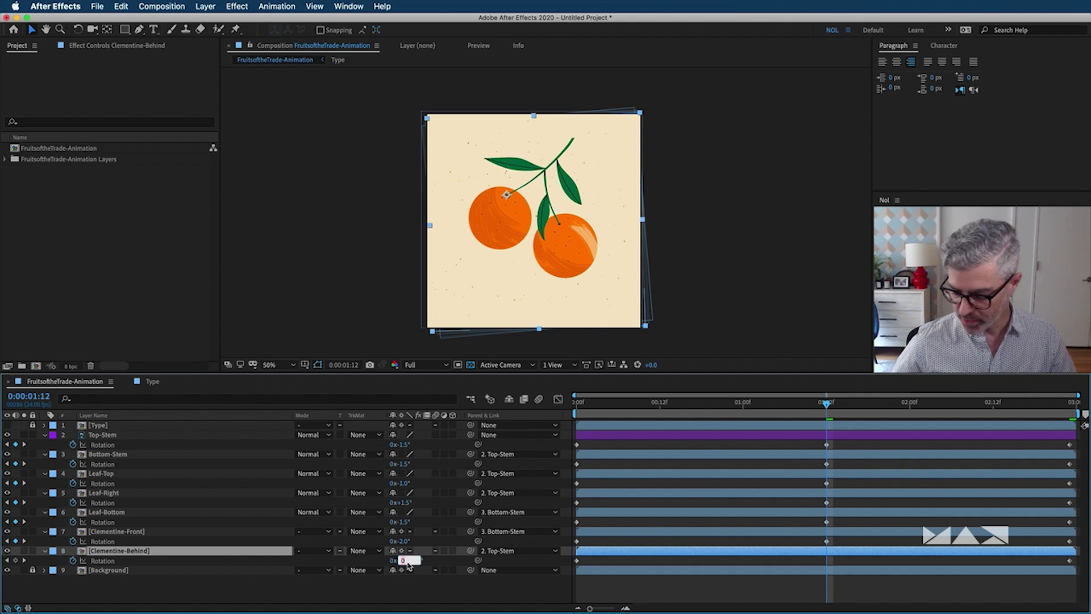
{"action": "type", "text": "-1.5"}
{"action": "key", "text": "Return"}
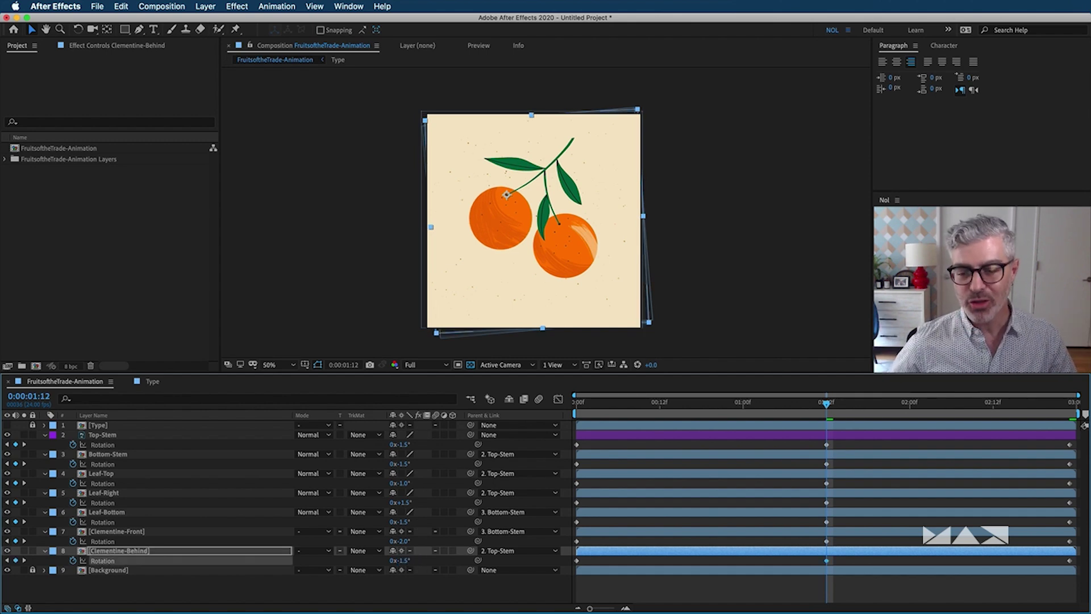
{"action": "key", "text": "space"}
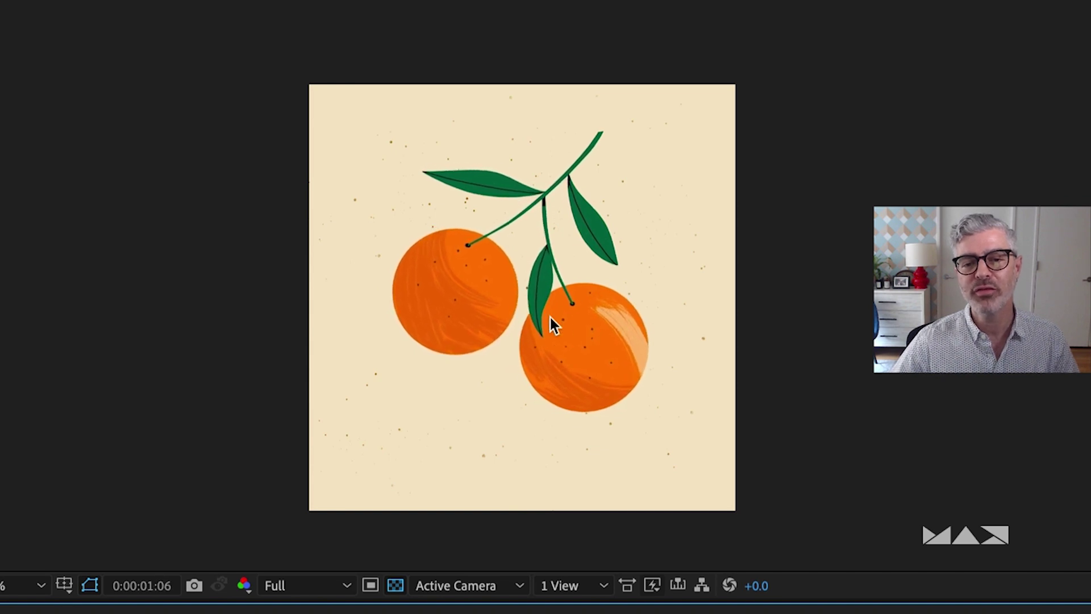
{"action": "key", "text": "space"}
Set Leaf-Bottom's Rotation keyframe at 0:00:01:12 to -0.5° and preview the animation.
{"action": "left_click", "coordinate": [103, 511]}
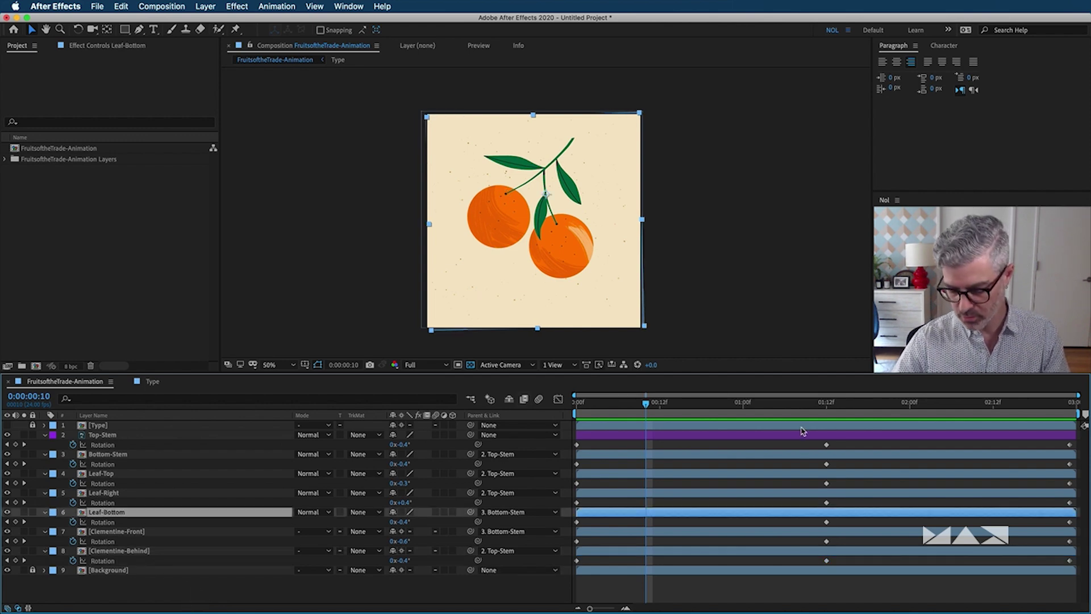
{"action": "left_click", "coordinate": [827, 402]}
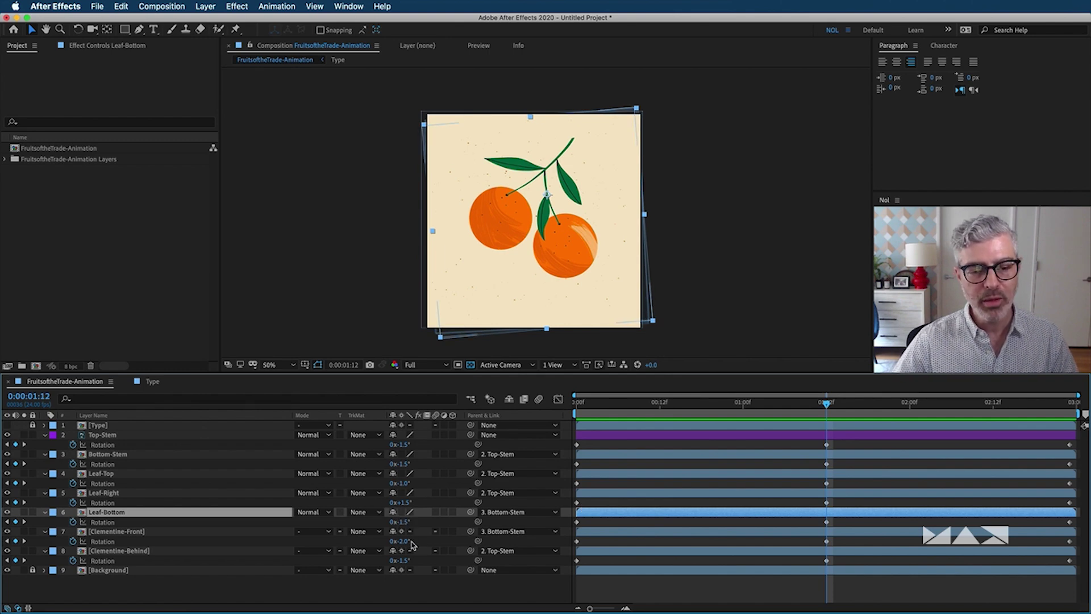
{"action": "left_click", "coordinate": [400, 521]}
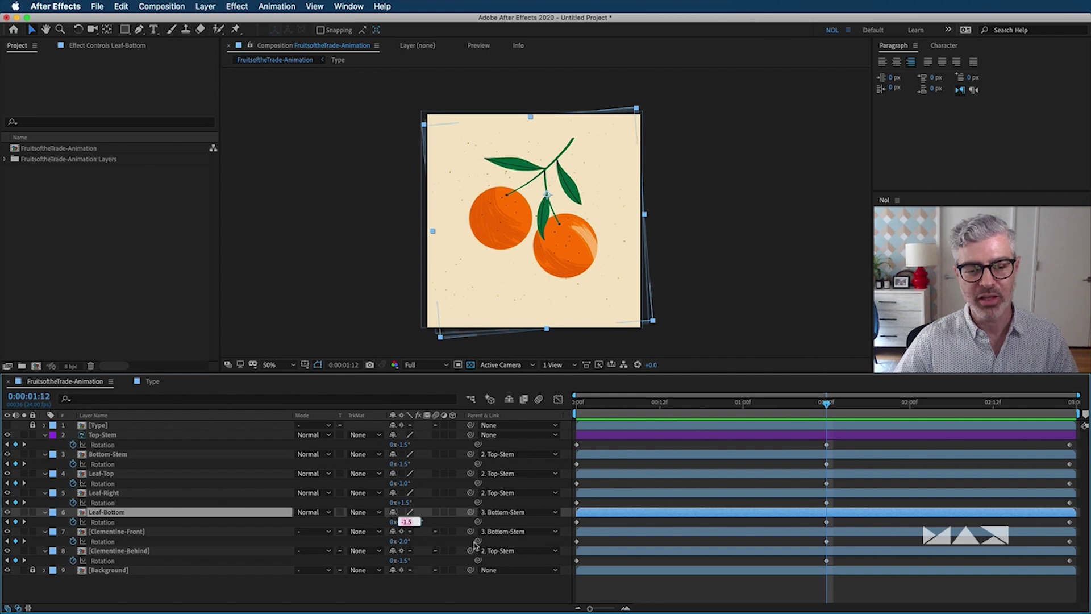
{"action": "key", "text": "BackSpace"}
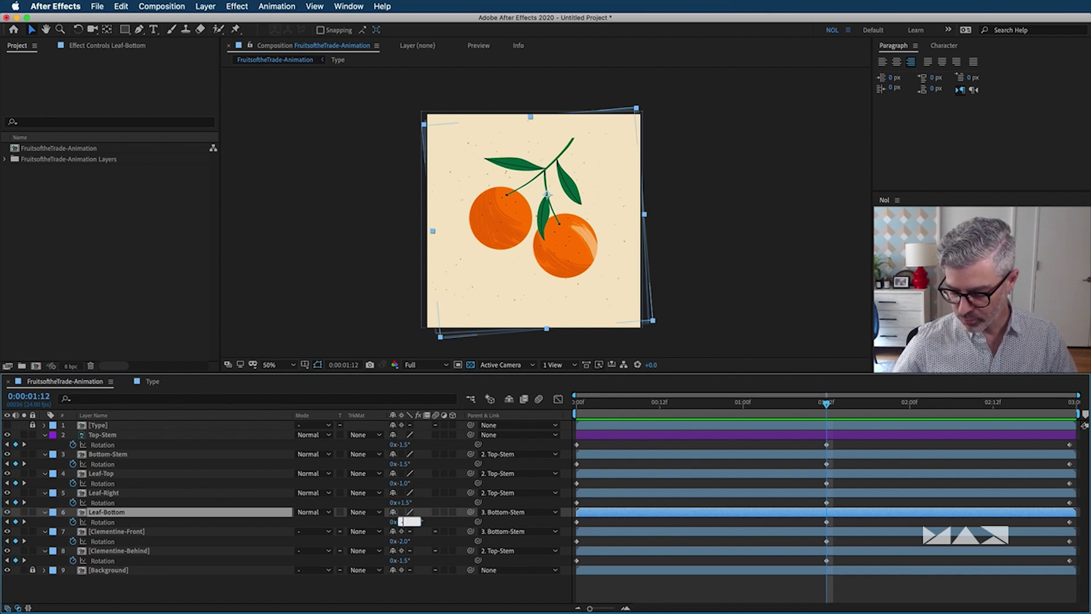
{"action": "key", "text": "Return"}
{"action": "key", "text": "space"}
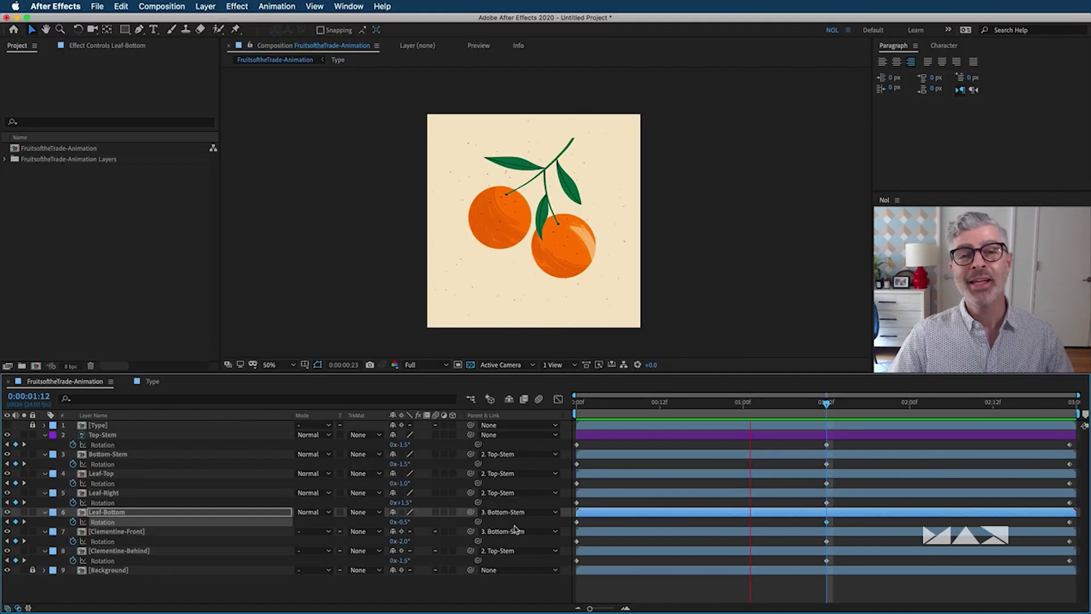
{"action": "key", "text": "space"}
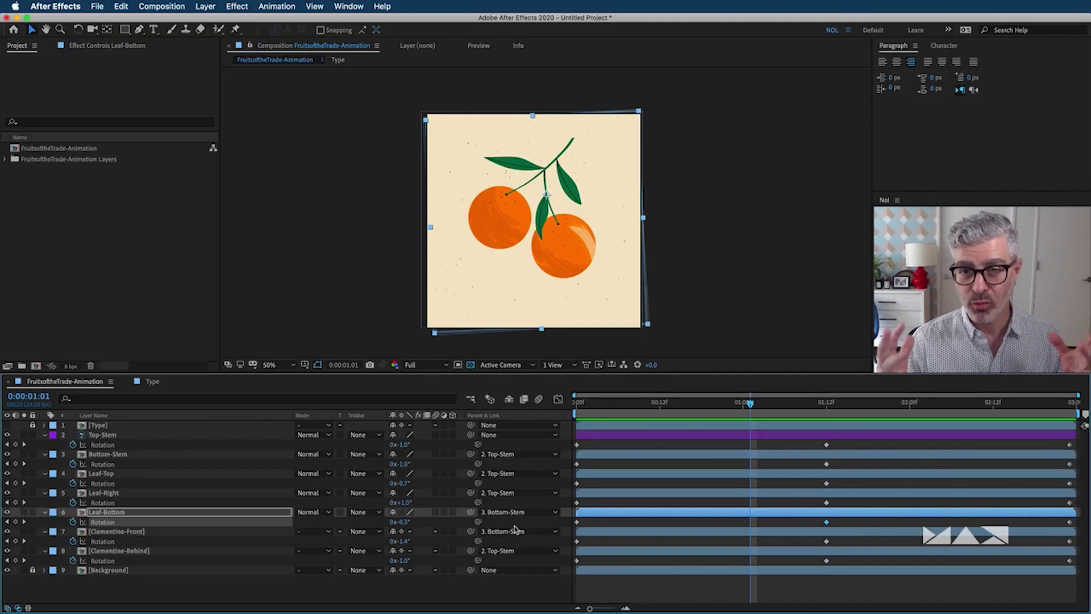
Apply Easy Ease to all Rotation keyframes of the seven stem, leaf and clementine layers and preview the result.
{"action": "left_click", "coordinate": [686, 597]}
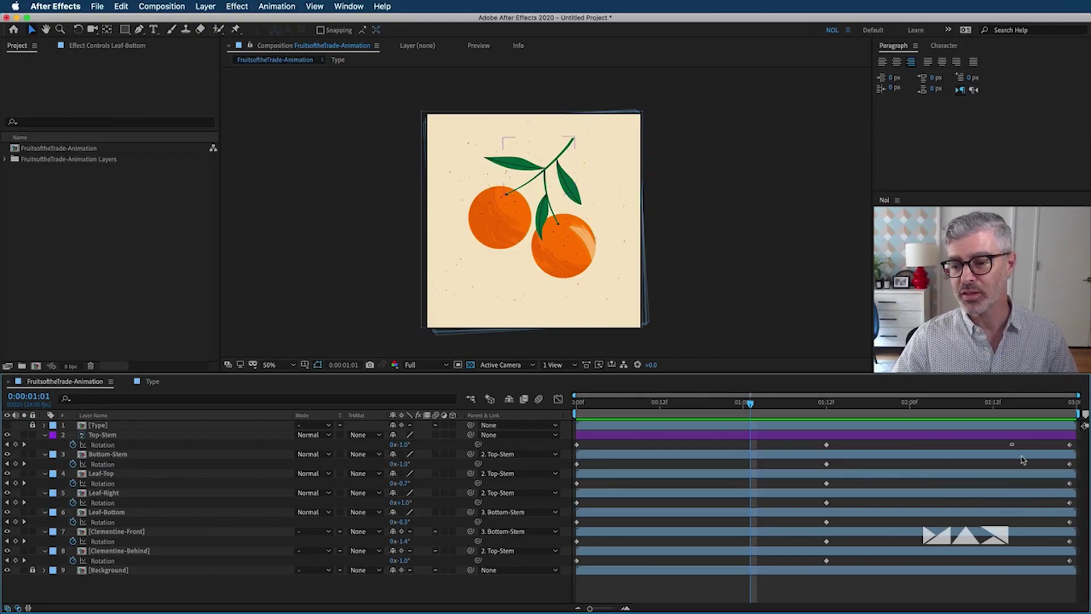
{"action": "key", "text": "super+a"}
{"action": "left_click_drag", "start_coordinate": [889, 446], "coordinate": [540, 585]}
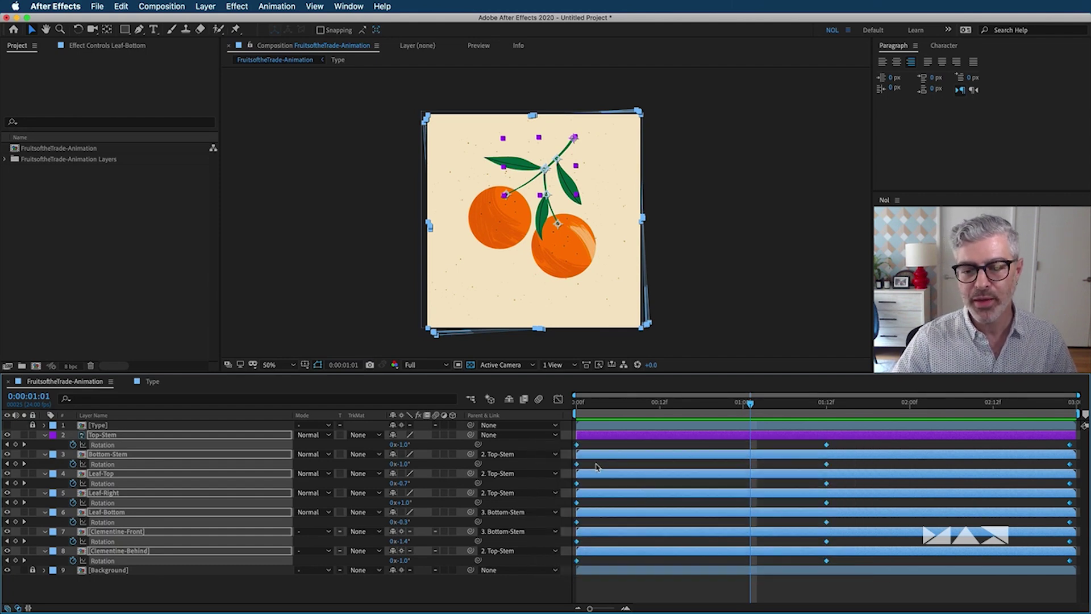
{"action": "right_click", "coordinate": [827, 446]}
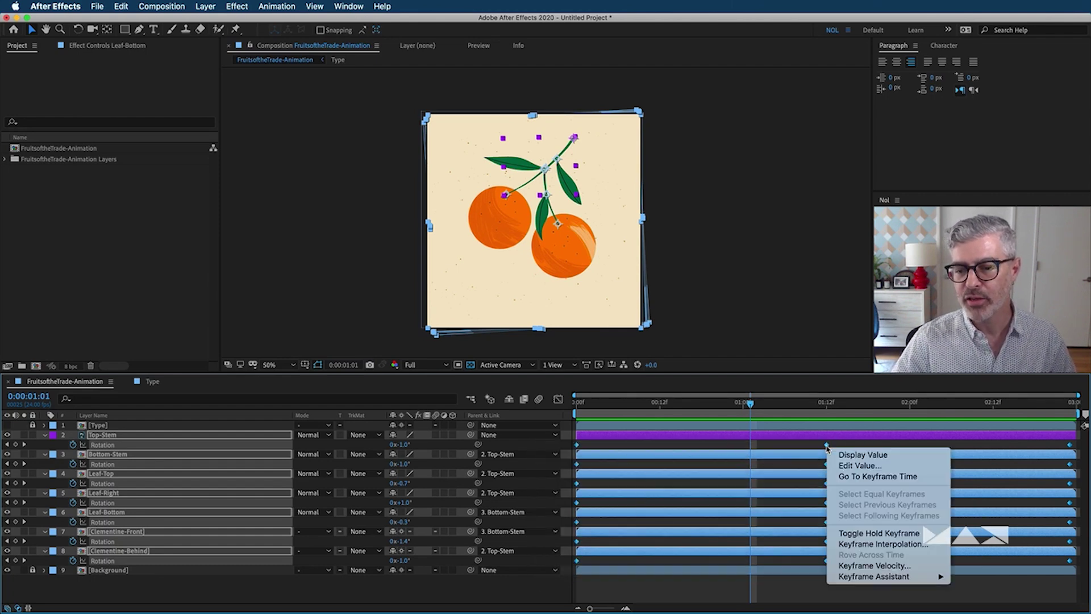
{"action": "mouse_move", "coordinate": [892, 577]}
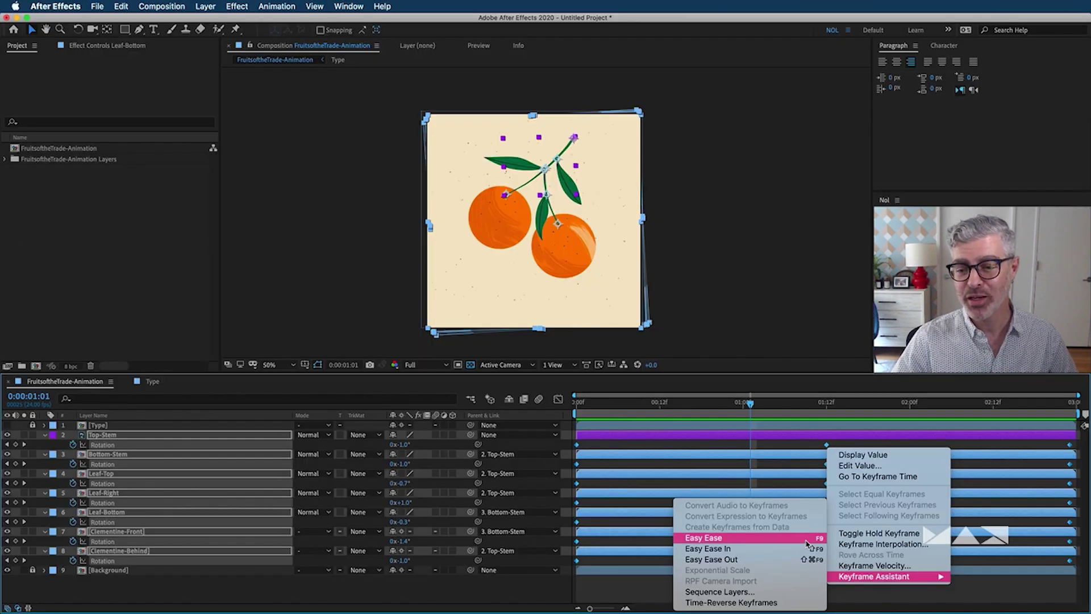
{"action": "left_click", "coordinate": [807, 542]}
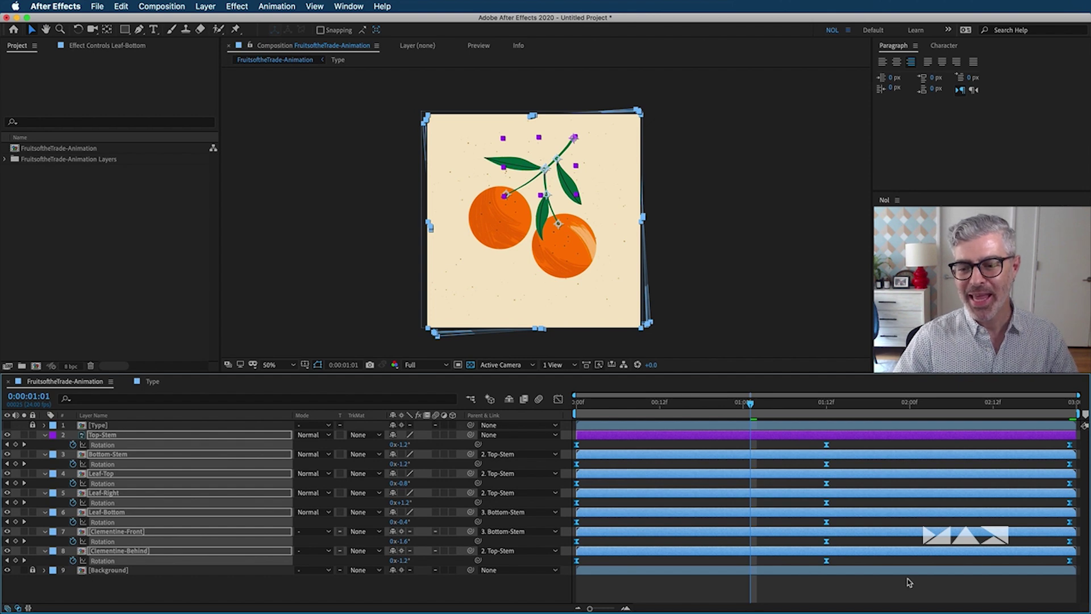
{"action": "key", "text": "space"}
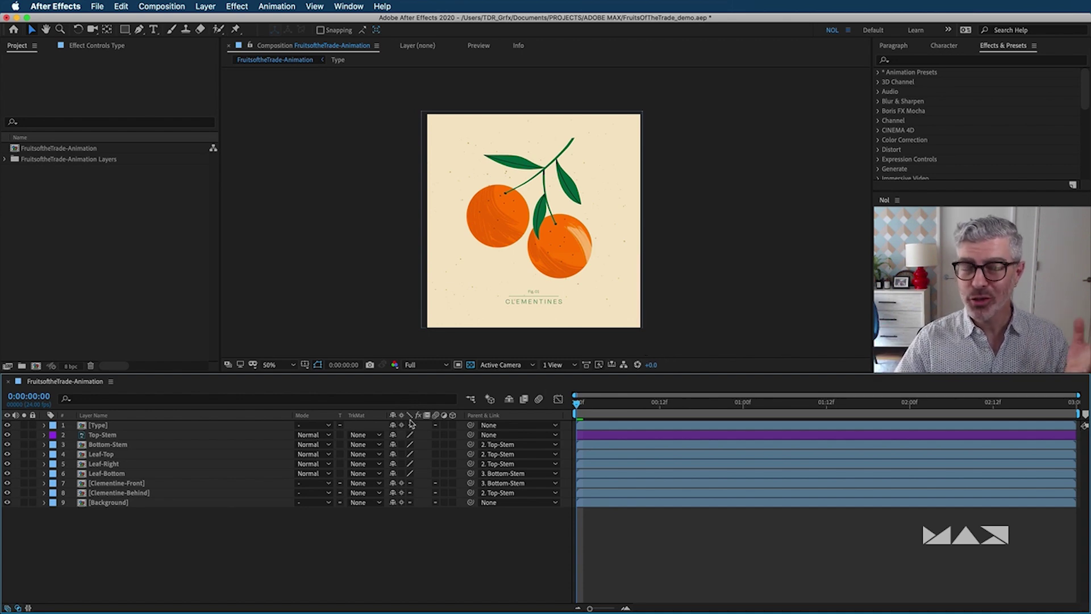
Open the Type precomposition that holds the line, Fig. 01 and CLEMENTINES layers.
{"action": "double_click", "coordinate": [95, 426]}
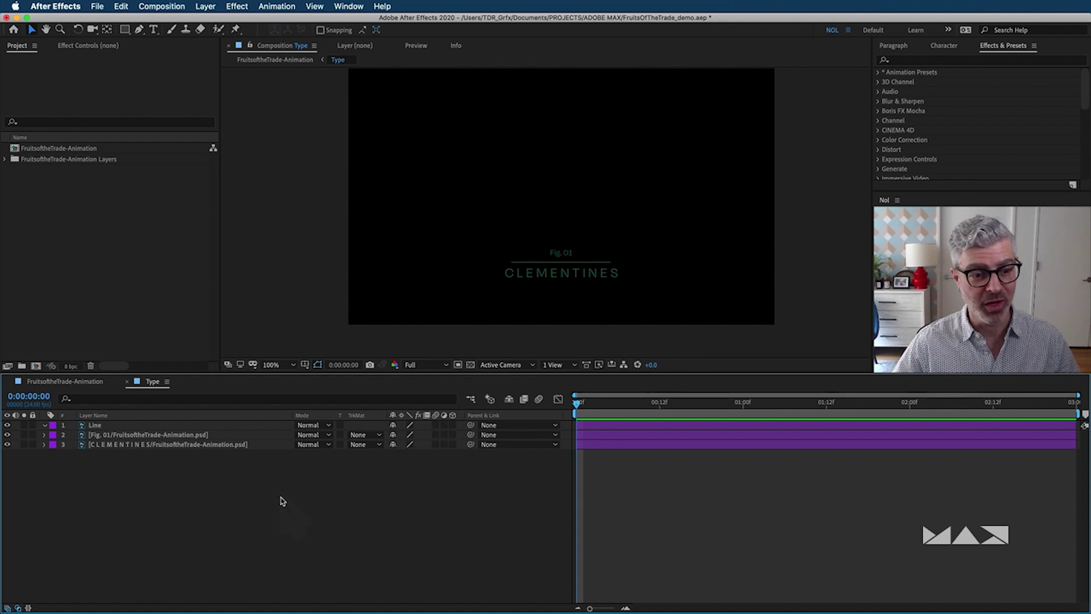
Convert the Fig. 01 and CLEMENTINES Photoshop layers to editable text.
{"action": "left_click", "coordinate": [115, 445], "text": "shift"}
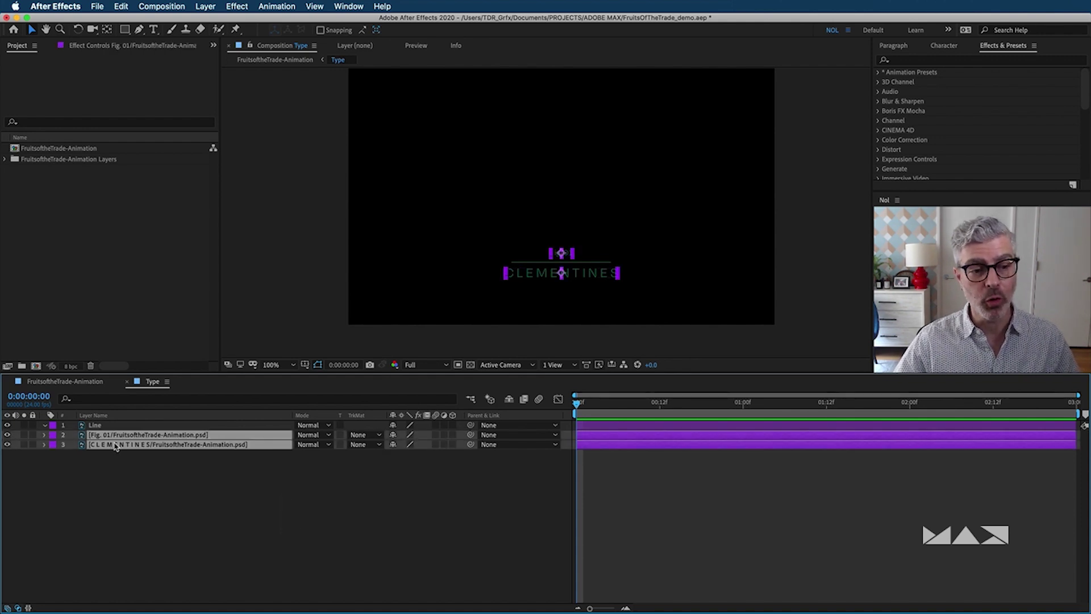
{"action": "right_click", "coordinate": [82, 437]}
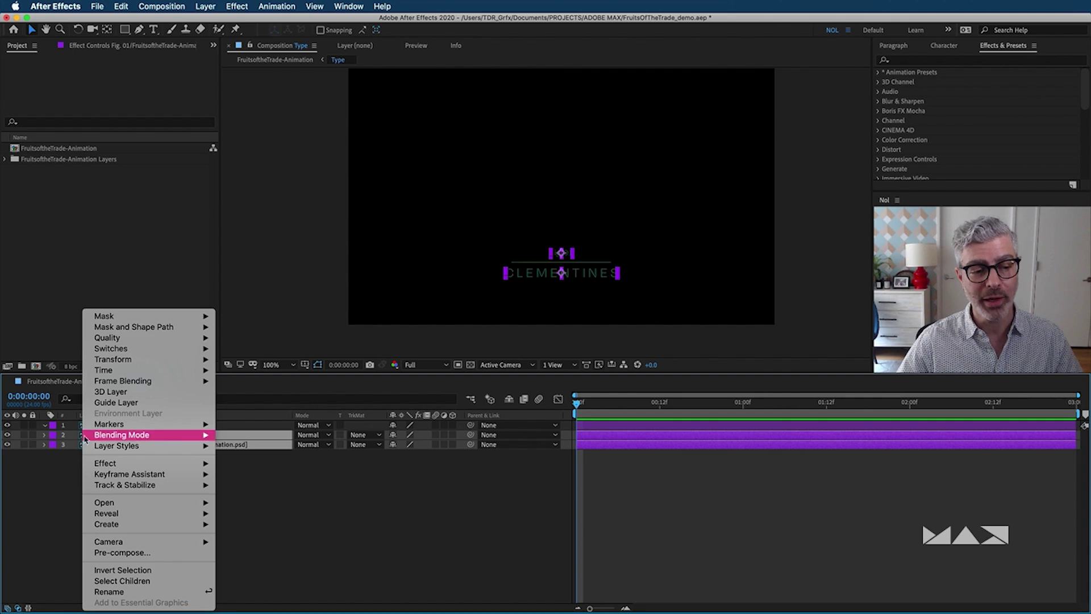
{"action": "mouse_move", "coordinate": [143, 523]}
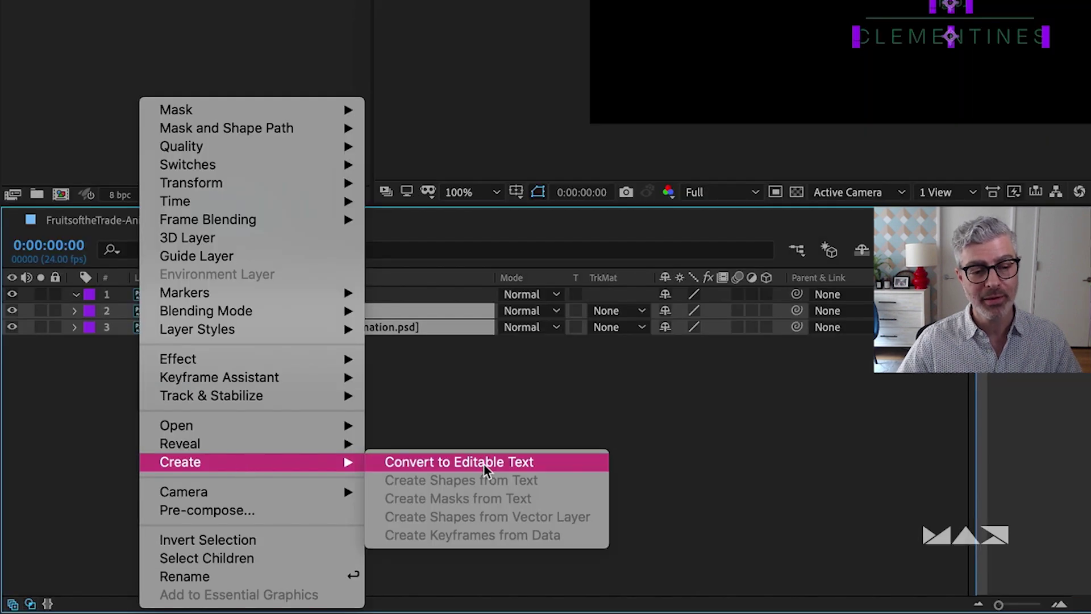
{"action": "left_click", "coordinate": [531, 463]}
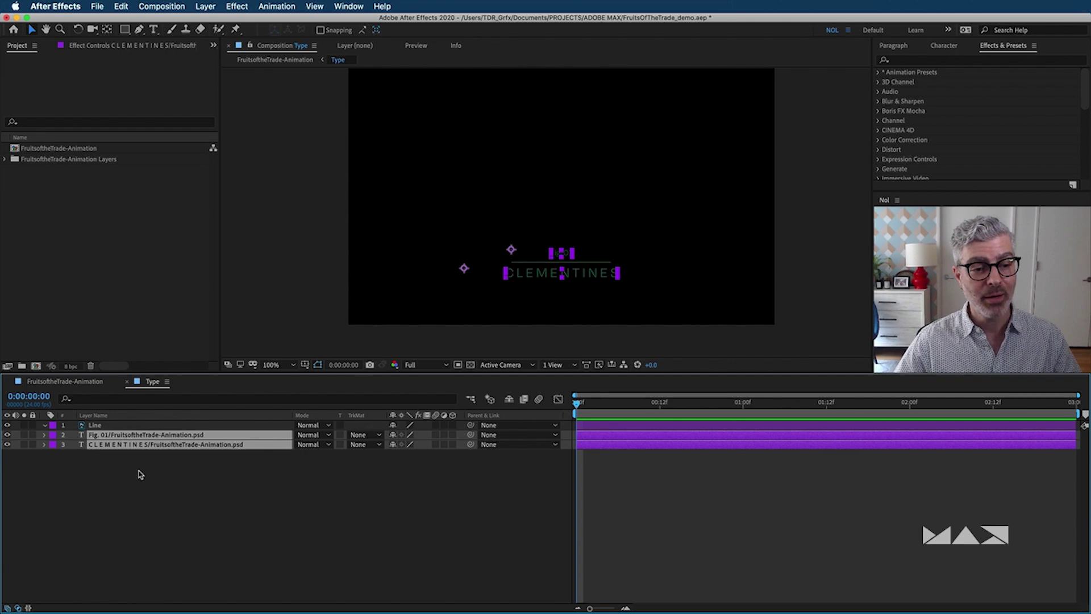
Try overwriting the CLEMENTINES text with random characters to test that it is editable, and undo the edit.
{"action": "left_click", "coordinate": [140, 475]}
{"action": "double_click", "coordinate": [132, 446]}
{"action": "type", "text": "weqweqw"}
{"action": "left_click", "coordinate": [507, 483]}
{"action": "key", "text": "super+z"}
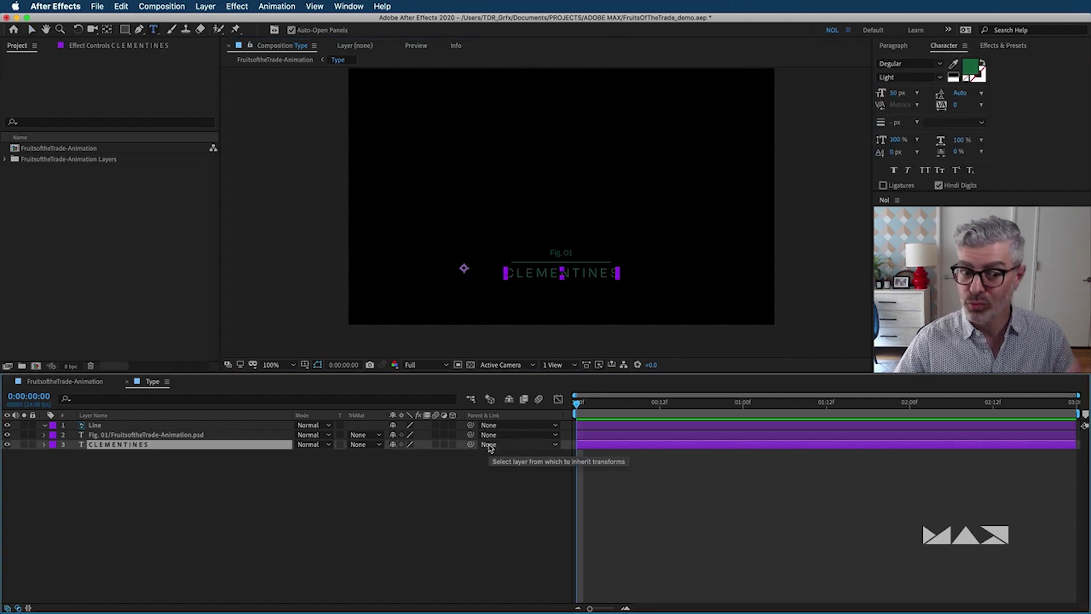
{"action": "left_click", "coordinate": [400, 514]}
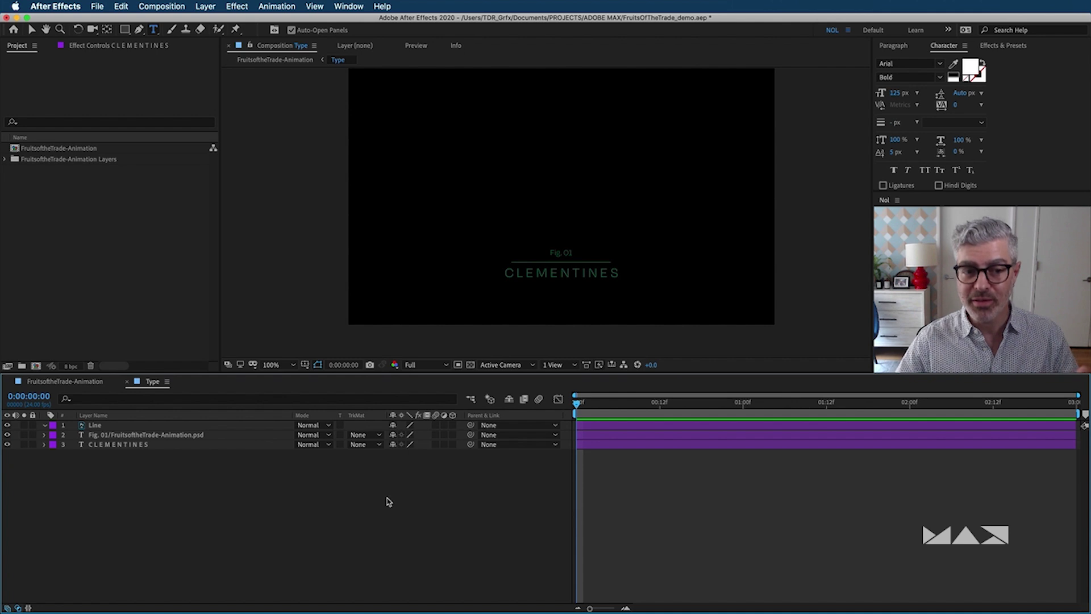
Find the Typewriter animation preset and apply it to the CLEMENTINES layer at the start of the composition.
{"action": "left_click", "coordinate": [116, 446]}
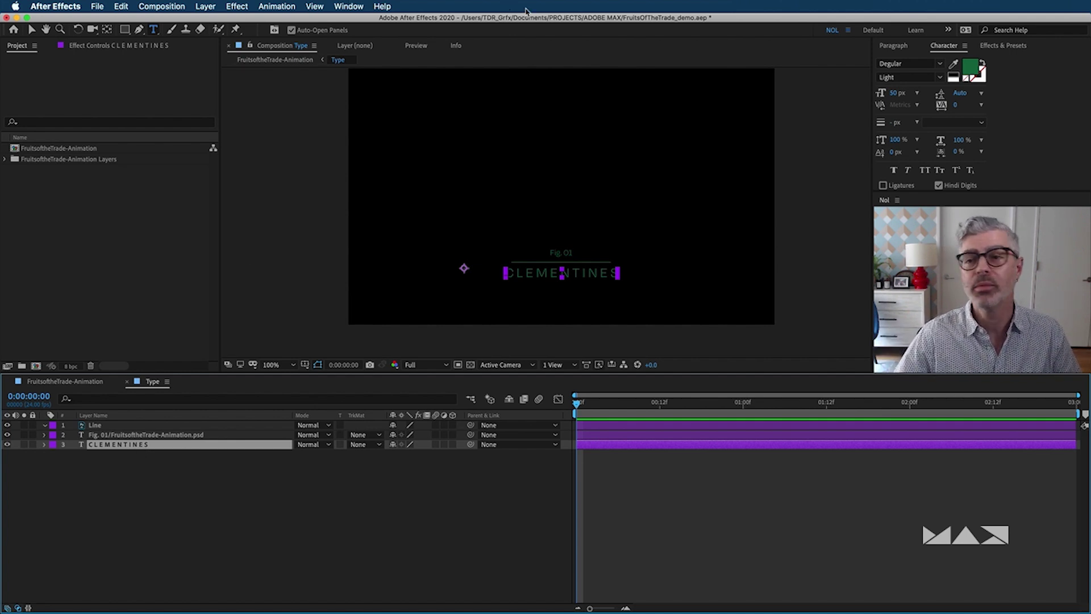
{"action": "left_click", "coordinate": [1000, 47]}
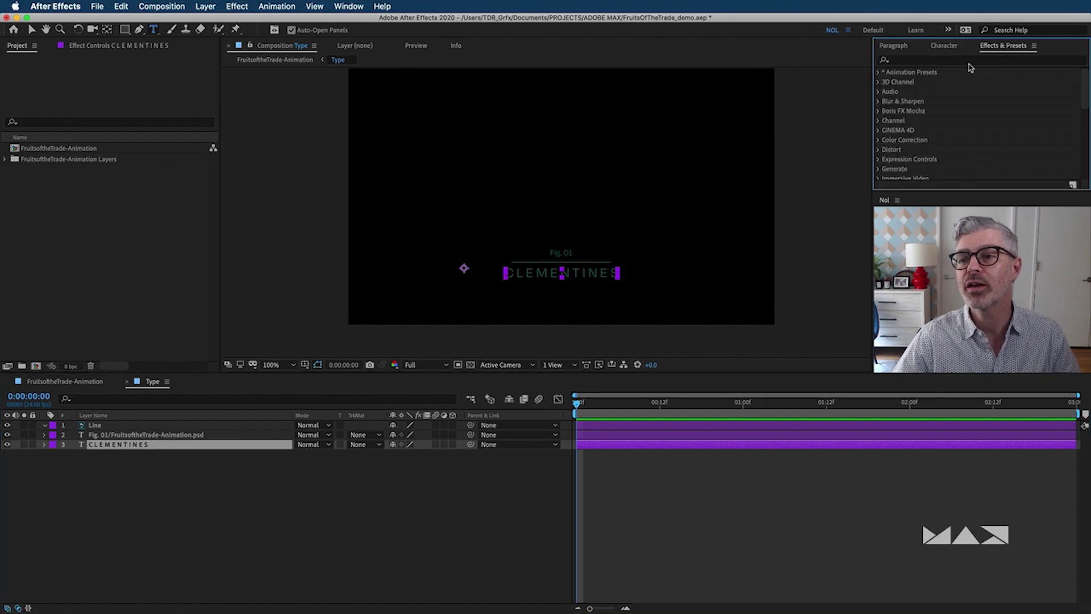
{"action": "left_click", "coordinate": [356, 6]}
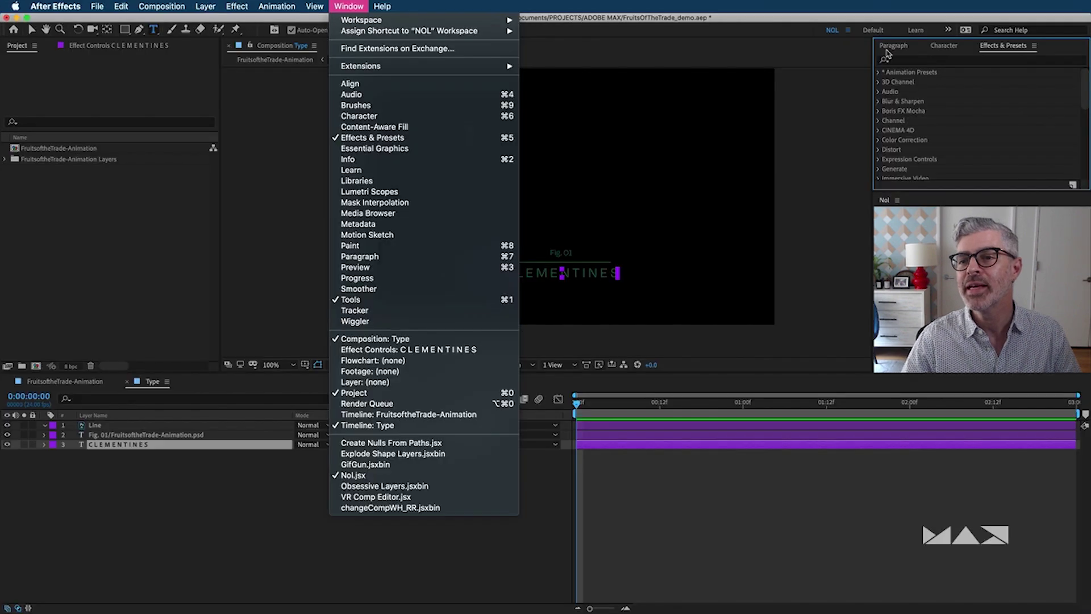
{"action": "left_click", "coordinate": [940, 60]}
{"action": "left_click", "coordinate": [782, 95]}
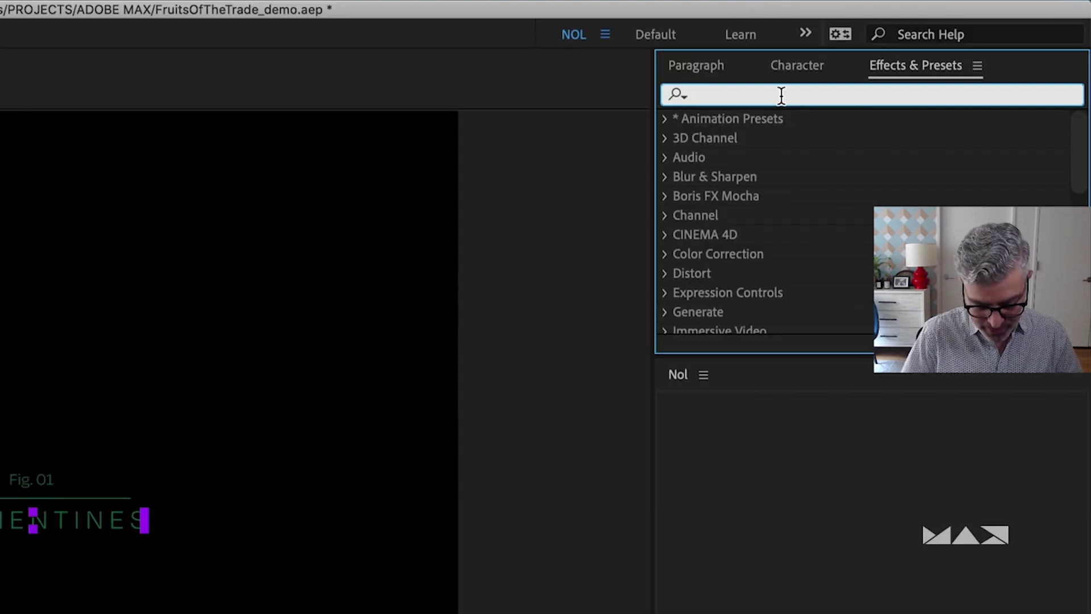
{"action": "type", "text": "typer"}
{"action": "key", "text": "BackSpace"}
{"action": "type", "text": "w"}
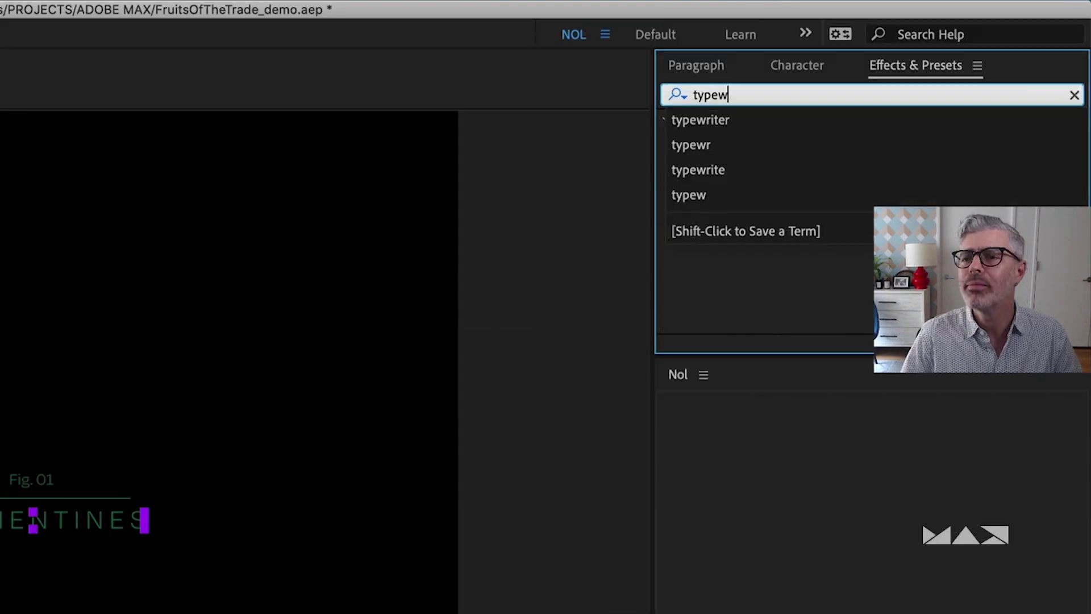
{"action": "left_click", "coordinate": [761, 121]}
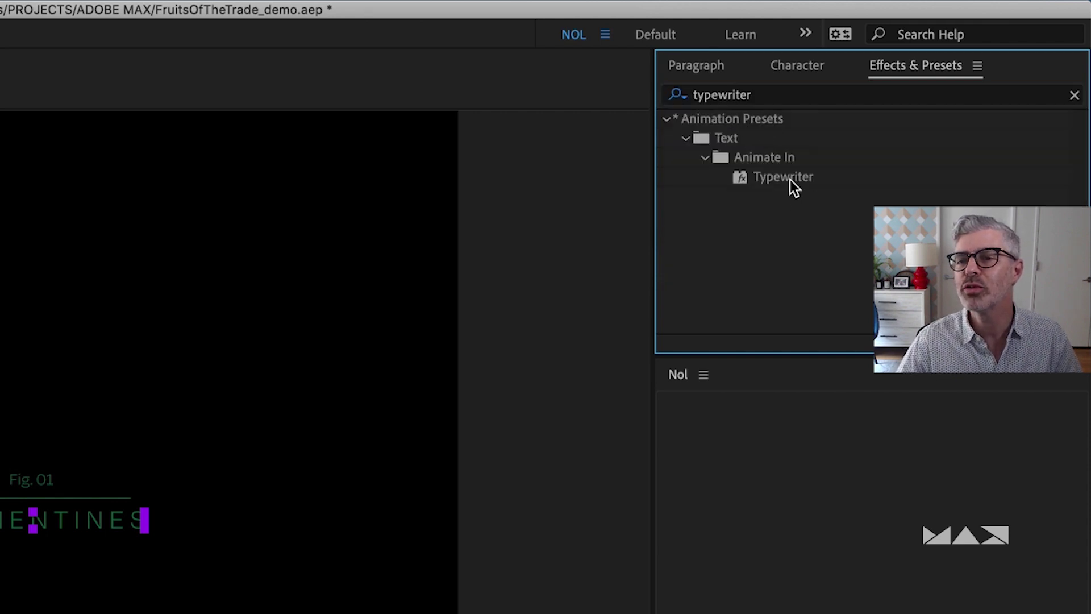
{"action": "left_click", "coordinate": [737, 180]}
{"action": "left_click_drag", "start_coordinate": [774, 175], "coordinate": [605, 443]}
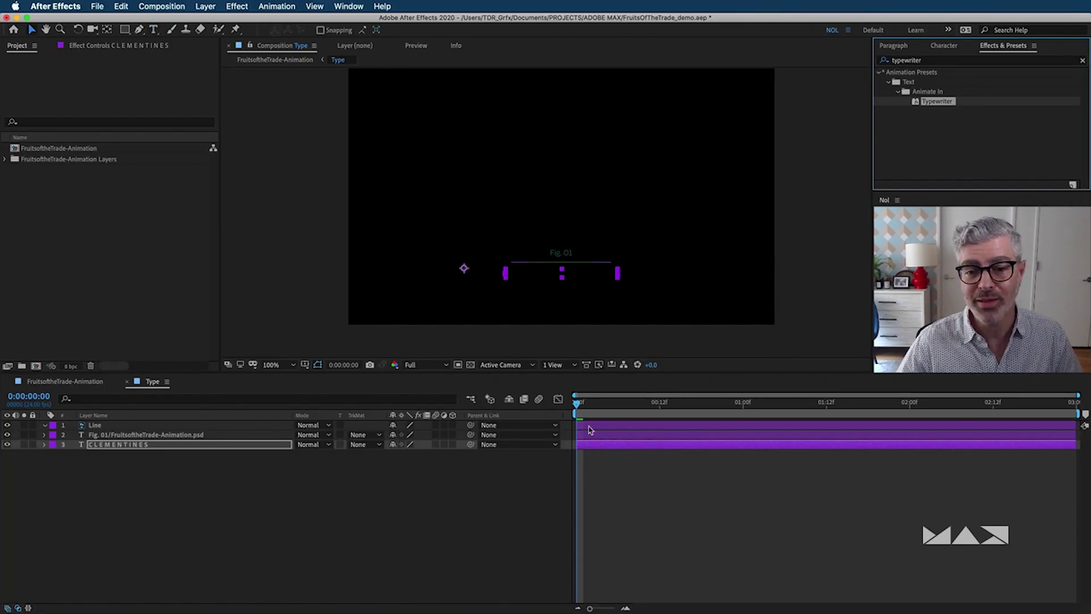
Reveal the CLEMENTINES keyframes, move the ending Range Selector Start keyframe to 0:00:00:18 and preview the typing.
{"action": "left_click", "coordinate": [639, 446]}
{"action": "key", "text": "u"}
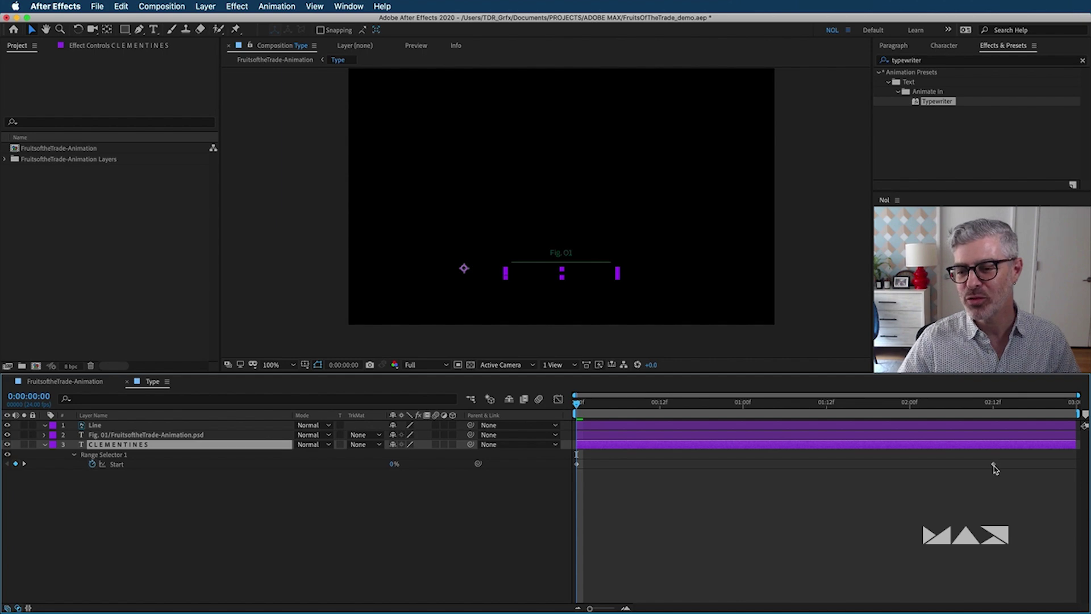
{"action": "left_click_drag", "start_coordinate": [994, 465], "coordinate": [902, 465]}
{"action": "left_click", "coordinate": [743, 570]}
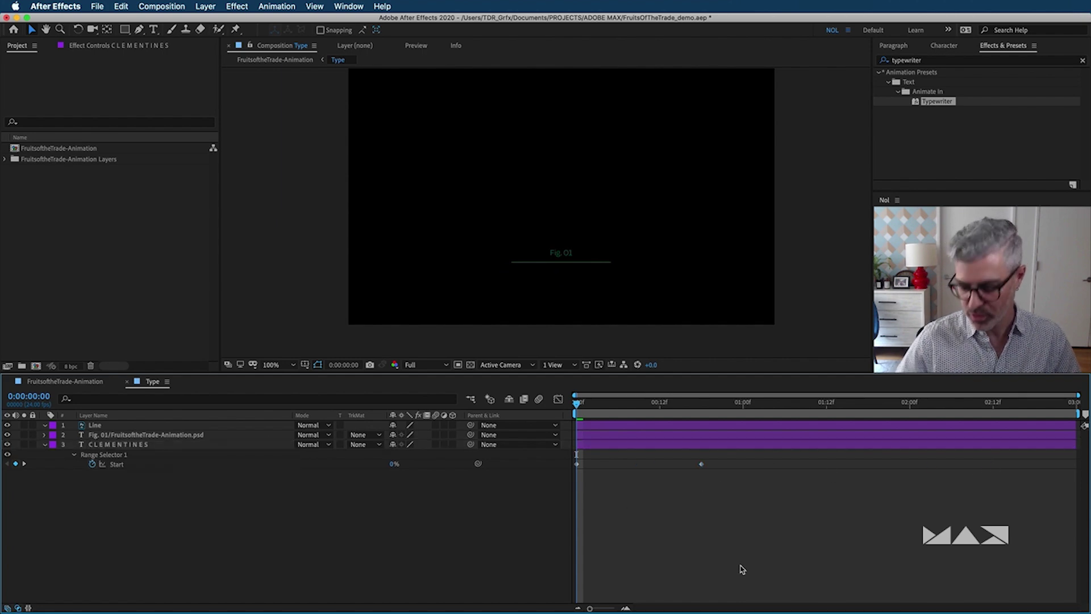
{"action": "key", "text": "space"}
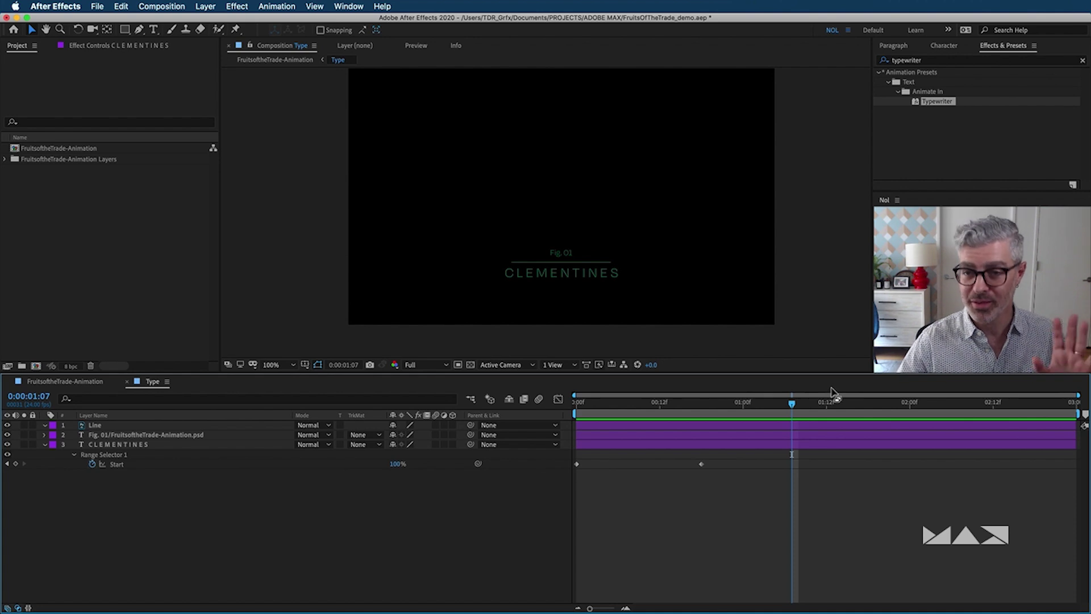
Copy the CLEMENTINES Start keyframes in reverse order, placing 100% at 0:00:02:08 and 0% at 0:00:02:23.
{"action": "mouse_move", "coordinate": [958, 413]}
{"action": "left_mouse_down"}
{"action": "mouse_move", "coordinate": [985, 413]}
{"action": "mouse_move", "coordinate": [964, 413]}
{"action": "left_mouse_up"}
{"action": "left_click", "coordinate": [701, 463]}
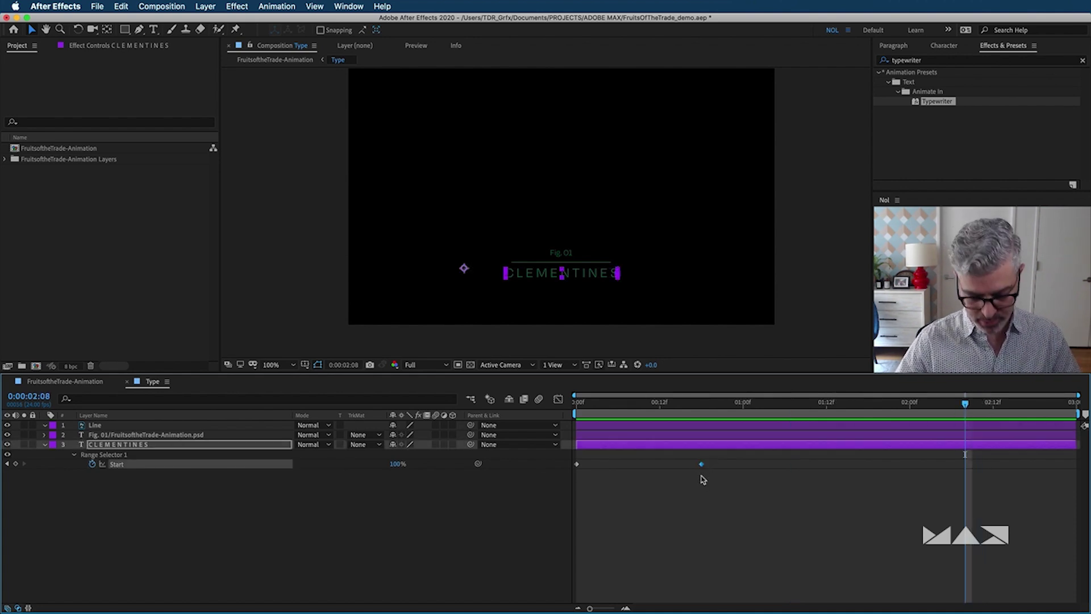
{"action": "key", "text": "space"}
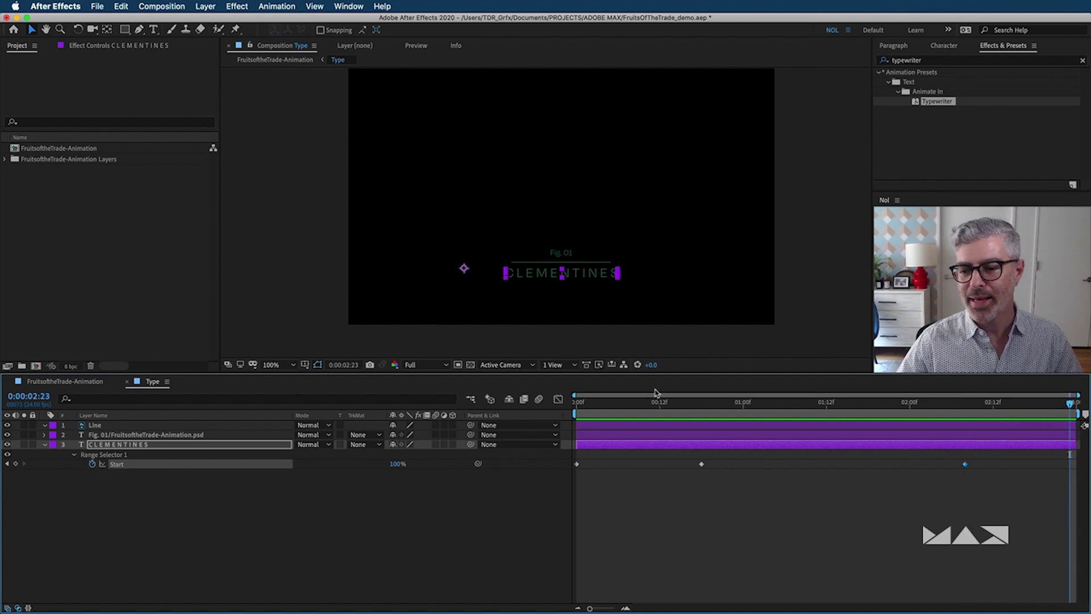
{"action": "left_click", "coordinate": [576, 465]}
{"action": "key", "text": "super+v"}
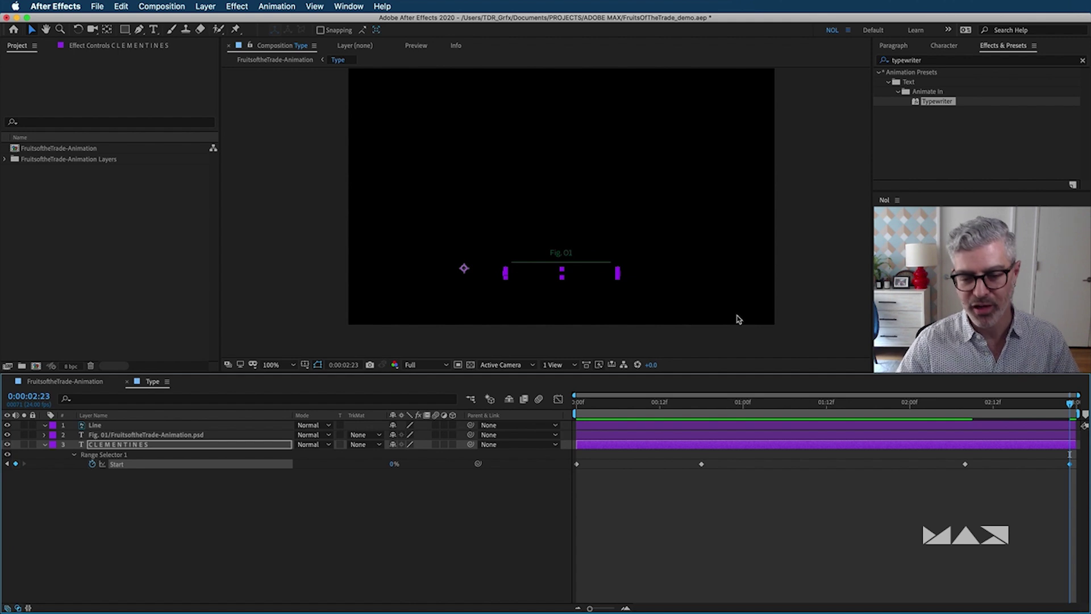
Keyframe the Fig. 01 layer's Opacity at 100% at 0:00:00:18 and 0% at 0:00:00:00 for a fade-in.
{"action": "mouse_move", "coordinate": [712, 397]}
{"action": "left_mouse_down"}
{"action": "mouse_move", "coordinate": [687, 405]}
{"action": "mouse_move", "coordinate": [701, 403]}
{"action": "left_mouse_up"}
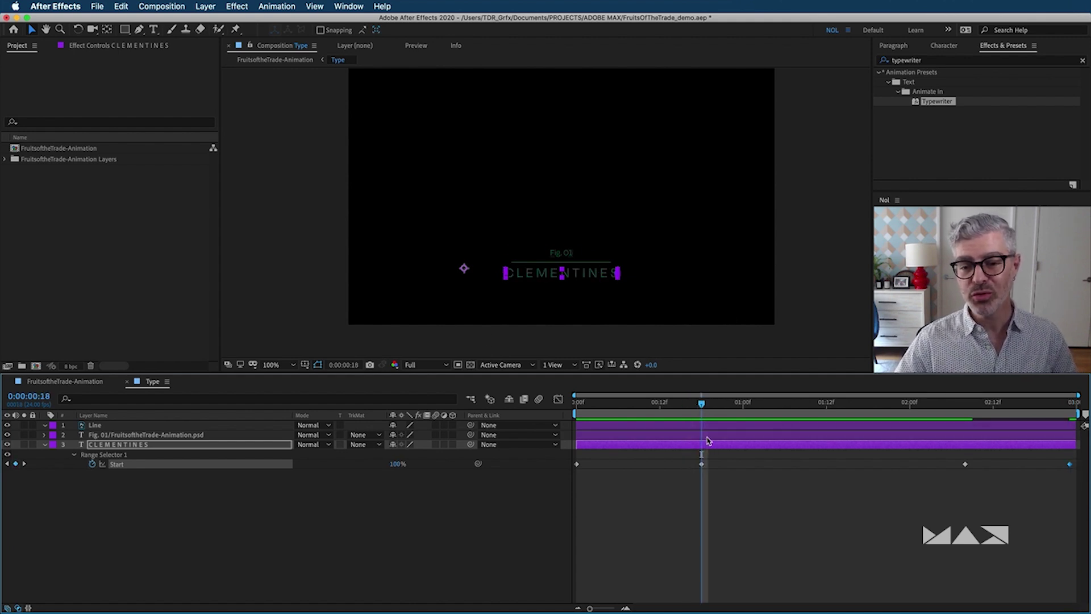
{"action": "left_click", "coordinate": [707, 435]}
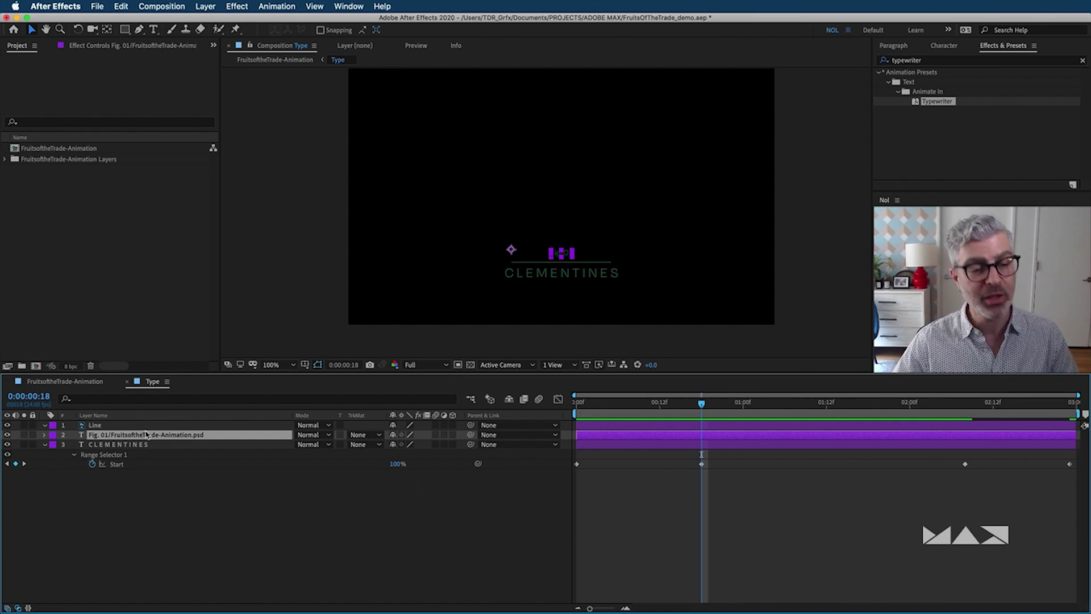
{"action": "key", "text": "t"}
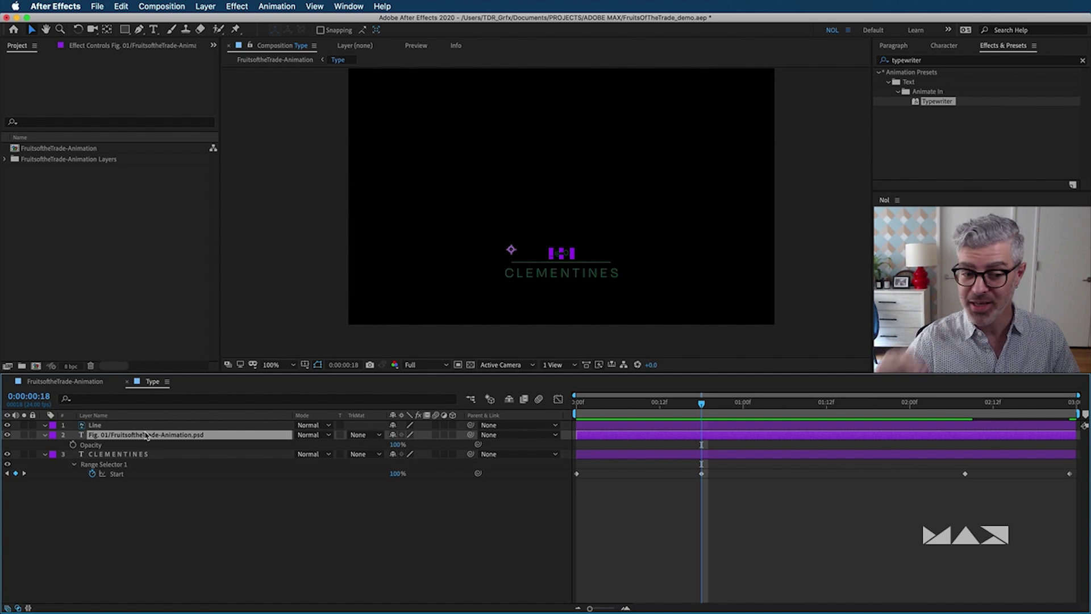
{"action": "left_click", "coordinate": [73, 445]}
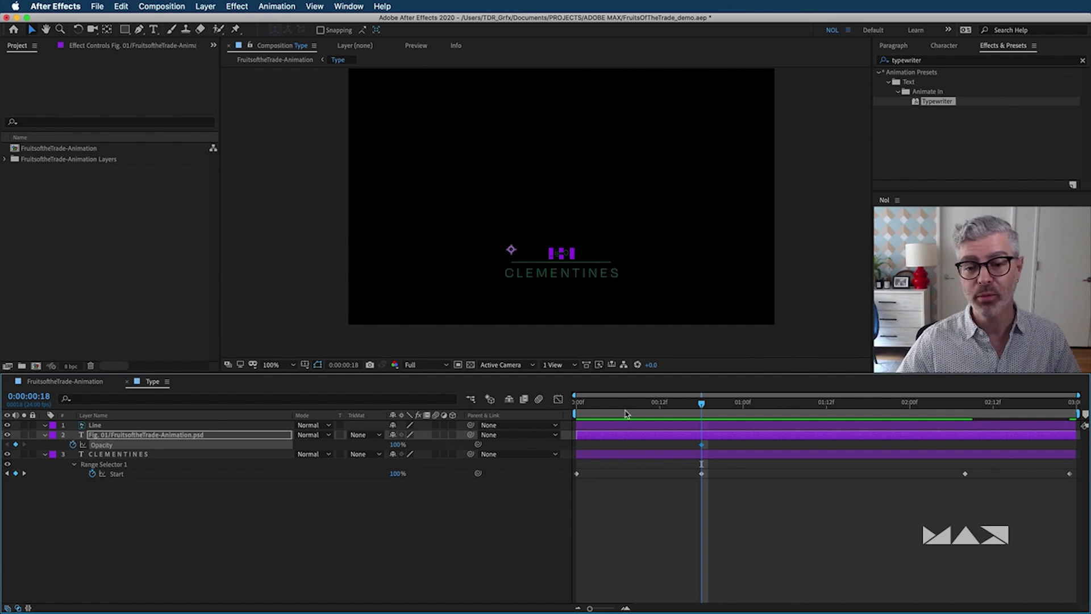
{"action": "key", "text": "Home"}
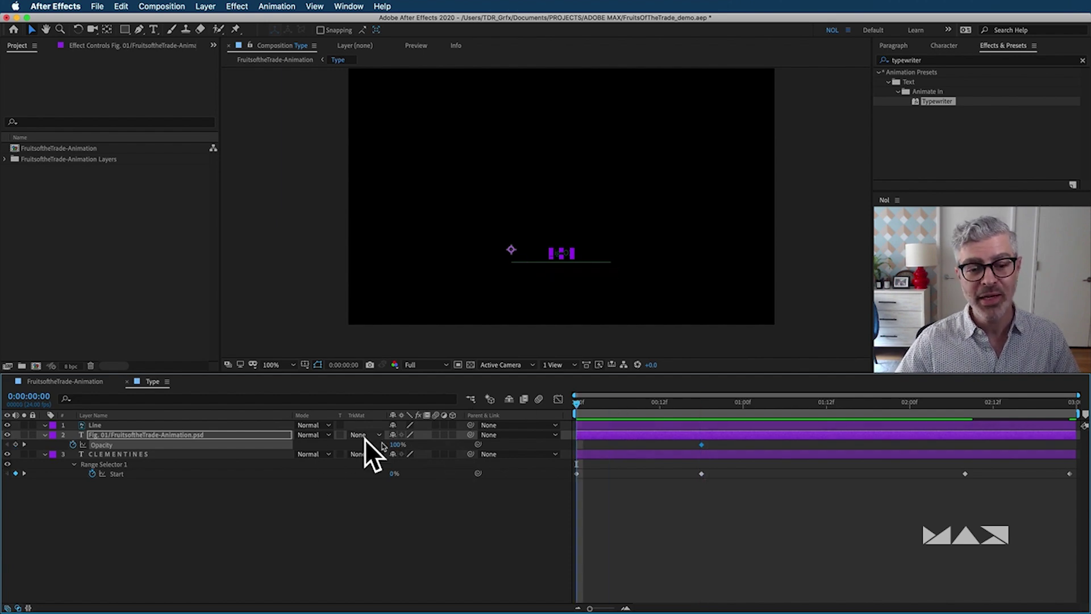
{"action": "left_click", "coordinate": [398, 445]}
{"action": "type", "text": "0"}
{"action": "key", "text": "Return"}
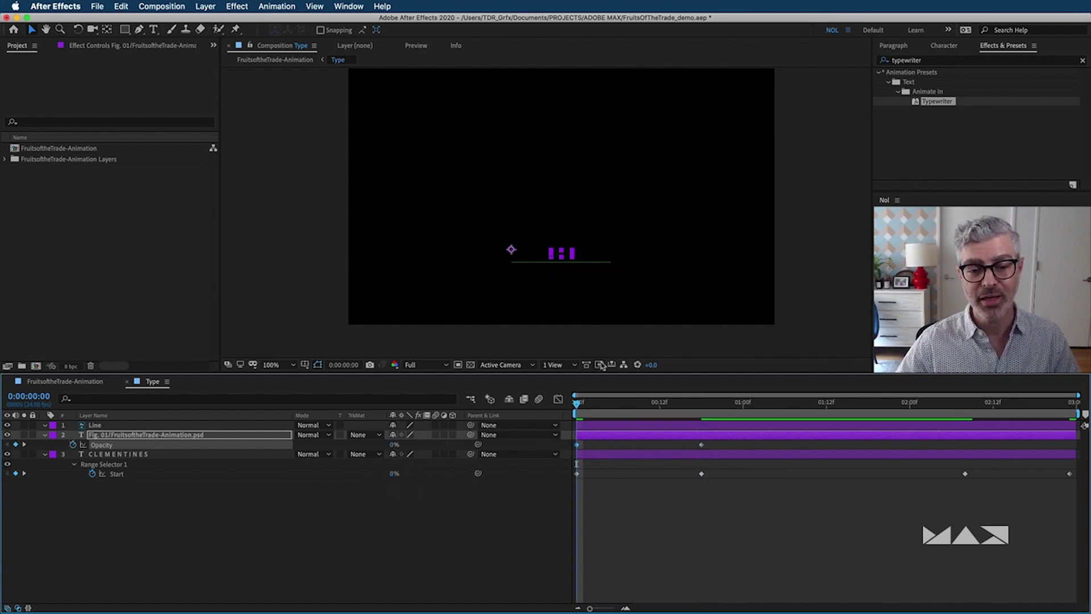
Add Fig. 01's fade-out with Opacity keyframes of 100% at 0:00:02:08 and 0% at 0:00:02:23, and preview it.
{"action": "mouse_move", "coordinate": [949, 405]}
{"action": "left_mouse_down"}
{"action": "mouse_move", "coordinate": [1001, 409]}
{"action": "mouse_move", "coordinate": [966, 407]}
{"action": "left_mouse_up"}
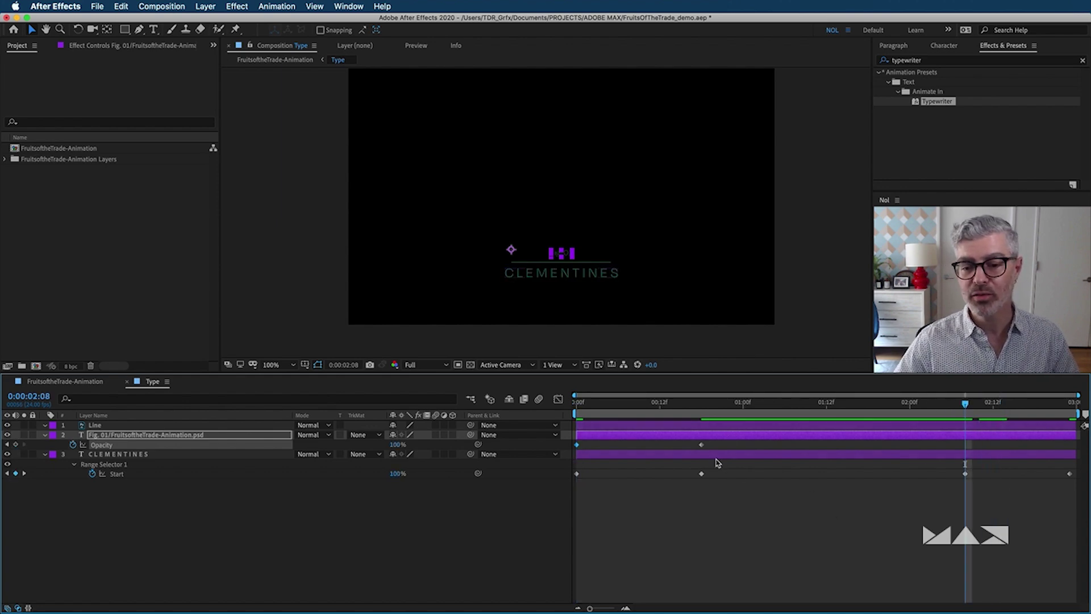
{"action": "left_click", "coordinate": [701, 444]}
{"action": "key", "text": "super+v"}
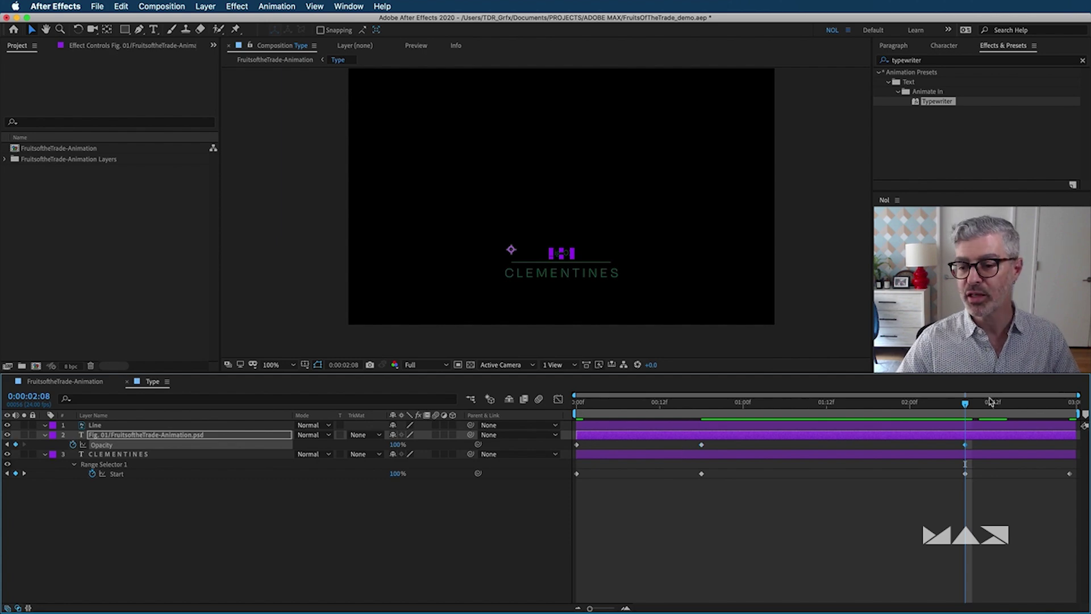
{"action": "key", "text": "End"}
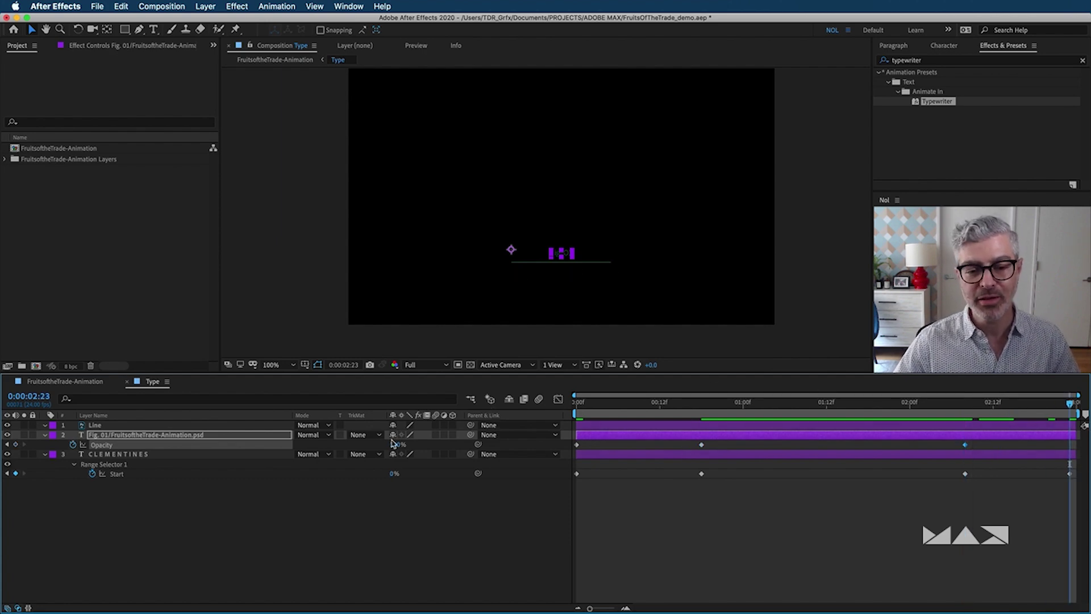
{"action": "left_click_drag", "start_coordinate": [391, 444], "coordinate": [349, 444]}
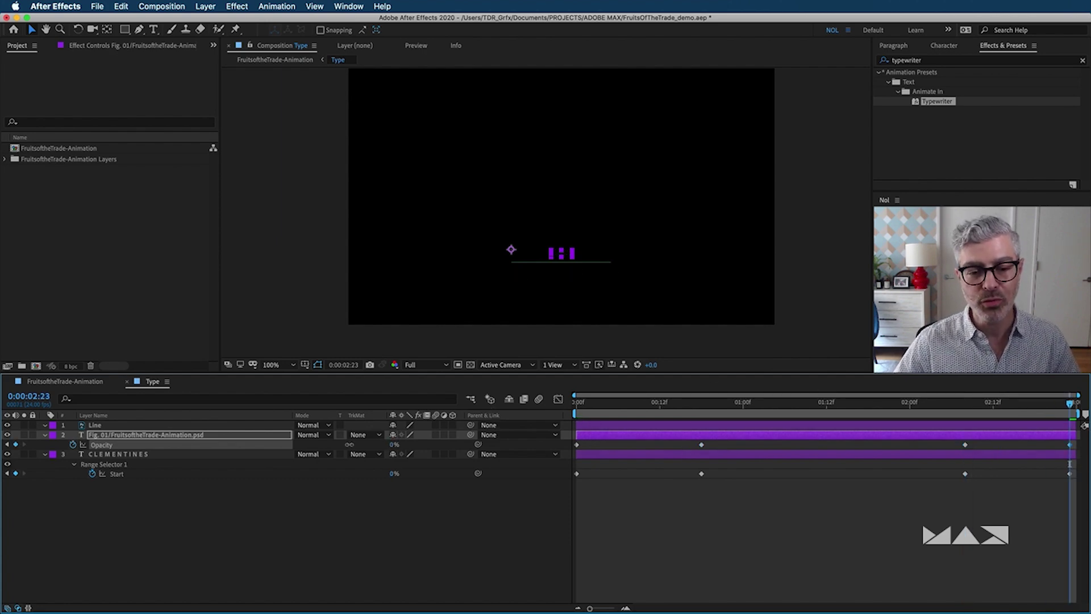
{"action": "left_click", "coordinate": [693, 497]}
{"action": "key", "text": "space"}
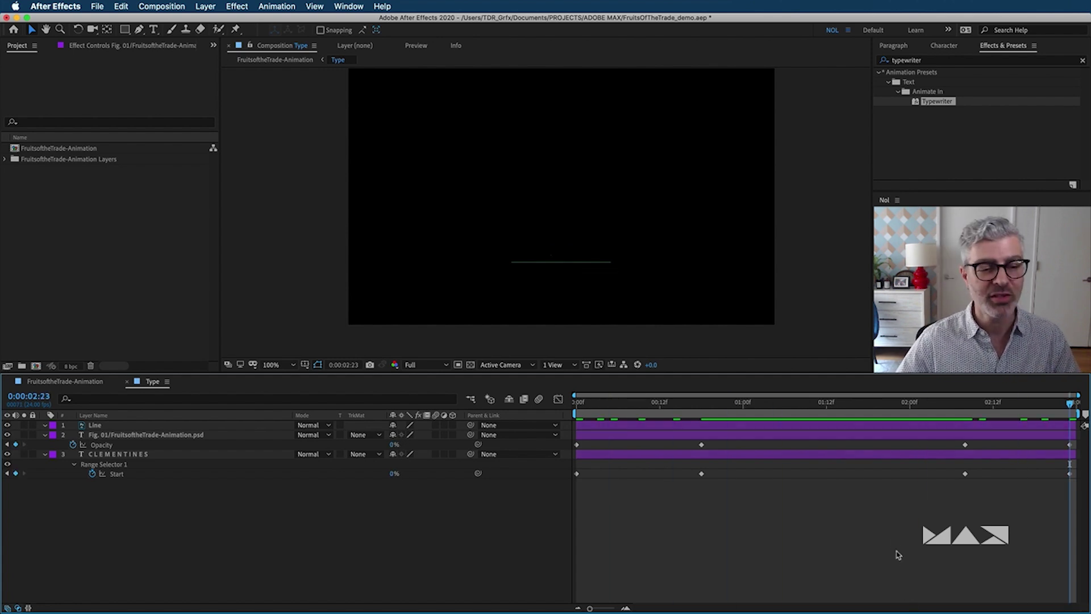
Draw a small, narrow rectangular mask on the Line layer at the left end of the line.
{"action": "left_click", "coordinate": [94, 426]}
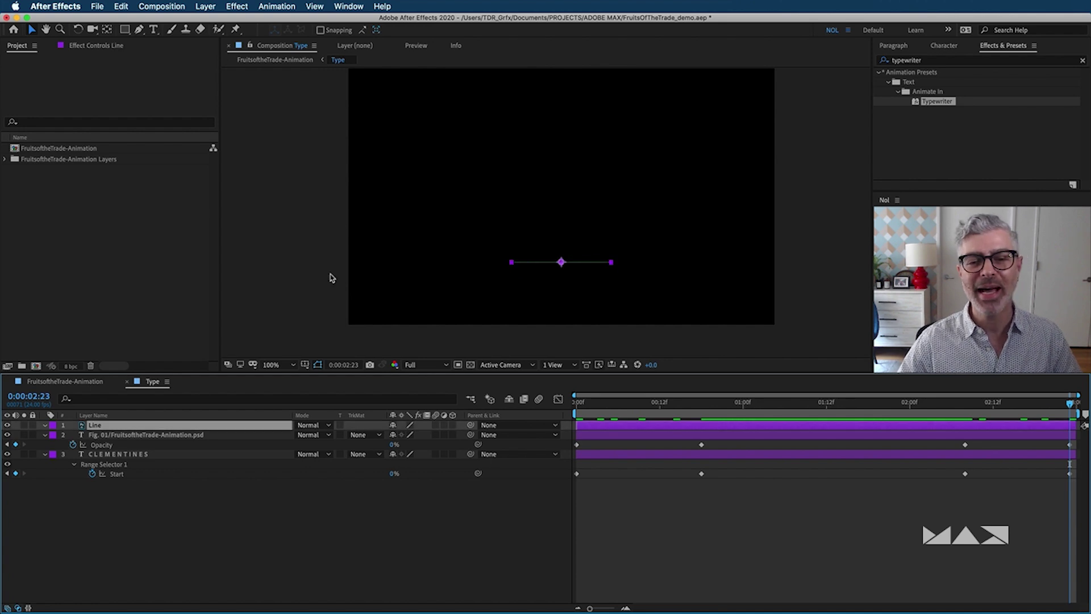
{"action": "scroll", "coordinate": [582, 248], "scroll_direction": "up", "scroll_amount": 1}
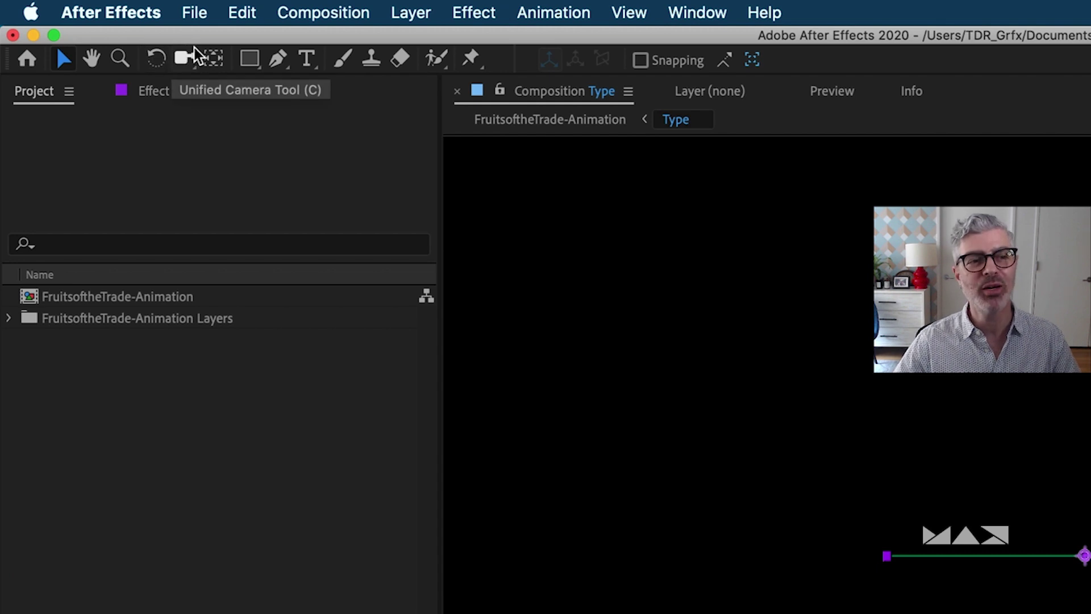
{"action": "left_click", "coordinate": [252, 62]}
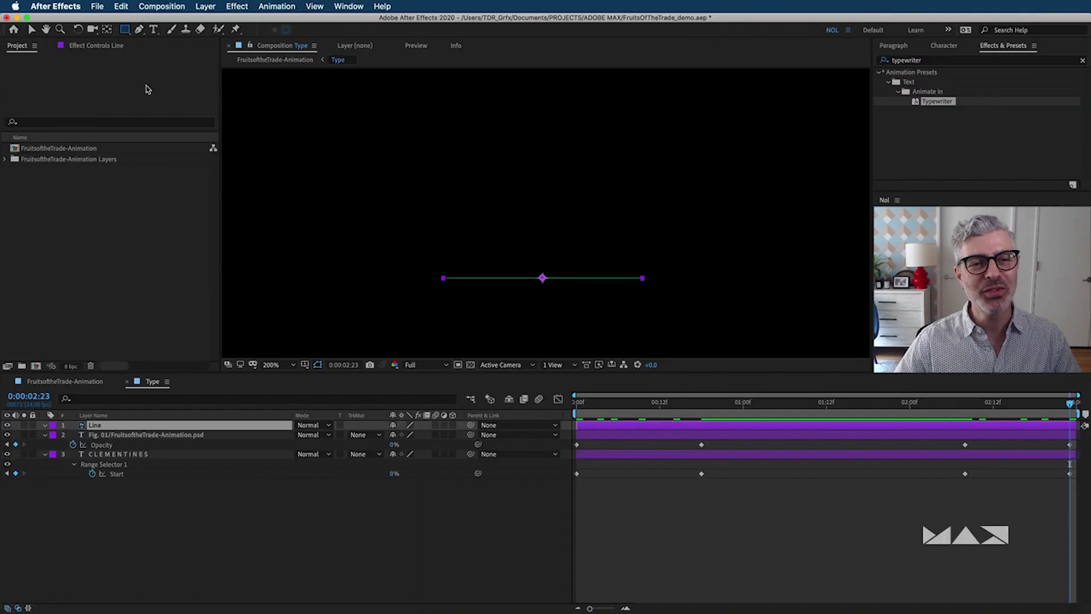
{"action": "left_click", "coordinate": [118, 424]}
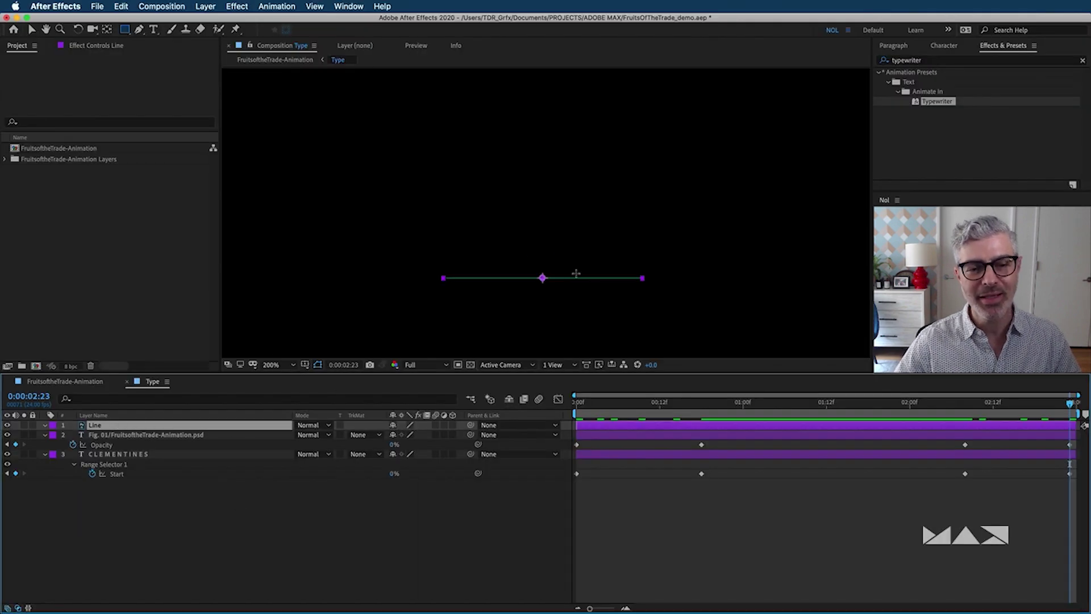
{"action": "mouse_move", "coordinate": [439, 273]}
{"action": "left_mouse_down"}
{"action": "mouse_move", "coordinate": [558, 300]}
{"action": "mouse_move", "coordinate": [689, 301]}
{"action": "mouse_move", "coordinate": [434, 290]}
{"action": "mouse_move", "coordinate": [611, 288]}
{"action": "mouse_move", "coordinate": [443, 290]}
{"action": "left_mouse_up"}
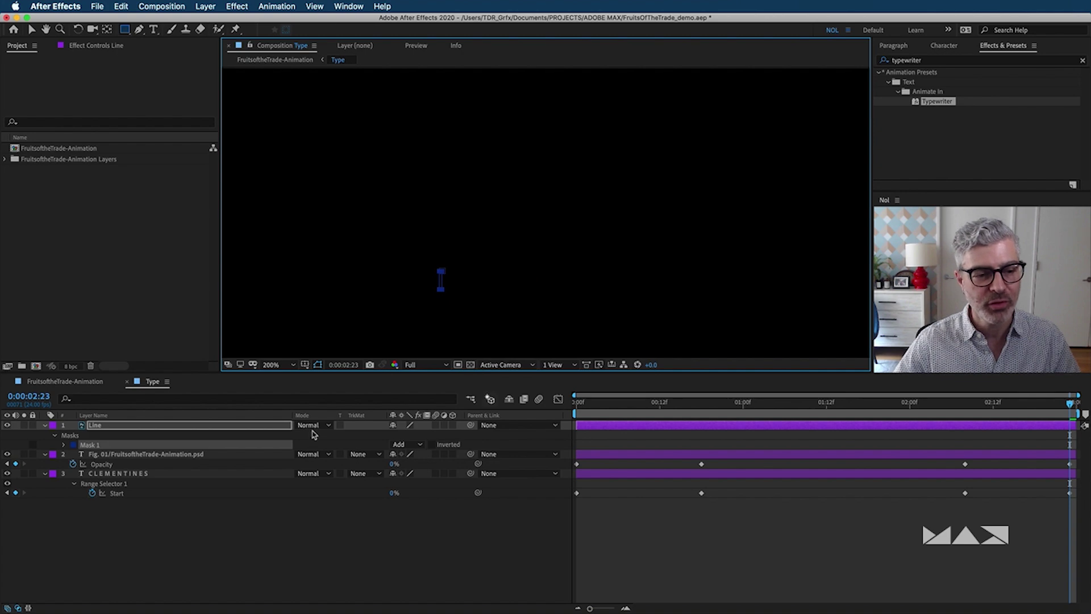
Start Mask Path keyframes on the Line layer's Mask 1 at 0:00:00:00 with the narrow mask shape.
{"action": "left_click", "coordinate": [298, 529]}
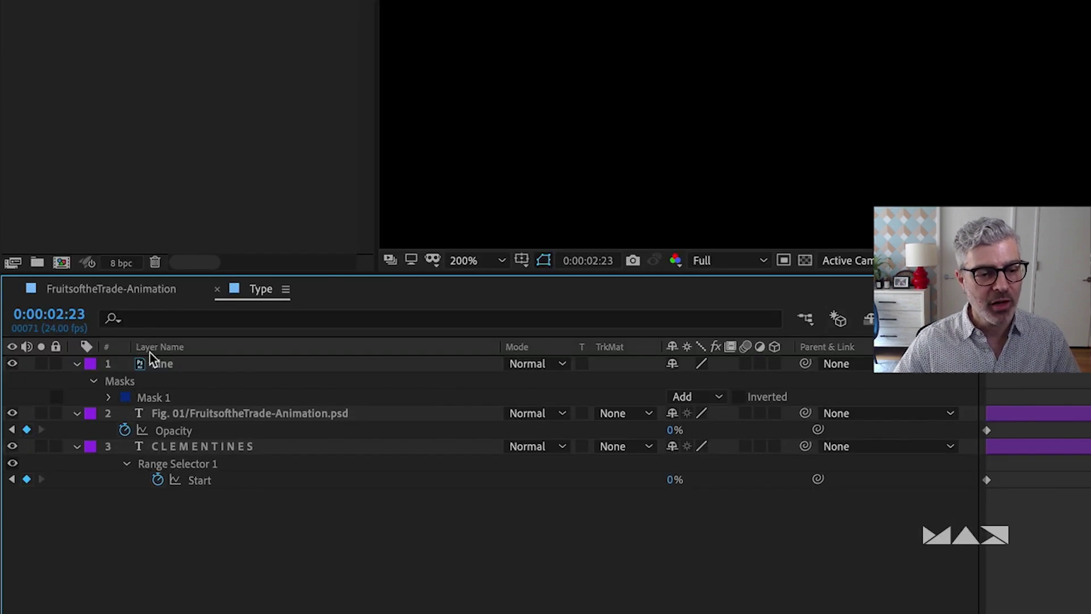
{"action": "left_click", "coordinate": [108, 397]}
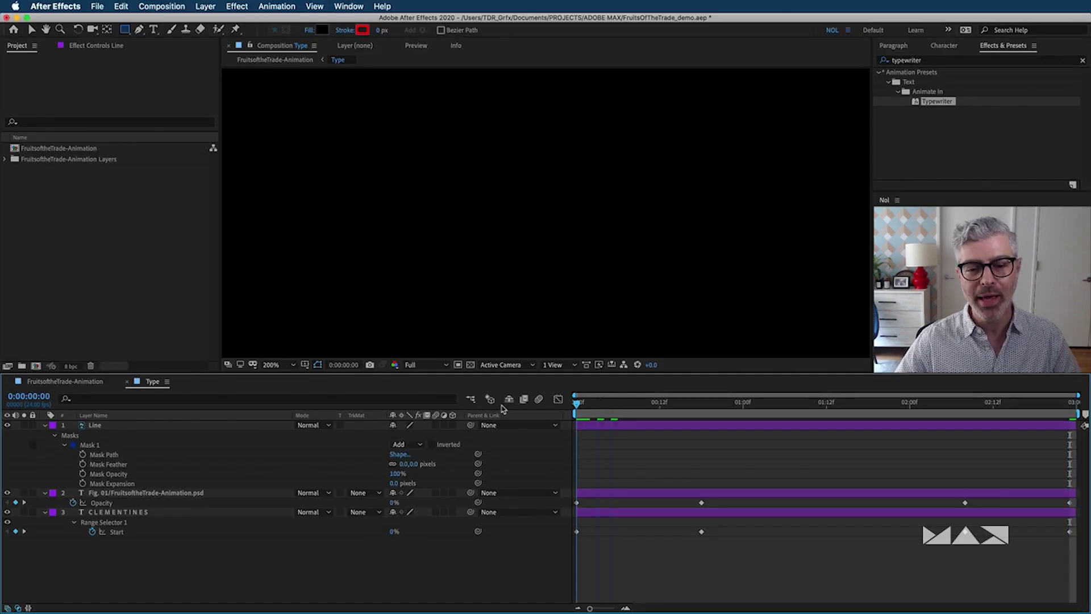
{"action": "key", "text": "Home"}
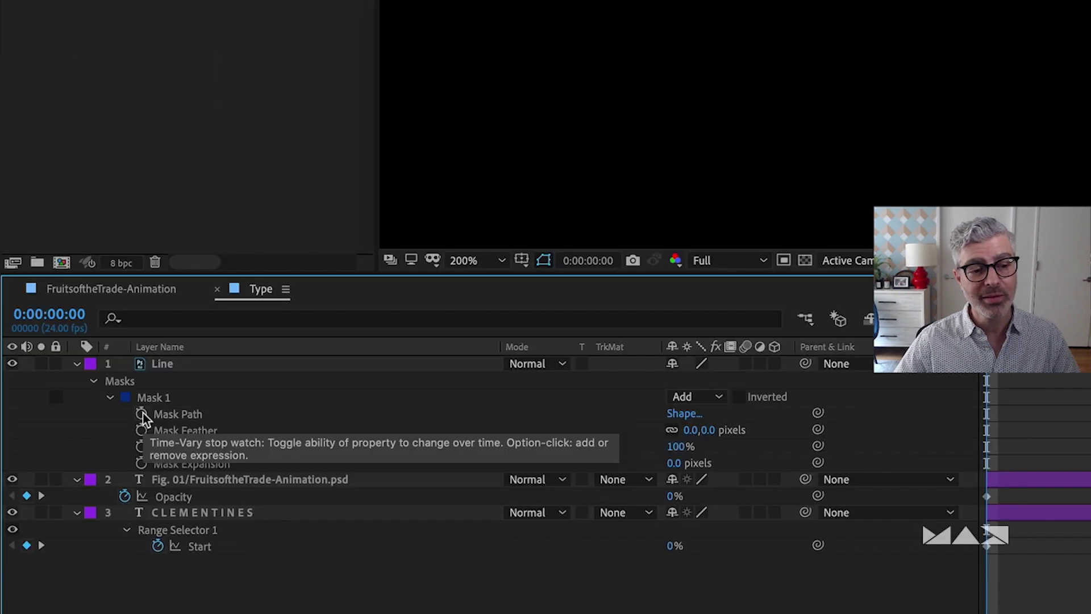
{"action": "left_click", "coordinate": [83, 454]}
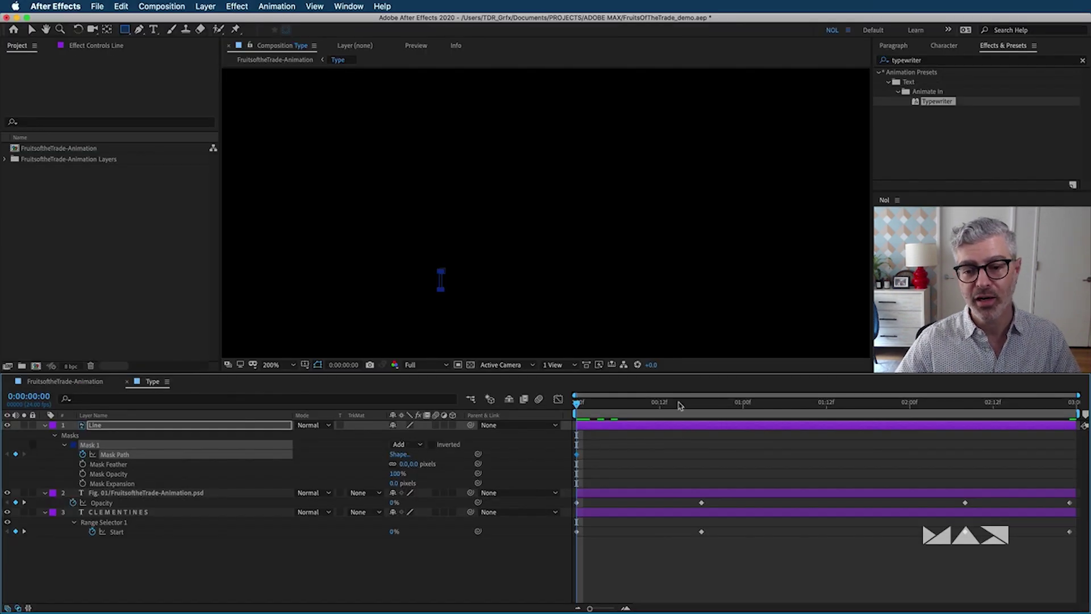
At 0:00:00:18, stretch the Line layer's mask horizontally past the line's far end to uncover its full length.
{"action": "mouse_move", "coordinate": [680, 403]}
{"action": "left_mouse_down"}
{"action": "mouse_move", "coordinate": [714, 403]}
{"action": "mouse_move", "coordinate": [701, 405]}
{"action": "left_mouse_up"}
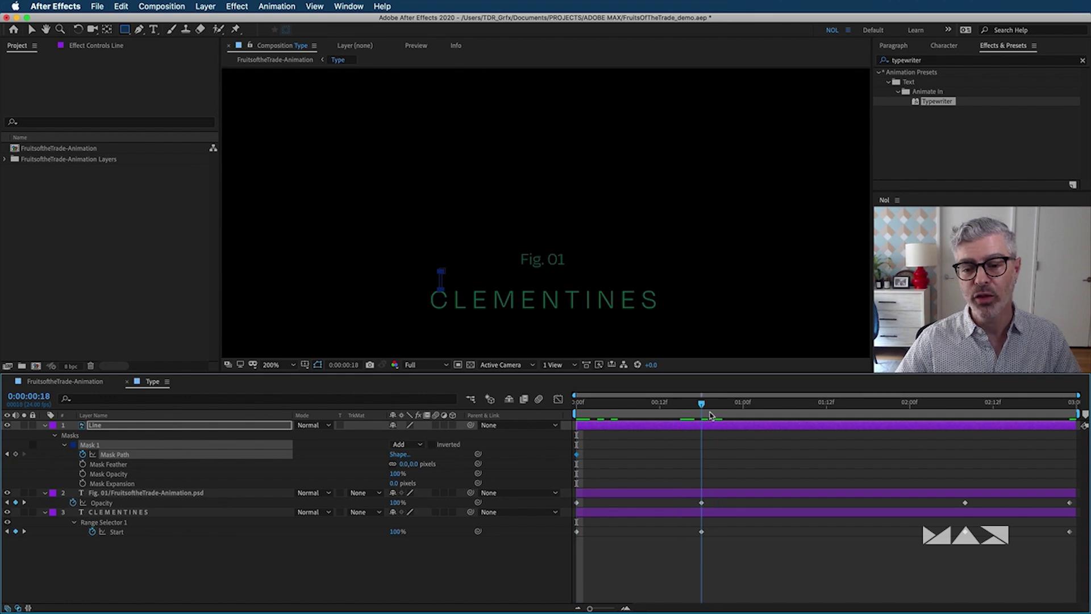
{"action": "key", "text": "v"}
{"action": "scroll", "coordinate": [449, 288], "scroll_direction": "up", "scroll_amount": 2}
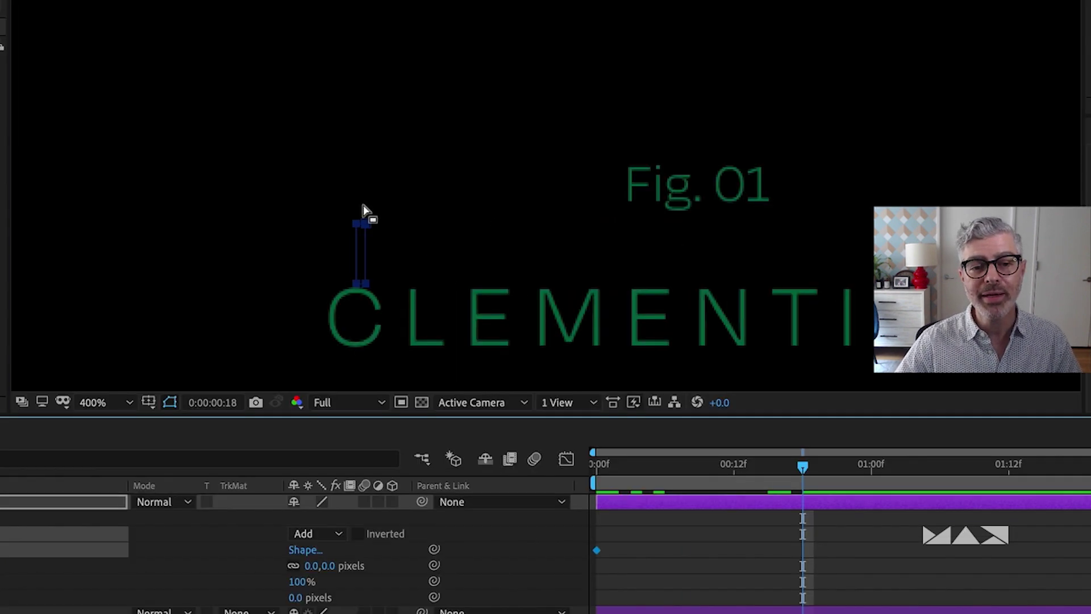
{"action": "left_click_drag", "start_coordinate": [433, 245], "coordinate": [460, 323]}
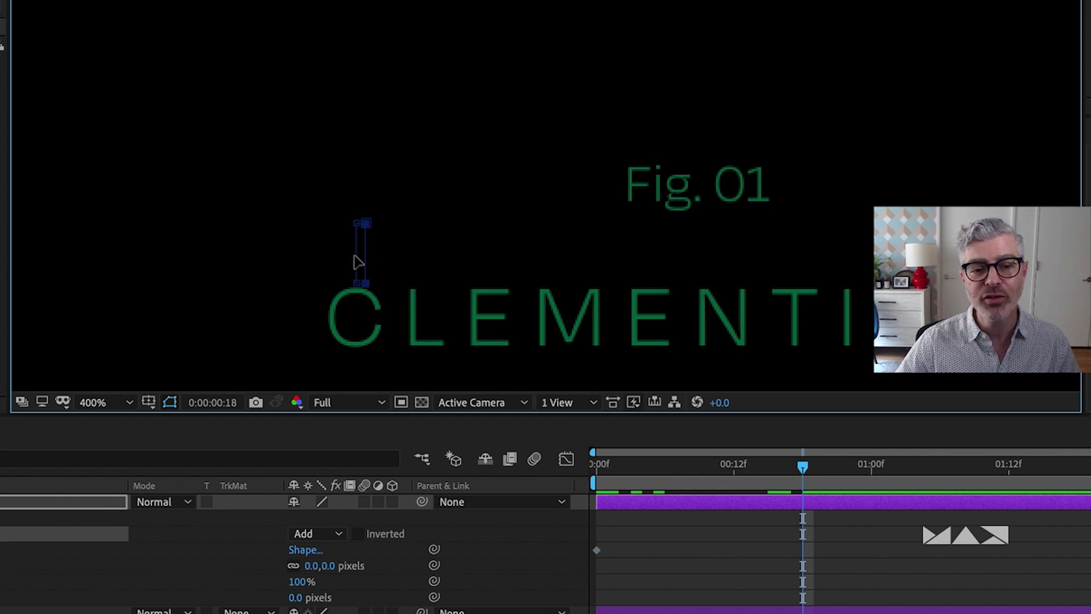
{"action": "left_click_drag", "start_coordinate": [367, 258], "coordinate": [875, 259]}
{"action": "left_click_drag", "start_coordinate": [1015, 306], "coordinate": [694, 316]}
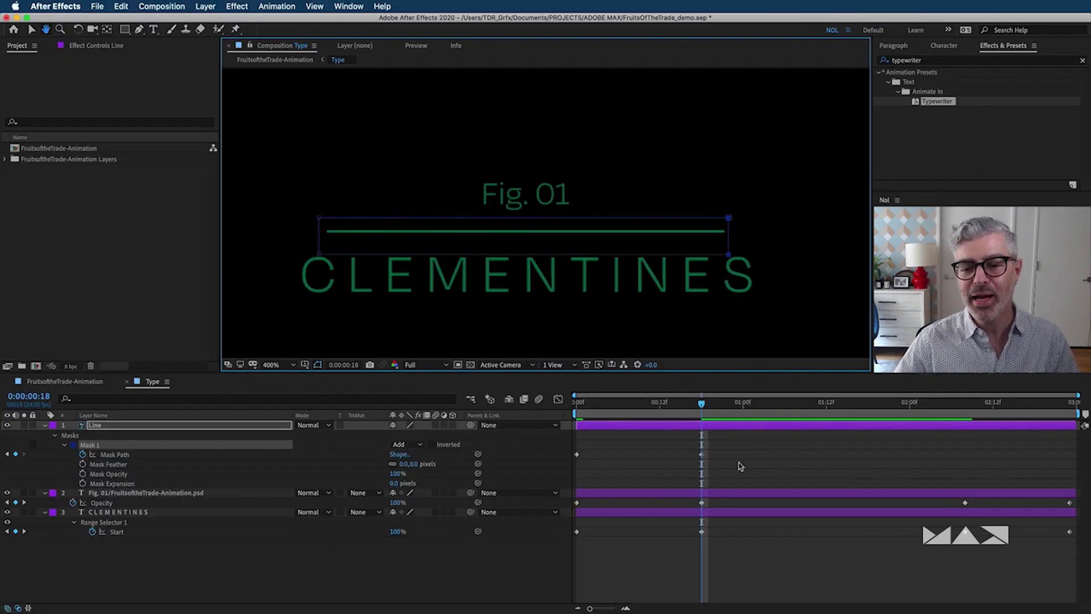
Copy the Line's Mask Path keyframes in reverse order, placing the full-width shape at 0:00:02:08 and the narrow shape at 0:00:02:23.
{"action": "left_click_drag", "start_coordinate": [803, 465], "coordinate": [687, 460]}
{"action": "left_click_drag", "start_coordinate": [632, 401], "coordinate": [965, 443]}
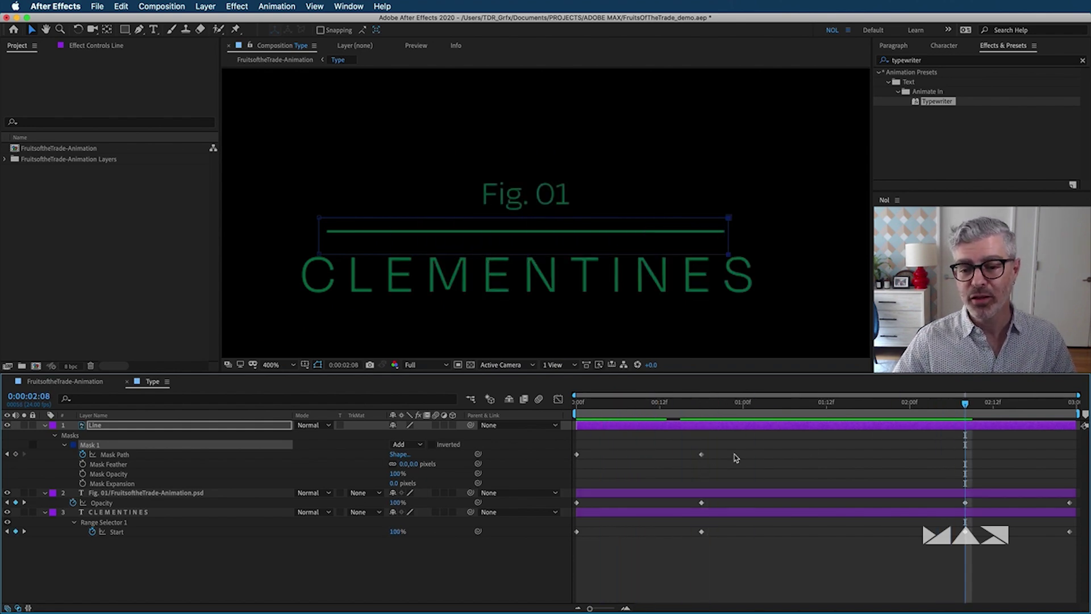
{"action": "left_click", "coordinate": [701, 454]}
{"action": "key", "text": "ctrl+c"}
{"action": "key", "text": "ctrl+v"}
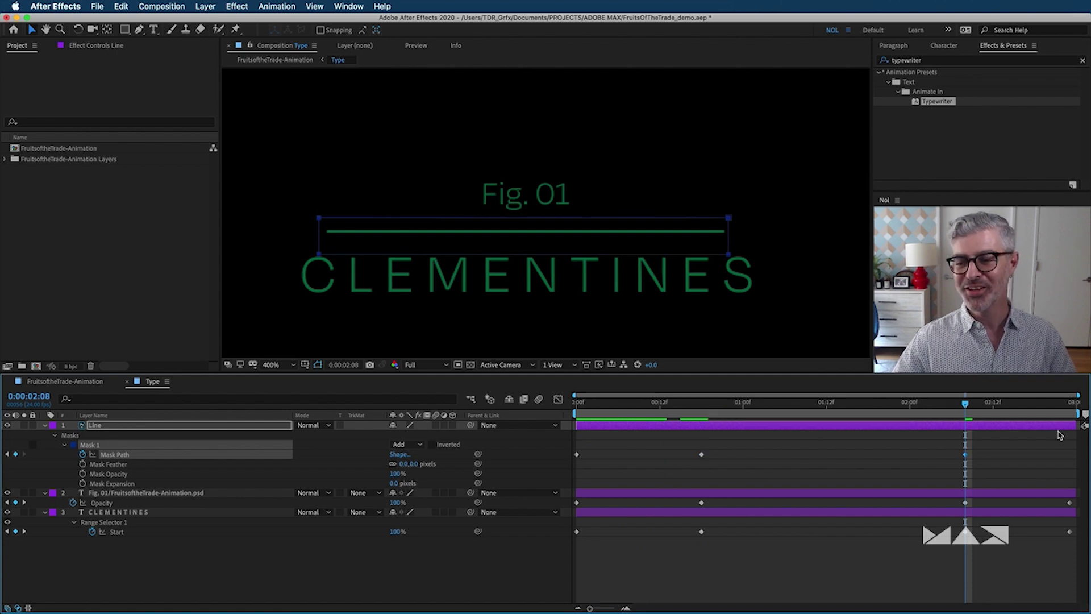
{"action": "key", "text": "space"}
{"action": "left_click_drag", "start_coordinate": [625, 445], "coordinate": [574, 473]}
{"action": "key", "text": "ctrl+c"}
{"action": "key", "text": "ctrl+v"}
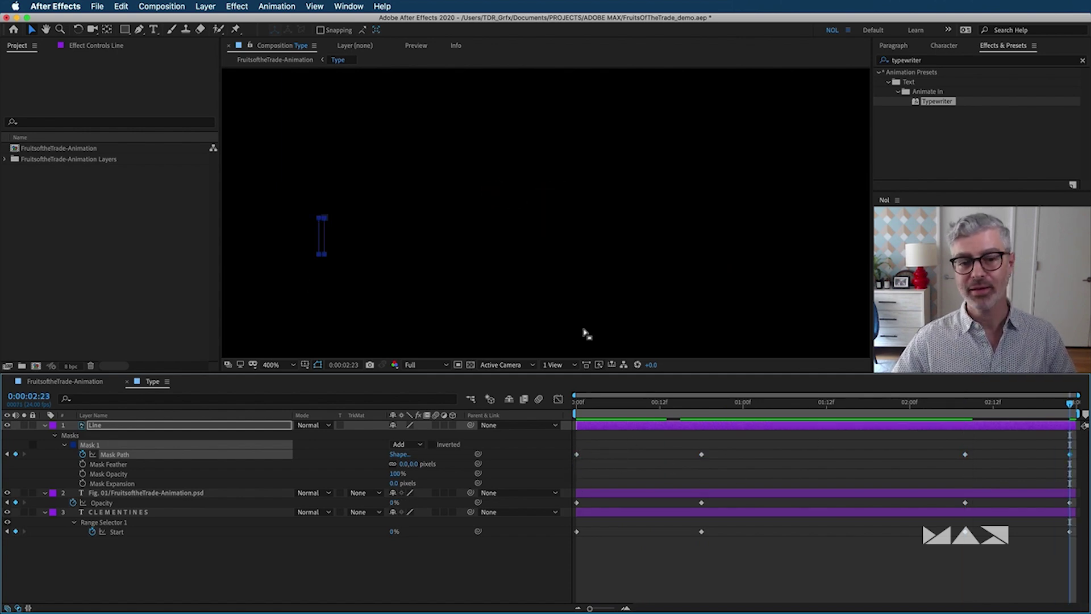
Close the Type composition and preview the text and line animation in FruitsoftheTrade-Animation.
{"action": "left_click", "coordinate": [127, 382]}
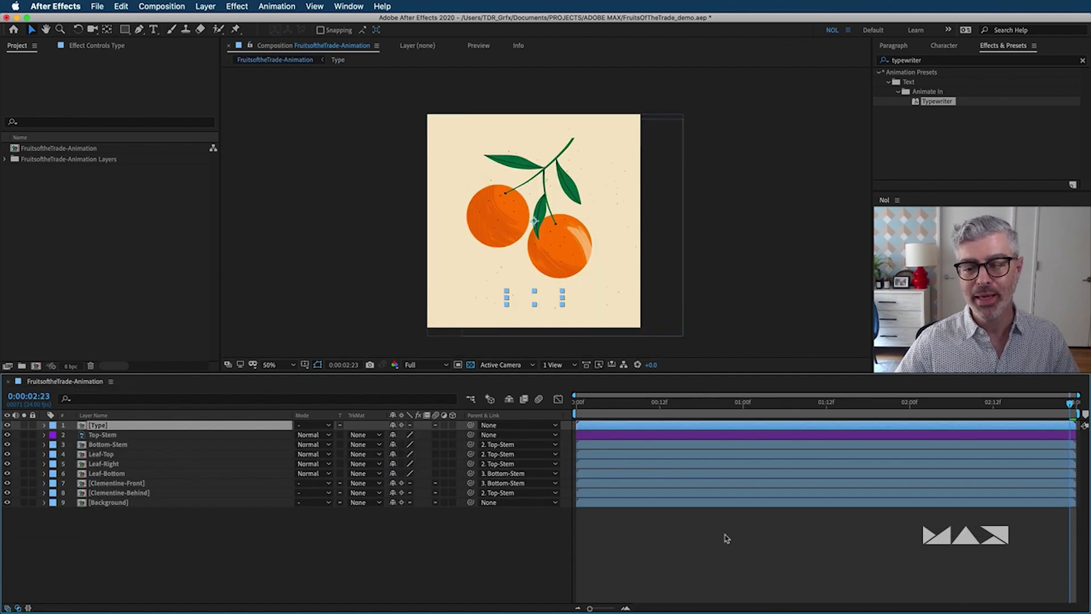
{"action": "left_click", "coordinate": [721, 555]}
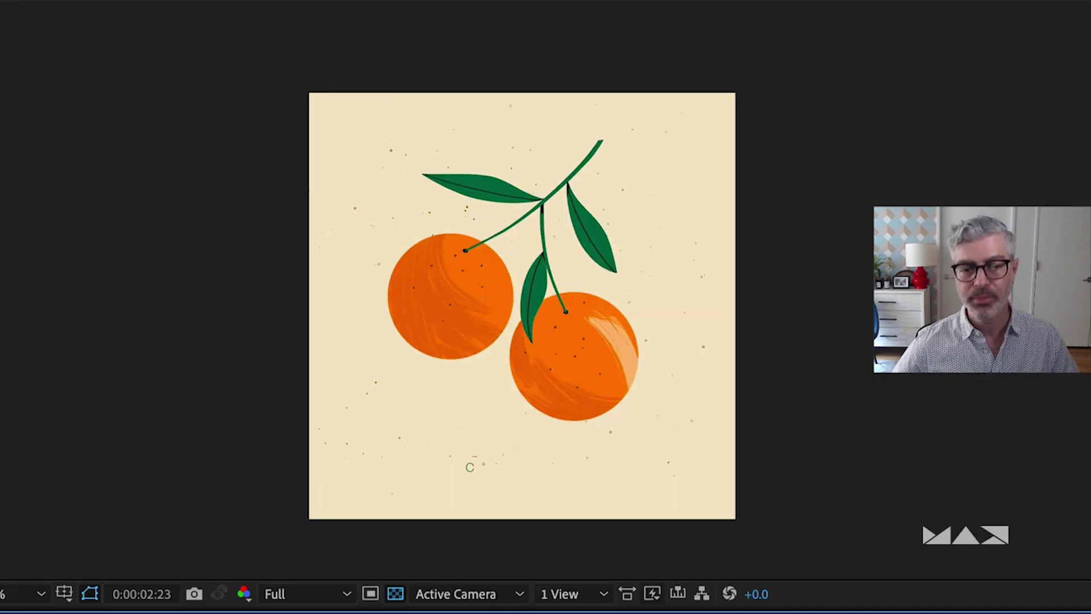
{"action": "key", "text": "space"}
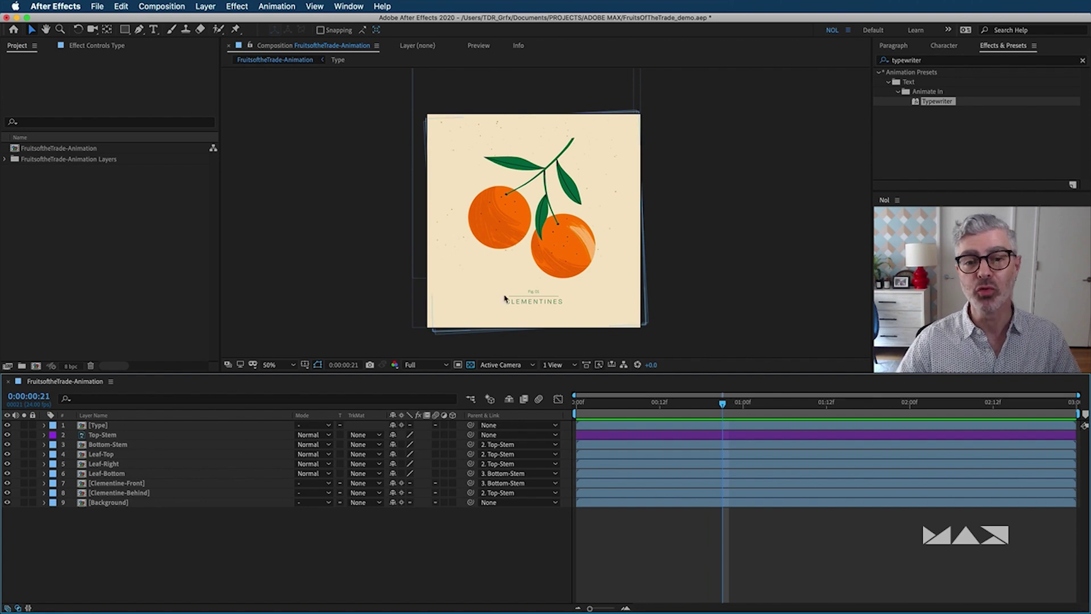
In the Background precomposition, keyframe Scatter-Dots' Position at 736, 740 on frame 0:00:00:00 and at 920, 720 on 0:00:00:10.
{"action": "left_click", "coordinate": [108, 502]}
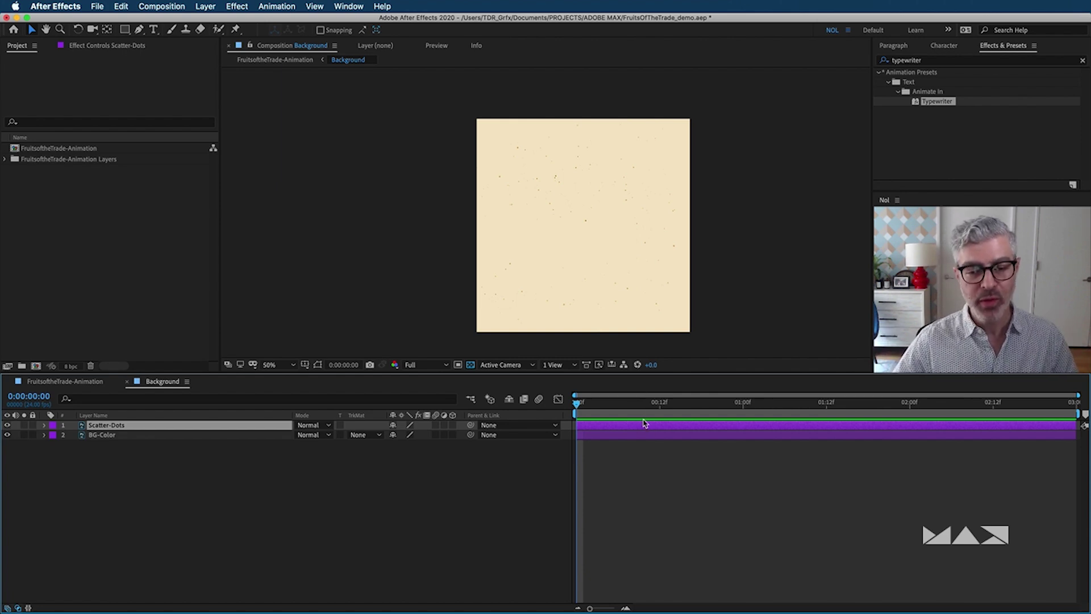
{"action": "key", "text": "p"}
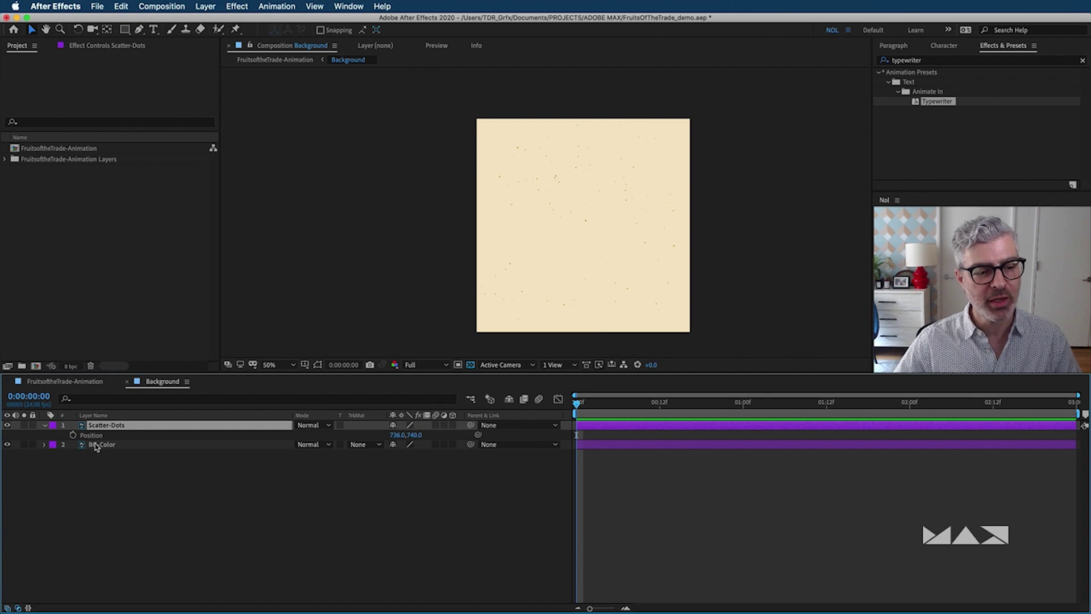
{"action": "left_click", "coordinate": [73, 435]}
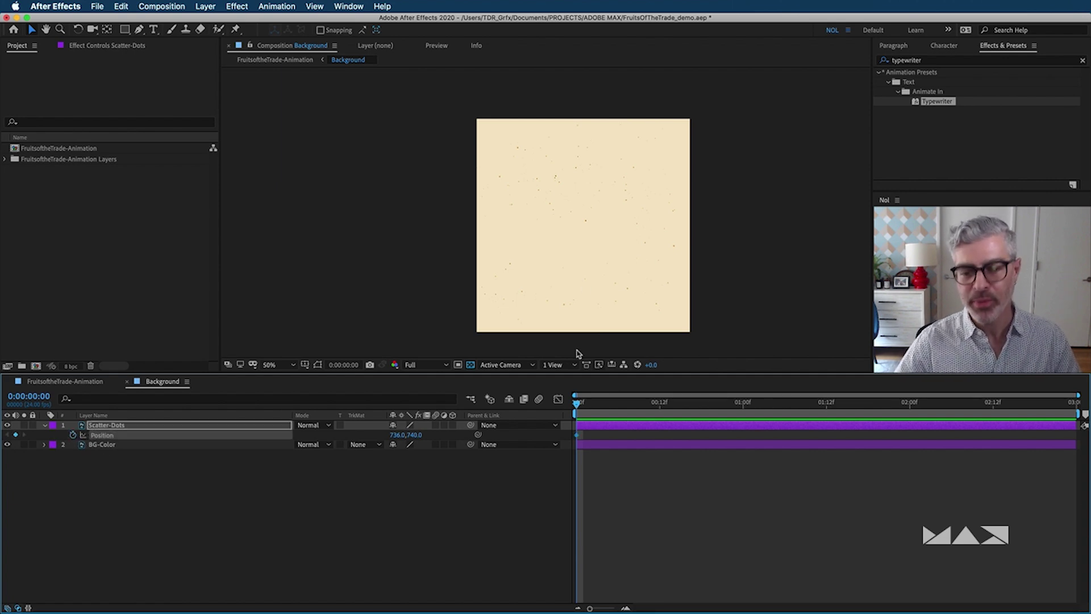
{"action": "key", "text": "shift+Page_Down"}
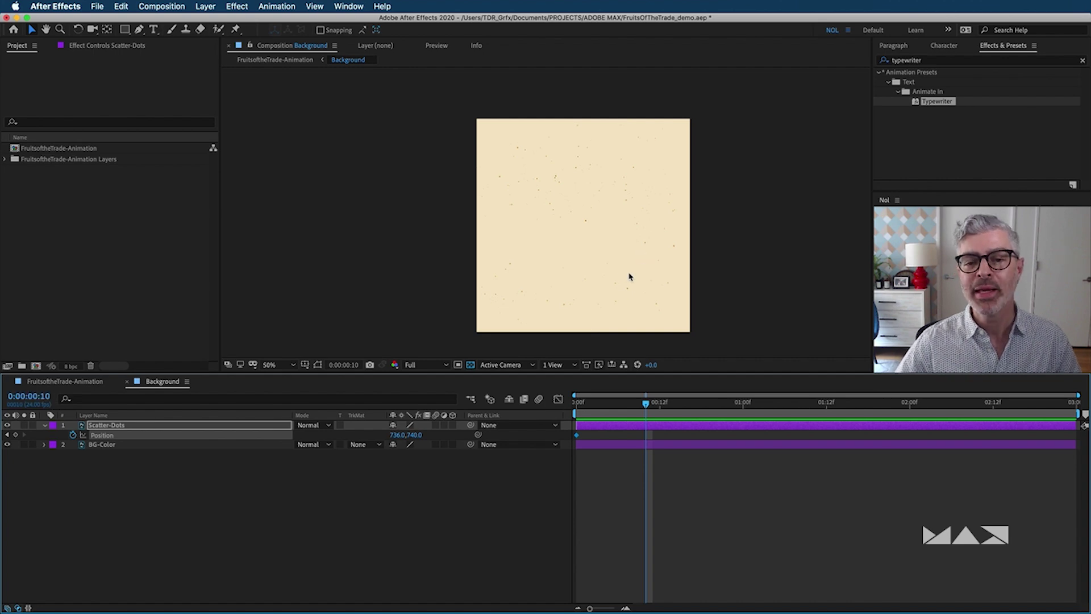
{"action": "left_click_drag", "start_coordinate": [604, 269], "coordinate": [615, 263]}
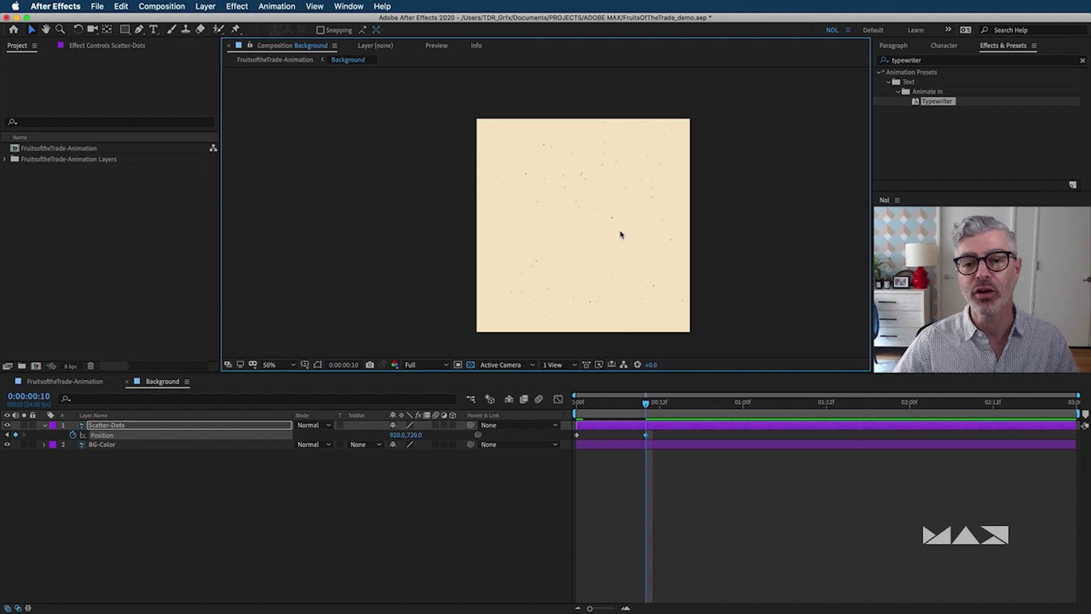
Convert both Scatter-Dots Position keyframes to hold keyframes and scrub through them to check the jump.
{"action": "left_click_drag", "start_coordinate": [658, 399], "coordinate": [619, 415]}
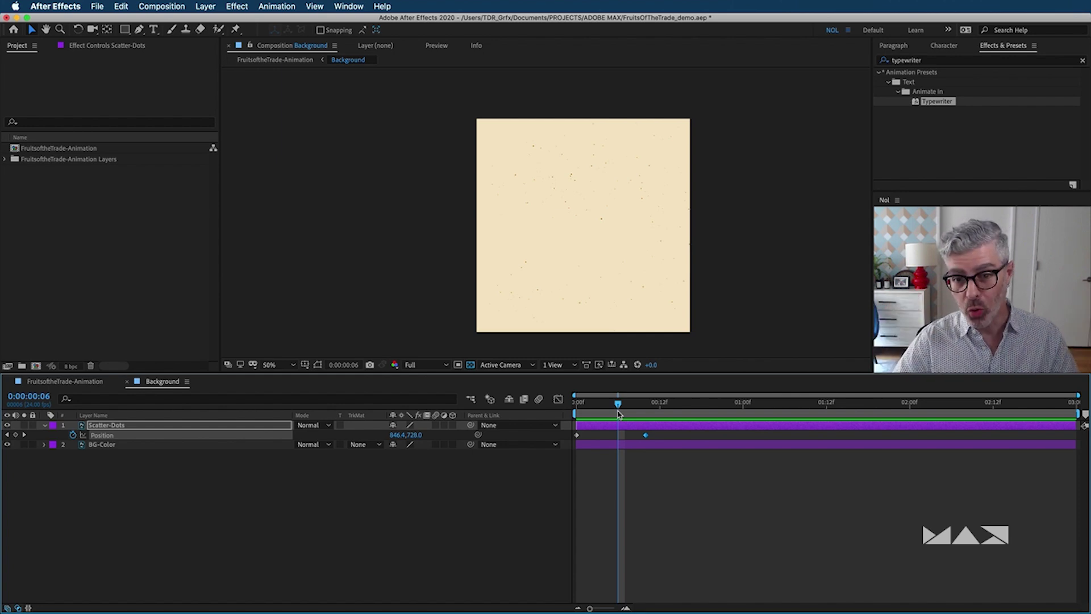
{"action": "left_click_drag", "start_coordinate": [627, 410], "coordinate": [597, 403]}
{"action": "left_click_drag", "start_coordinate": [651, 438], "coordinate": [572, 438]}
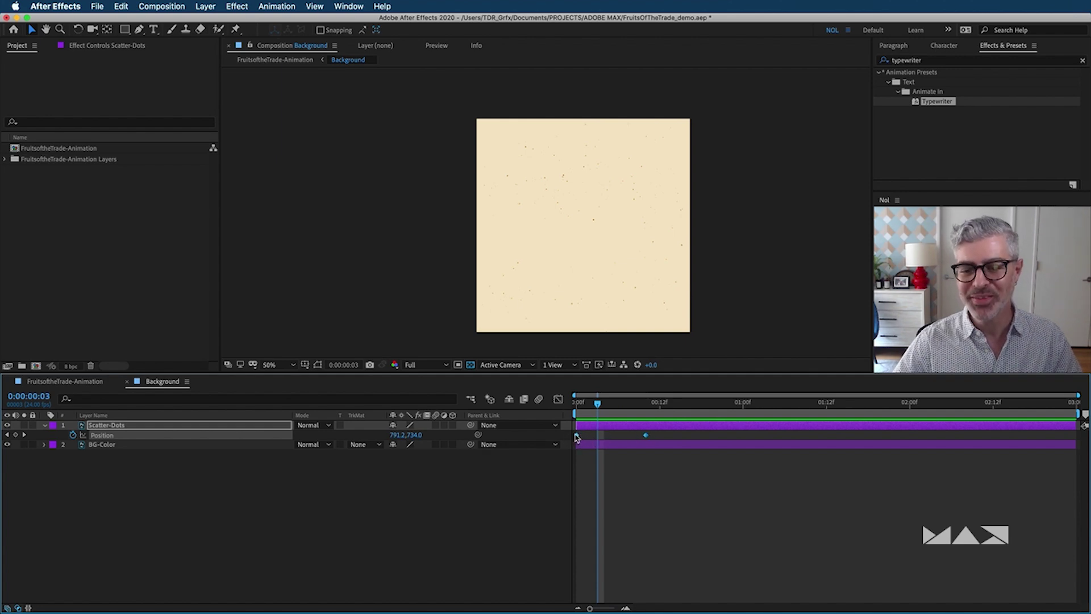
{"action": "right_click", "coordinate": [577, 436]}
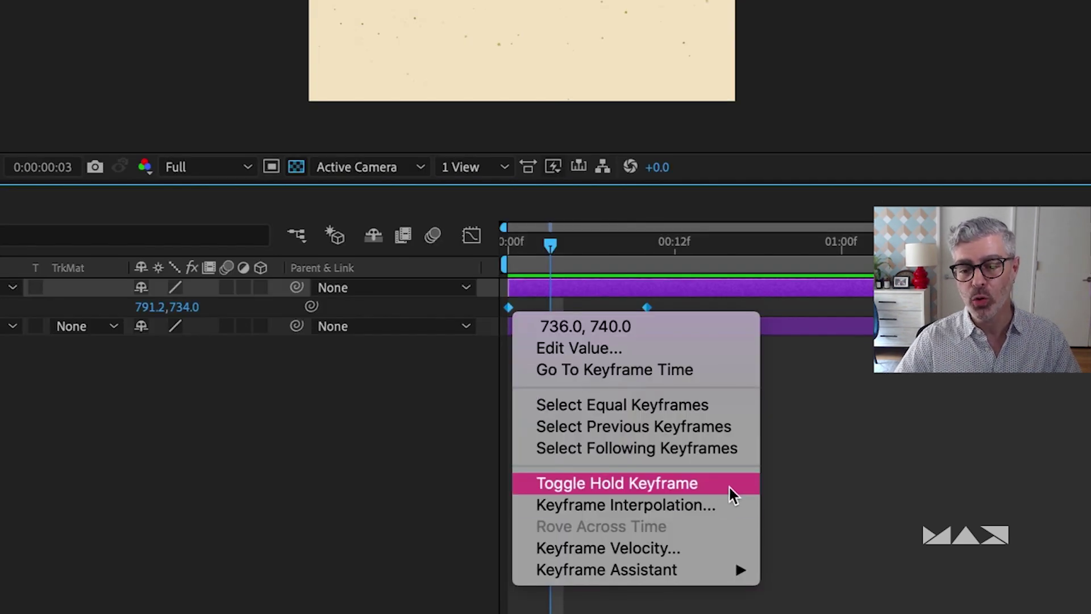
{"action": "left_click", "coordinate": [730, 487]}
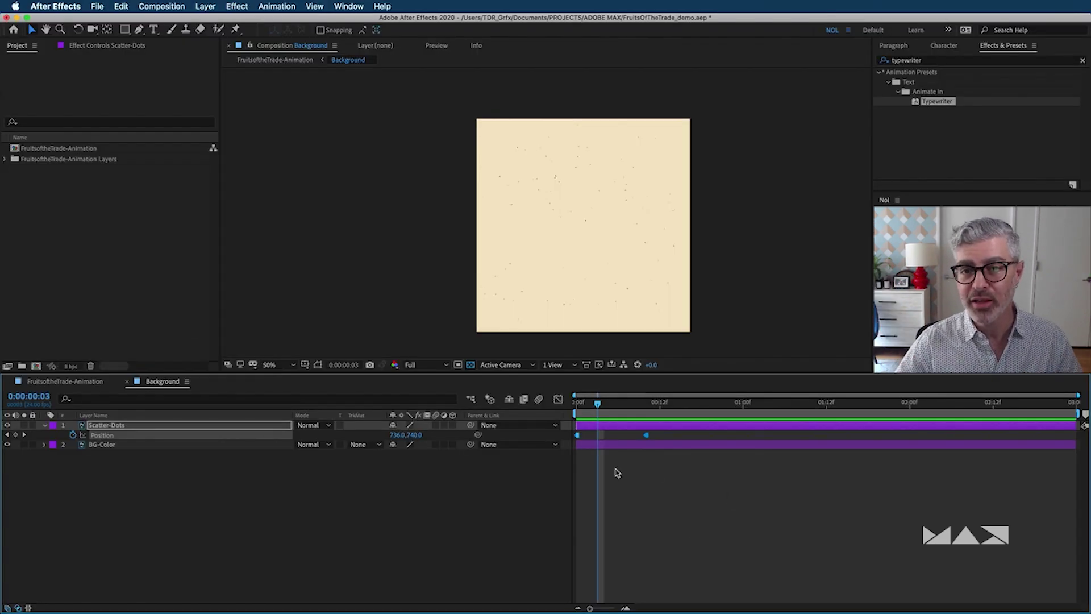
{"action": "left_click_drag", "start_coordinate": [598, 403], "coordinate": [620, 409]}
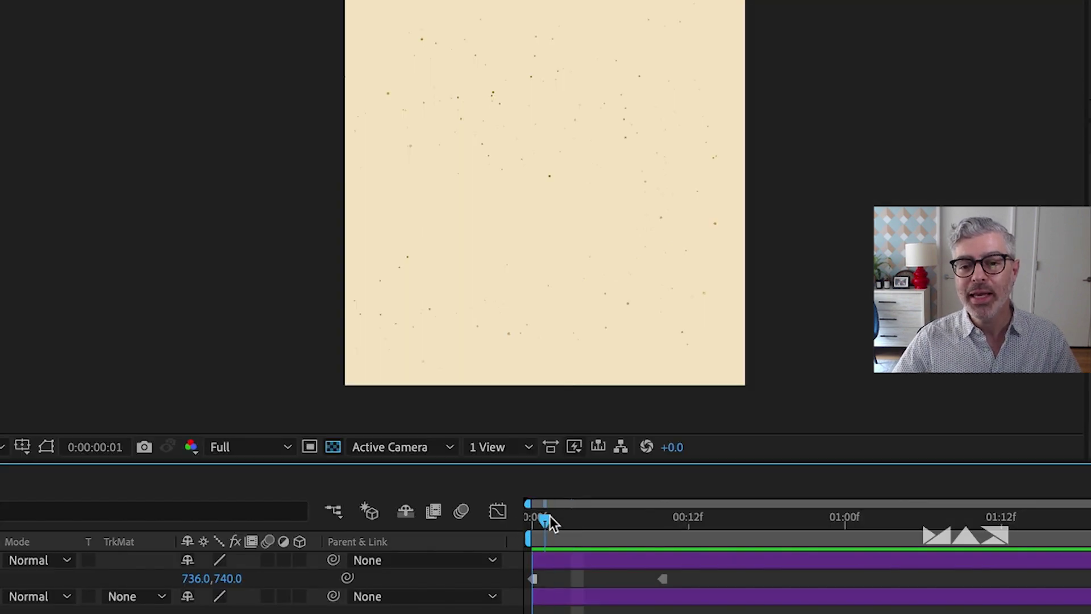
{"action": "left_click_drag", "start_coordinate": [615, 520], "coordinate": [664, 526]}
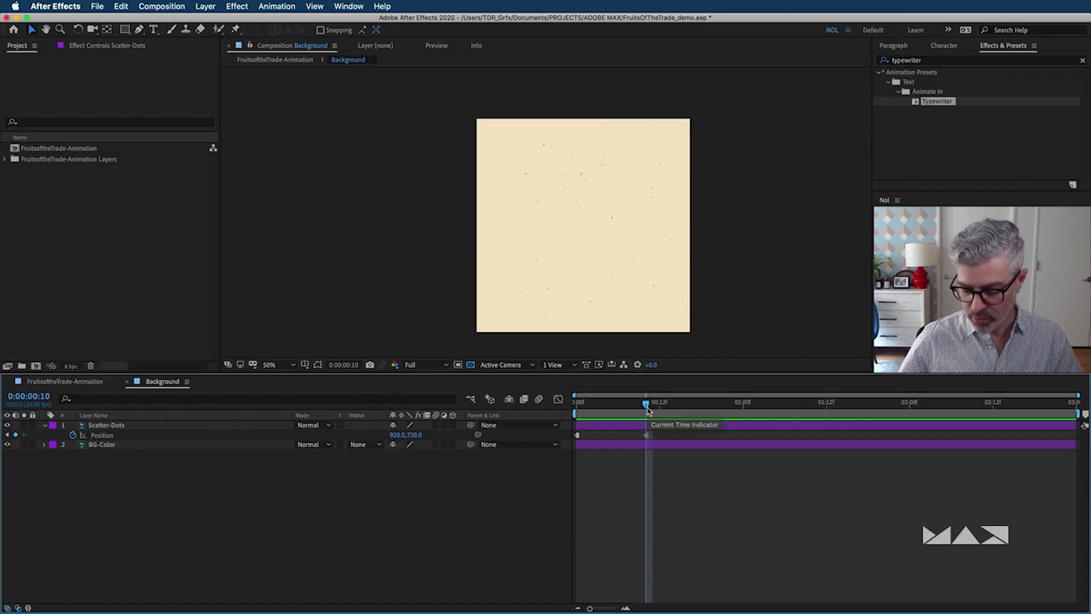
Shift Scatter-Dots to a different position every 10 frames from 0:00:00:20, ending with a keyframe at 860, 932 on 0:00:02:12.
{"action": "key", "text": "space"}
{"action": "left_click_drag", "start_coordinate": [595, 162], "coordinate": [654, 169]}
{"action": "key", "text": "space"}
{"action": "key", "text": "space"}
{"action": "left_click_drag", "start_coordinate": [626, 184], "coordinate": [570, 208]}
{"action": "key", "text": "space"}
{"action": "key", "text": "space"}
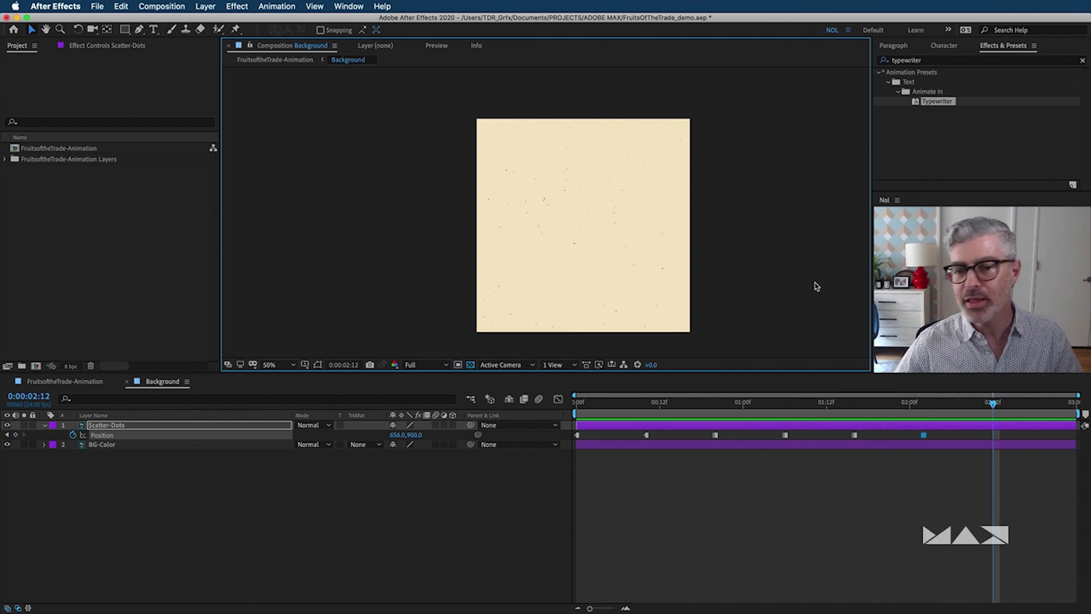
{"action": "left_click_drag", "start_coordinate": [661, 223], "coordinate": [719, 231]}
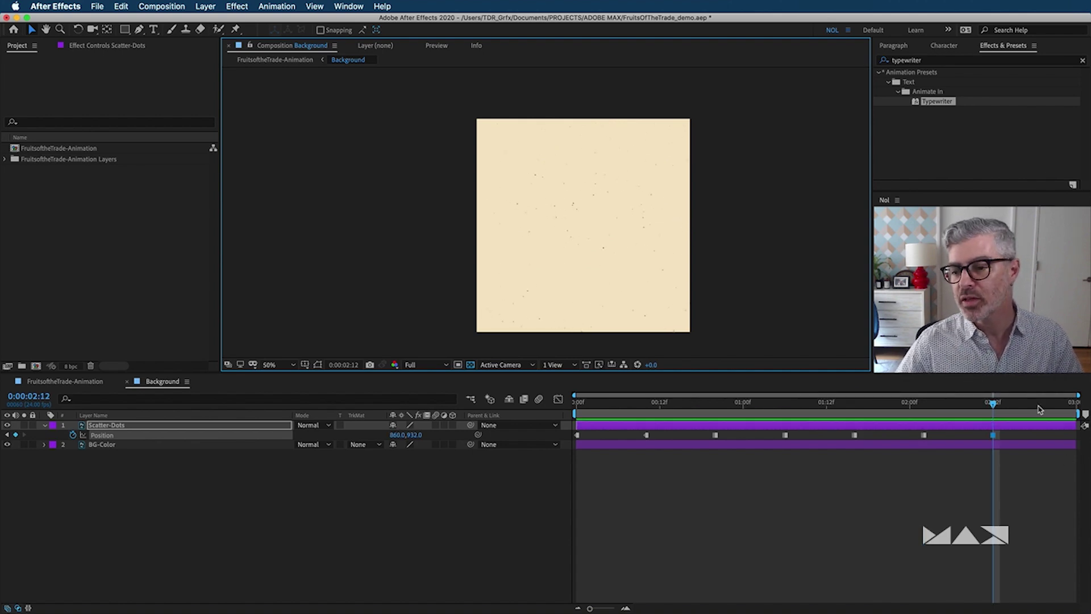
{"action": "key", "text": "space"}
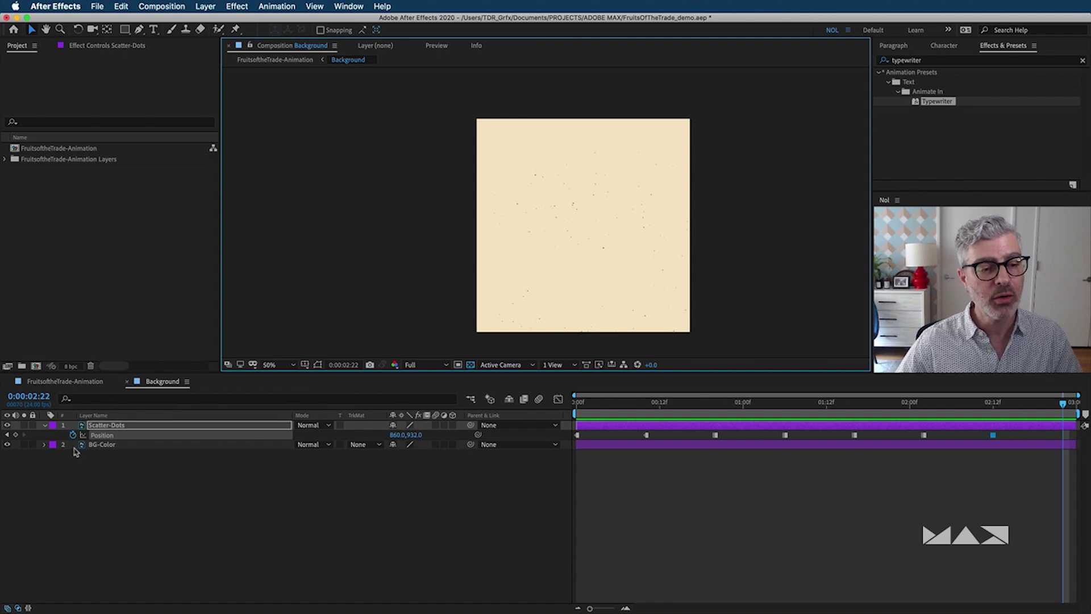
Preview the jumping background dots in the FruitsoftheTrade-Animation composition.
{"action": "left_click", "coordinate": [47, 381]}
{"action": "left_click", "coordinate": [672, 551]}
{"action": "key", "text": "space"}
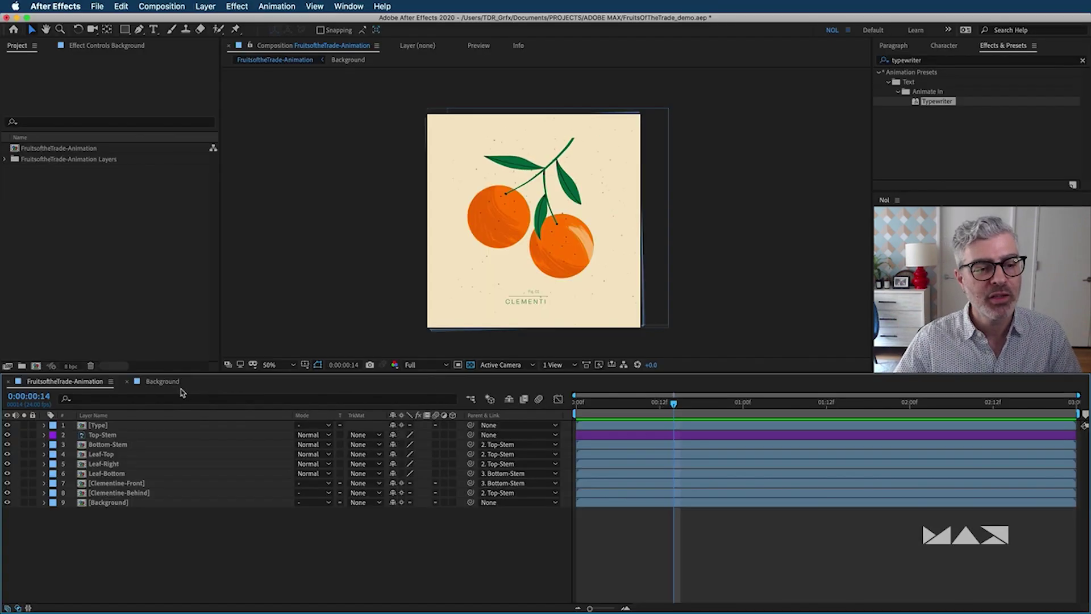
Set the Scatter-Dots layer's Opacity to 50% in the Background precomposition.
{"action": "left_click", "coordinate": [170, 385]}
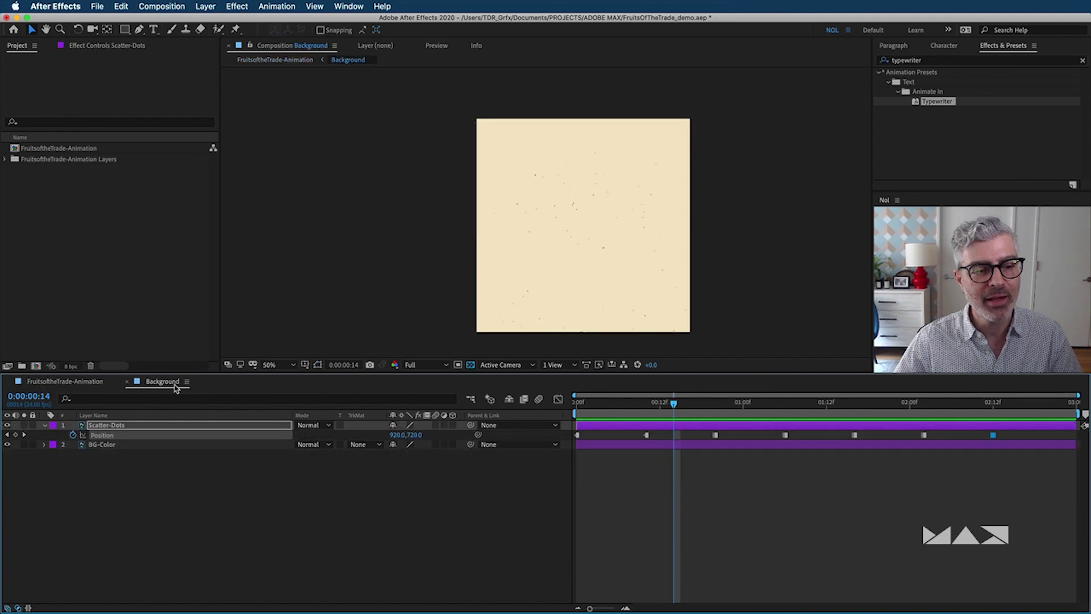
{"action": "left_click", "coordinate": [99, 427]}
{"action": "key", "text": "t"}
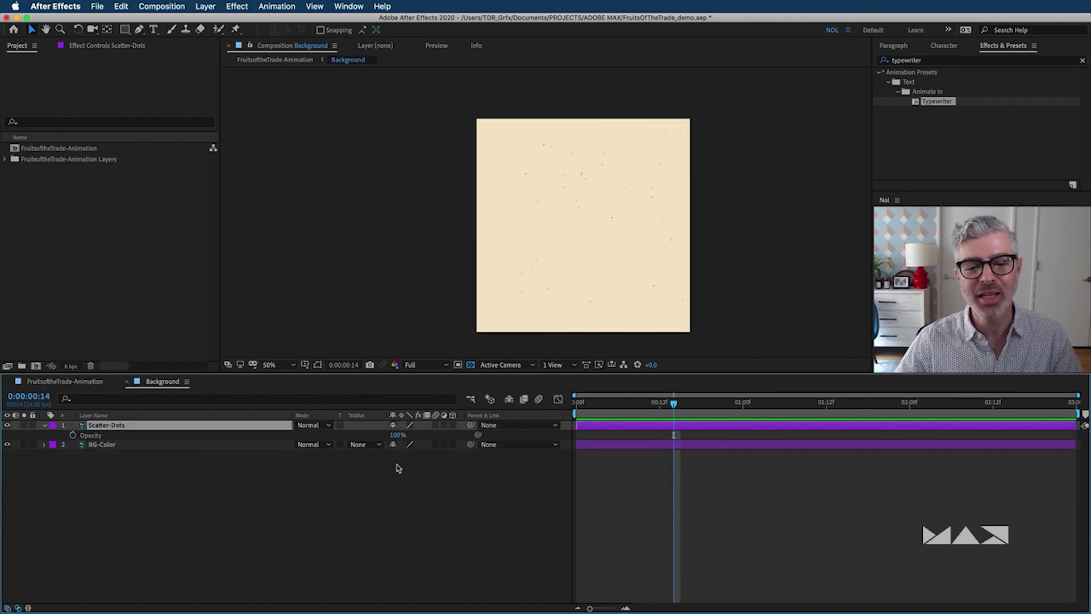
{"action": "left_click", "coordinate": [397, 435]}
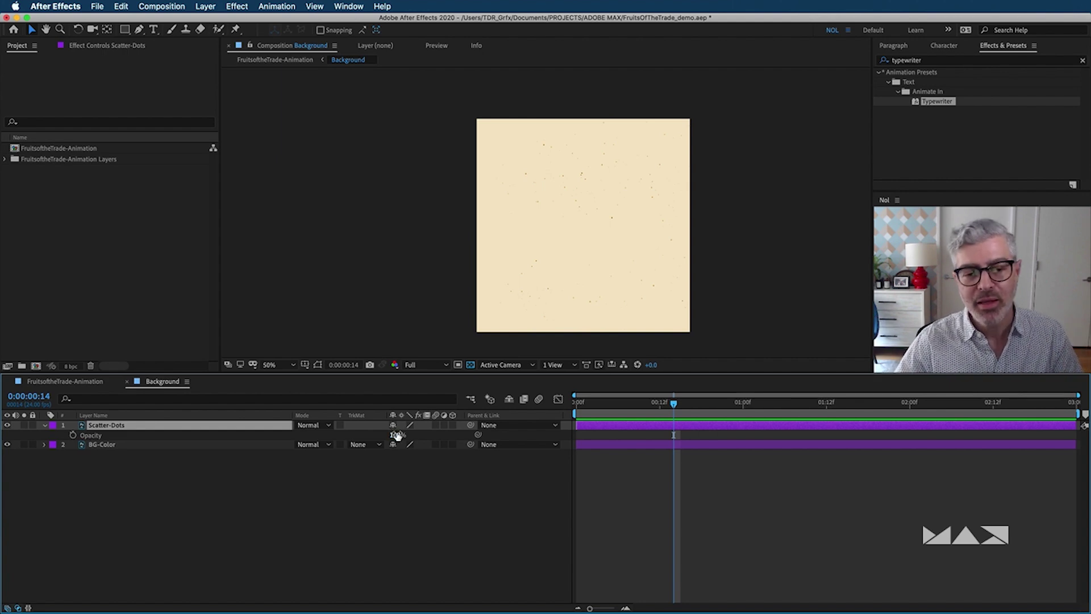
{"action": "type", "text": "50"}
{"action": "key", "text": "Return"}
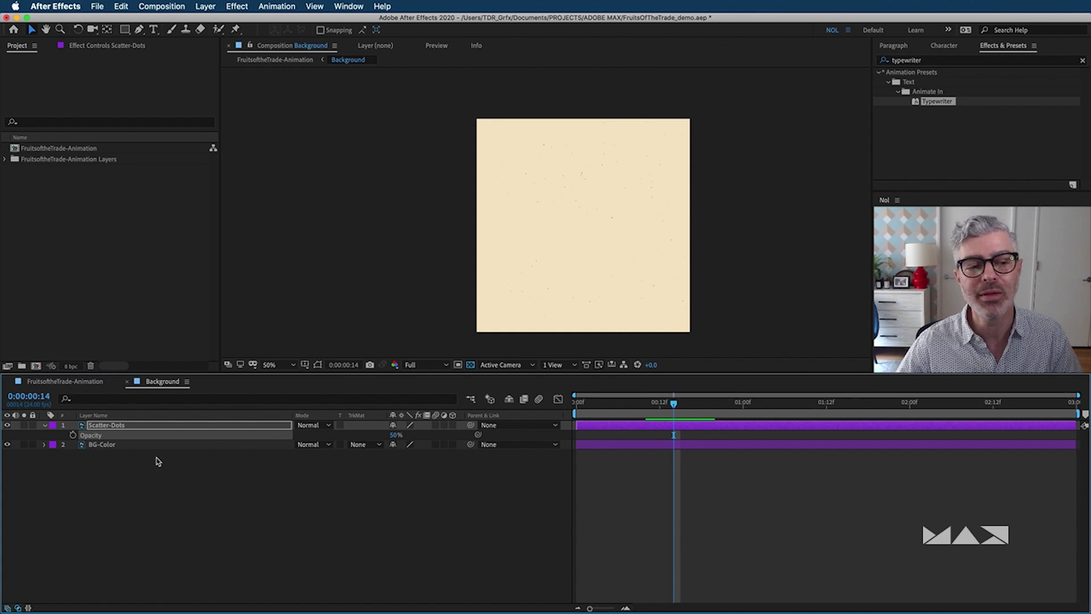
Return to FruitsoftheTrade-Animation and preview the full animation with the softened dots.
{"action": "left_click", "coordinate": [82, 384]}
{"action": "key", "text": "space"}
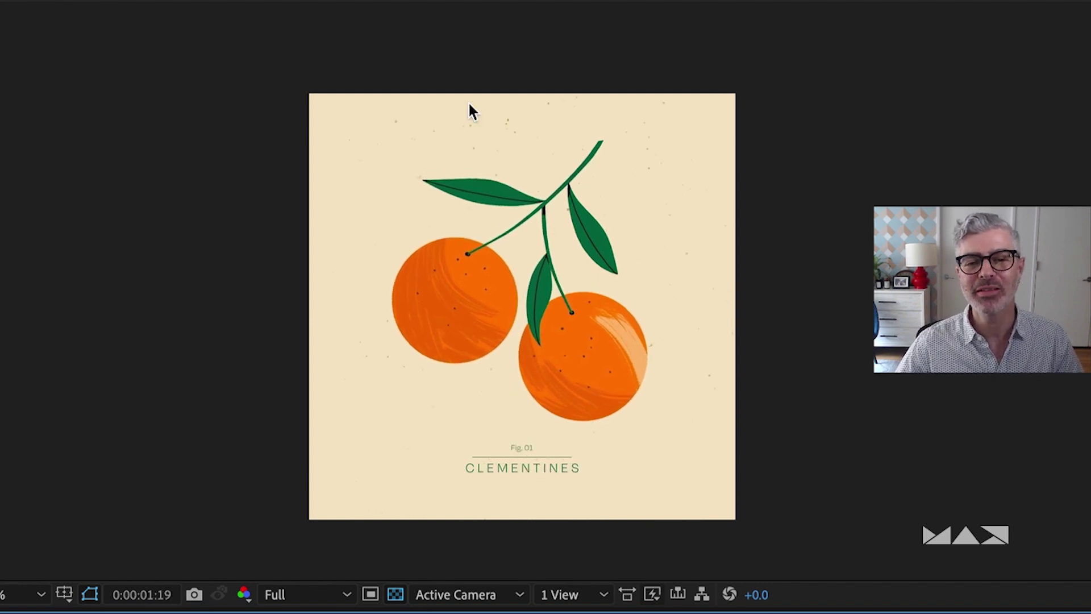
{"action": "key", "text": "space"}
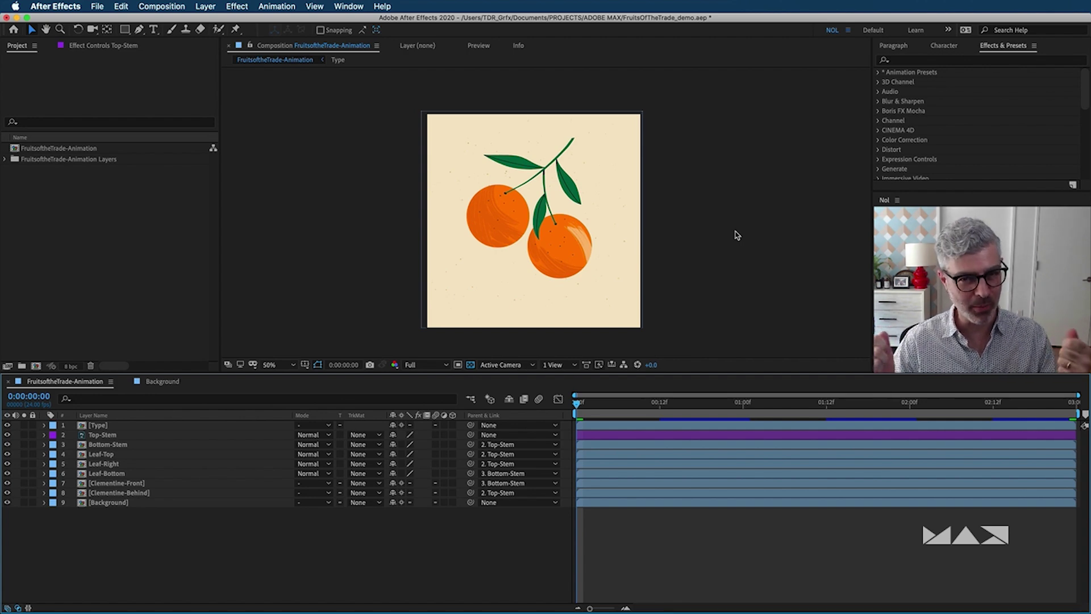
Stagger the layers' middle Rotation keyframes by a few frames, moving the stems and Leaf-Top earlier and Leaf-Bottom and the clementines later.
{"action": "left_click", "coordinate": [104, 434]}
{"action": "left_click", "coordinate": [118, 493], "text": "shift"}
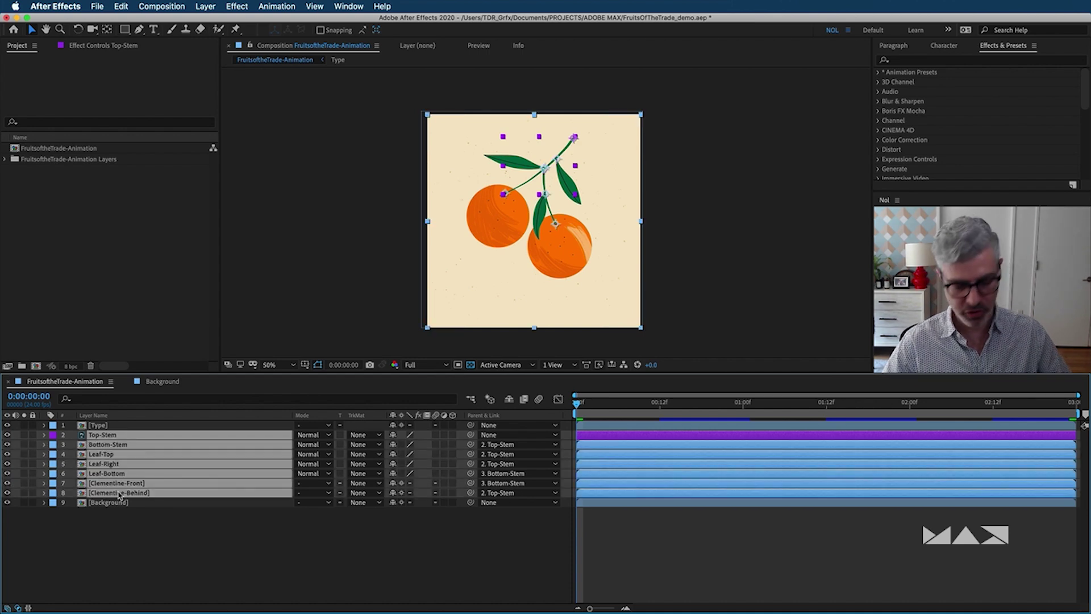
{"action": "key", "text": "r"}
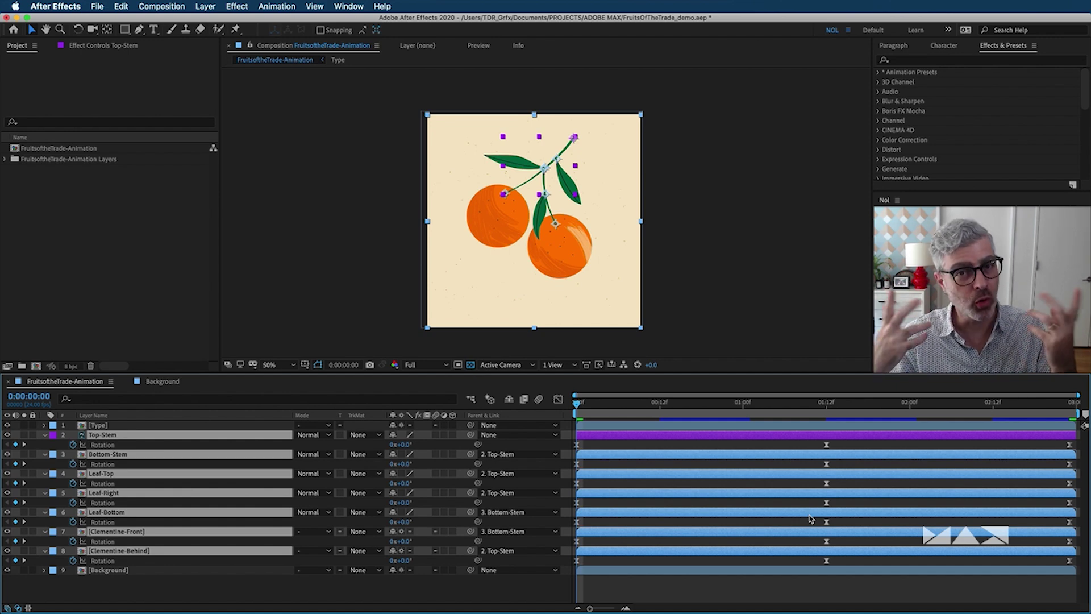
{"action": "left_click", "coordinate": [849, 444]}
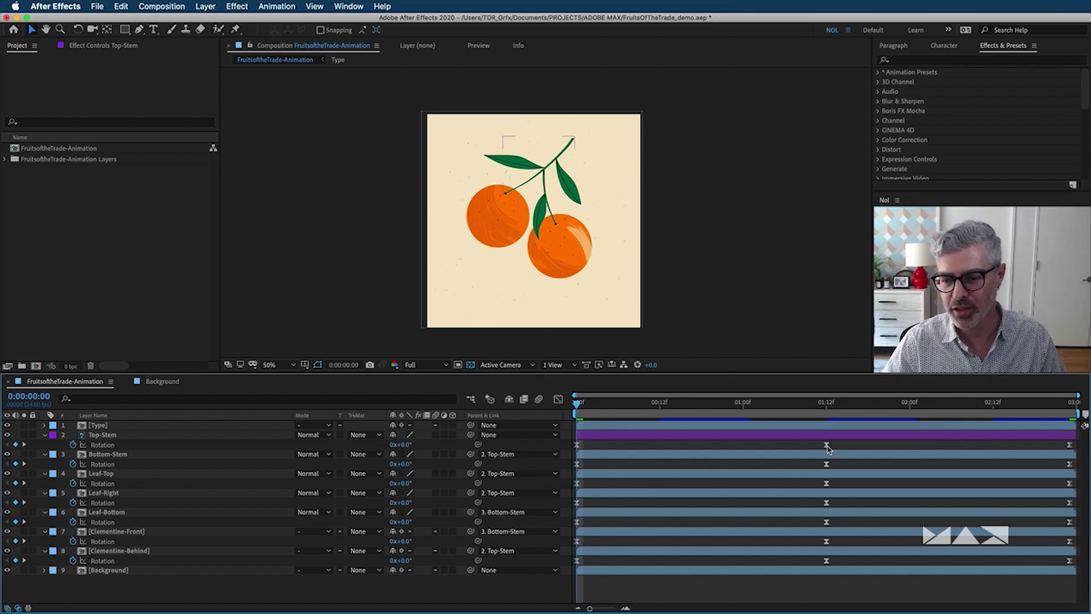
{"action": "left_click_drag", "start_coordinate": [824, 445], "coordinate": [819, 484]}
{"action": "left_click_drag", "start_coordinate": [827, 521], "coordinate": [840, 522]}
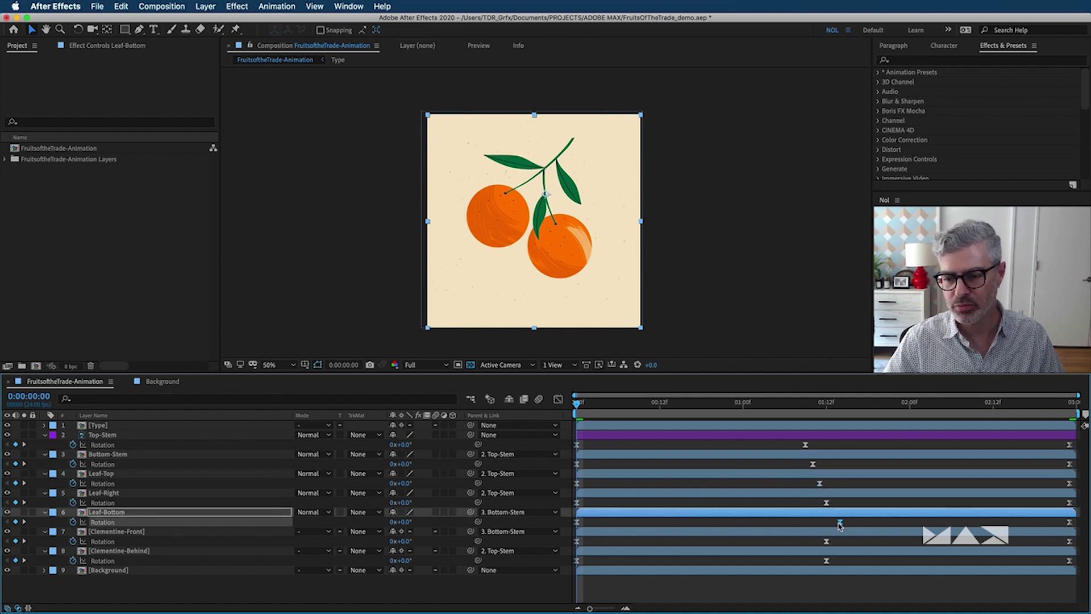
{"action": "left_click_drag", "start_coordinate": [827, 541], "coordinate": [841, 563]}
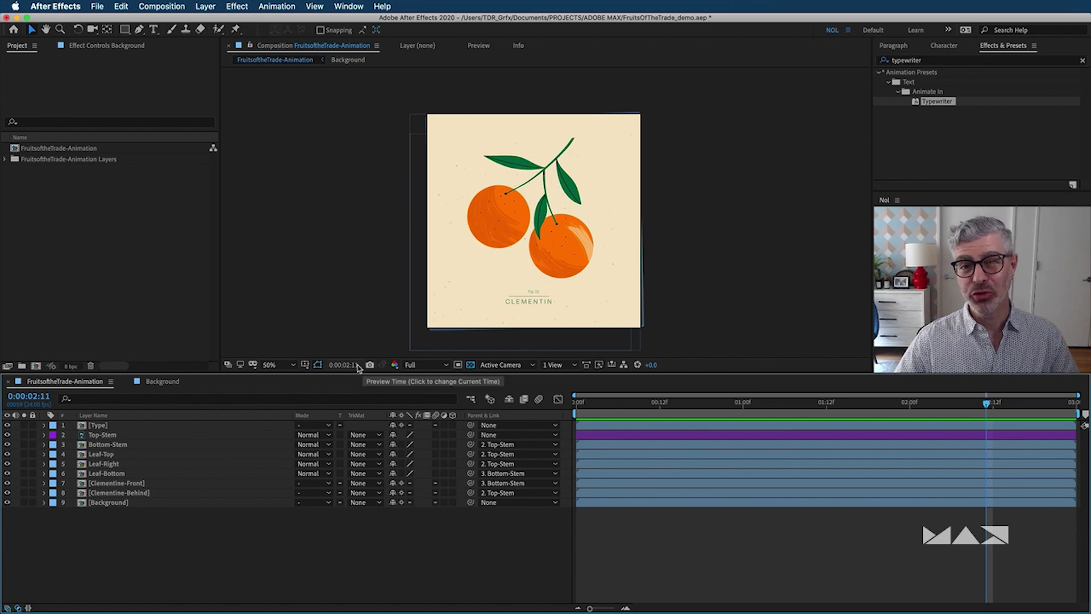
Send the FruitsoftheTrade-Animation composition to the Adobe Media Encoder queue and review the export formats, keeping Animated GIF.
{"action": "left_click", "coordinate": [166, 6]}
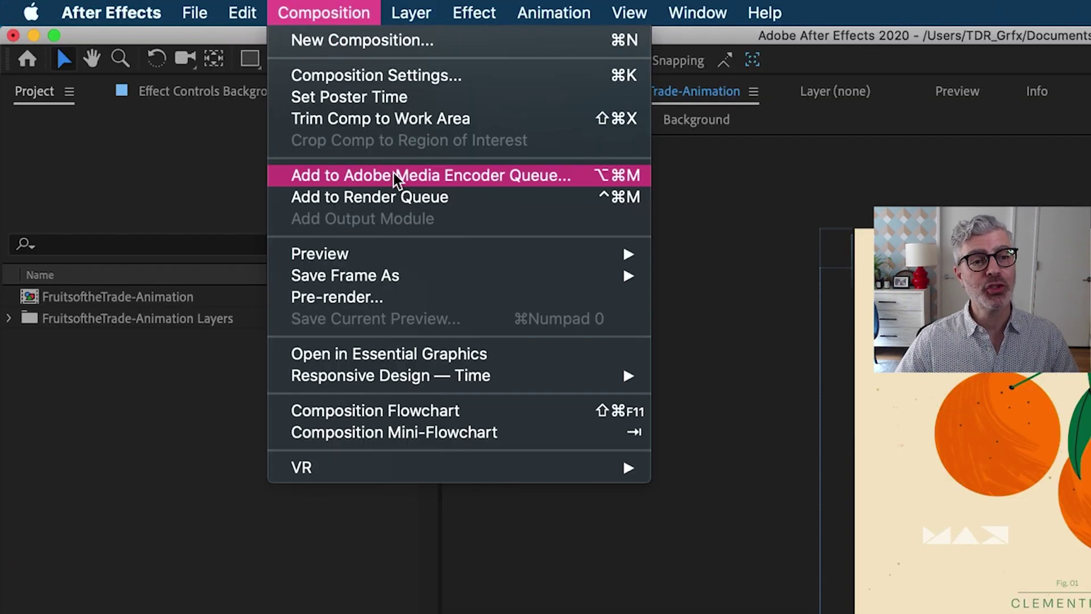
{"action": "left_click", "coordinate": [579, 173]}
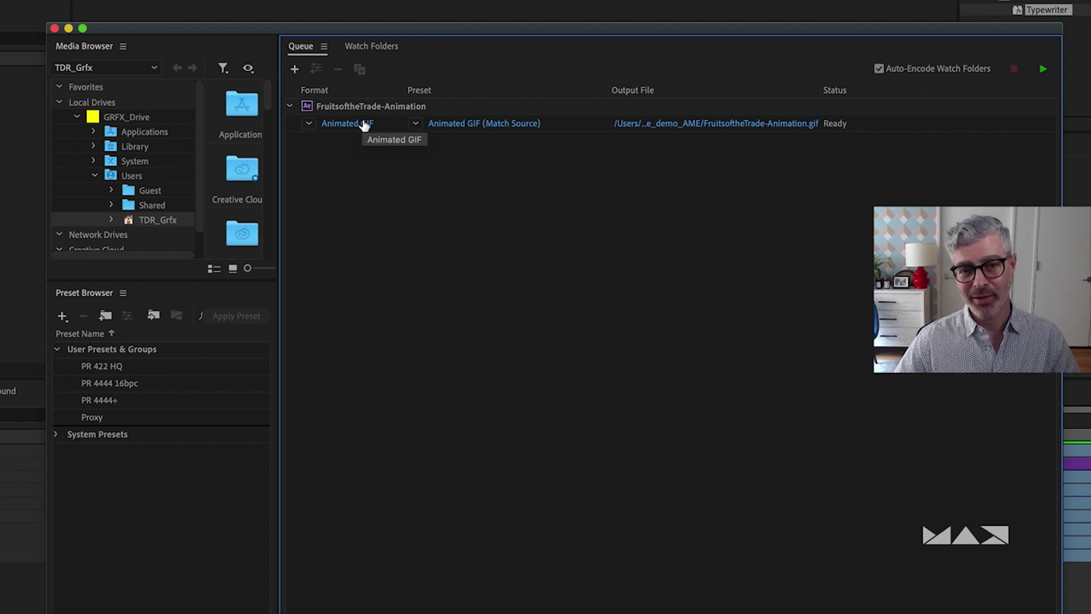
{"action": "left_click", "coordinate": [308, 125]}
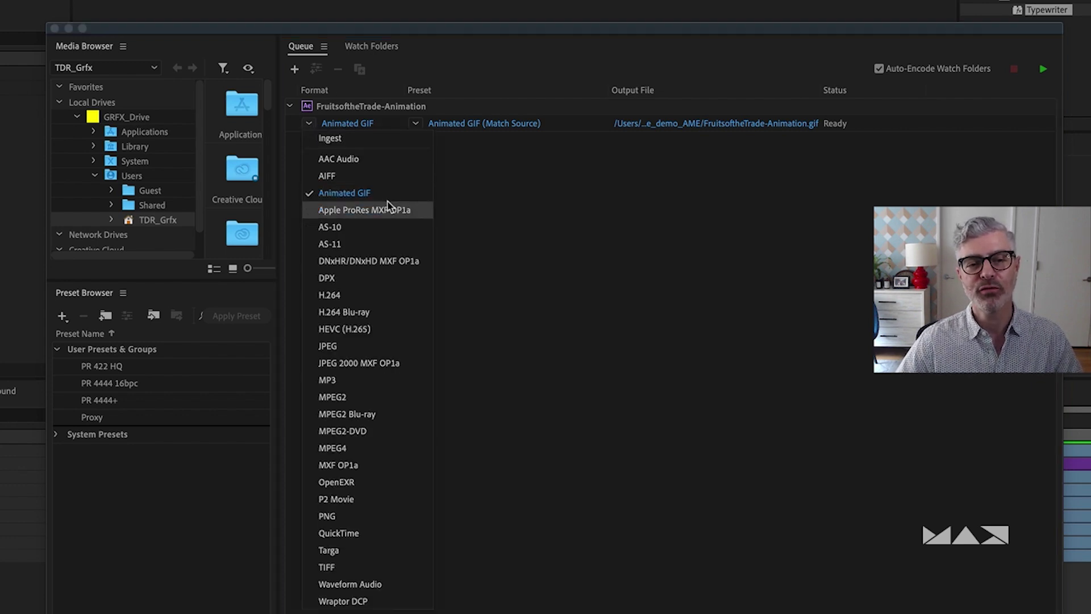
{"action": "left_click", "coordinate": [547, 208]}
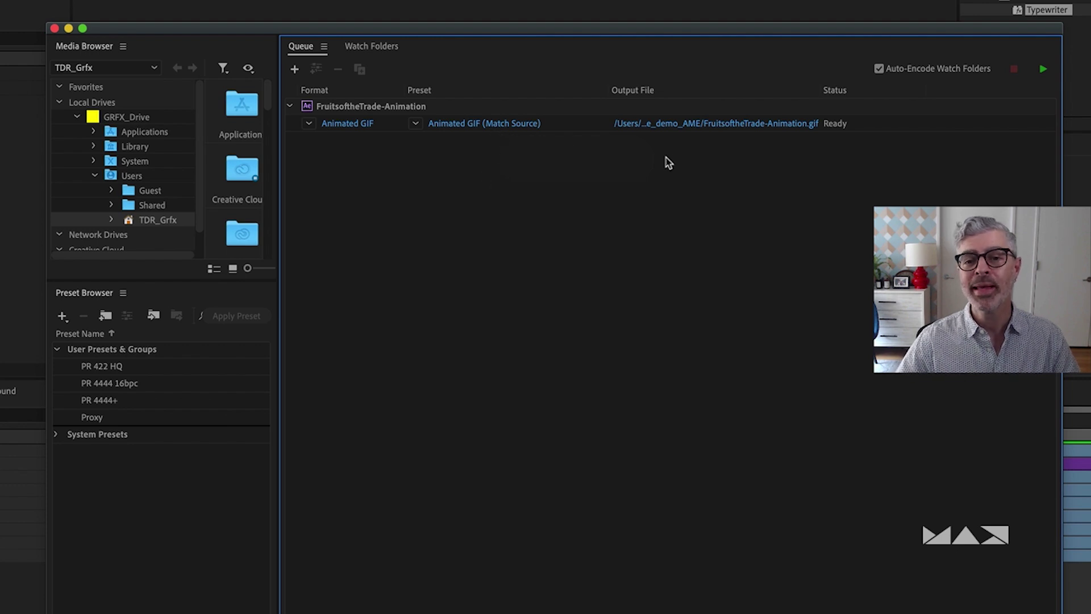
Set the queued export's output to FruitsoftheTrade-Animation.gif in the Final-Assets folder.
{"action": "left_click", "coordinate": [703, 123]}
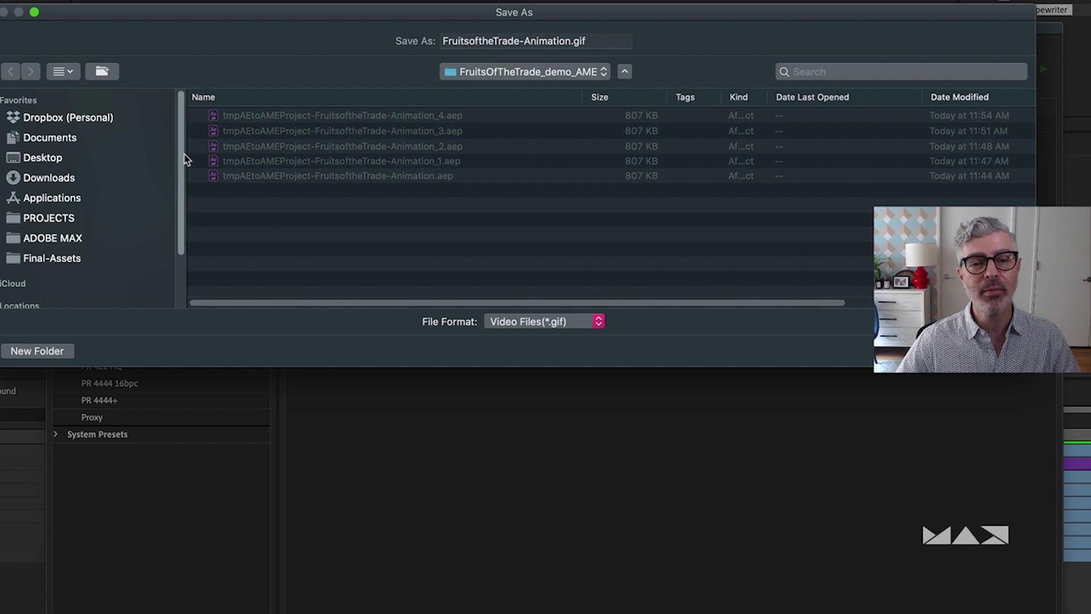
{"action": "left_click", "coordinate": [52, 260]}
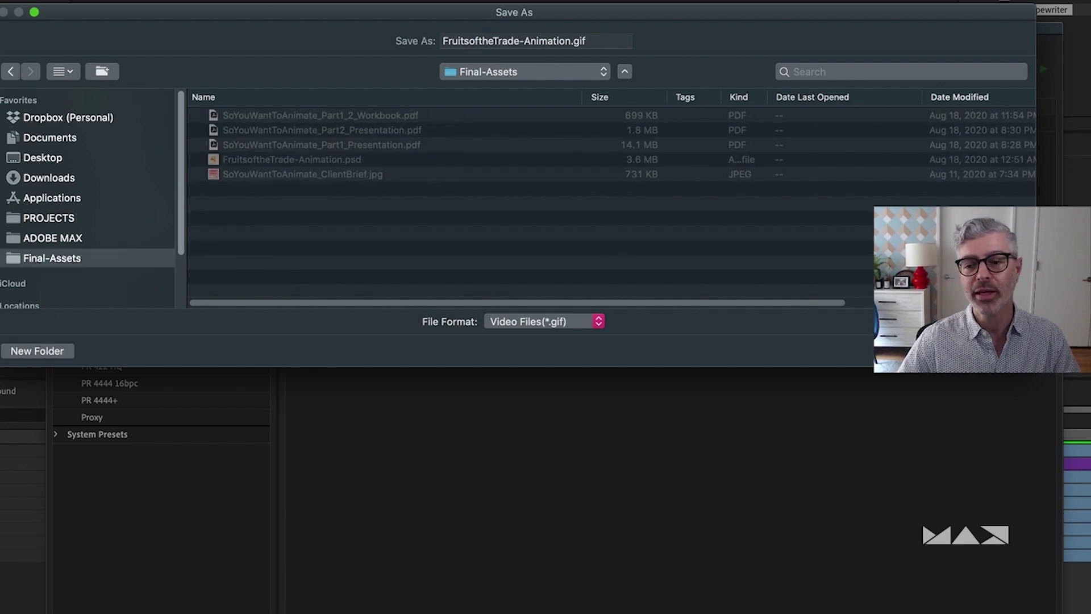
{"action": "key", "text": "Return"}
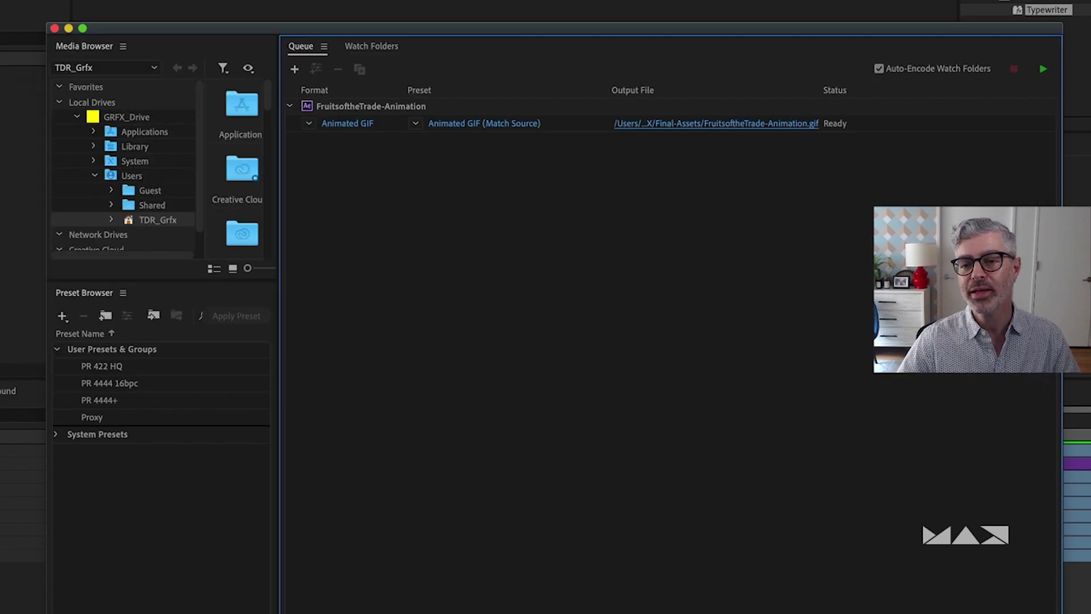
Encode the queued animated GIF and reveal the exported file in its output folder.
{"action": "left_click", "coordinate": [1044, 71]}
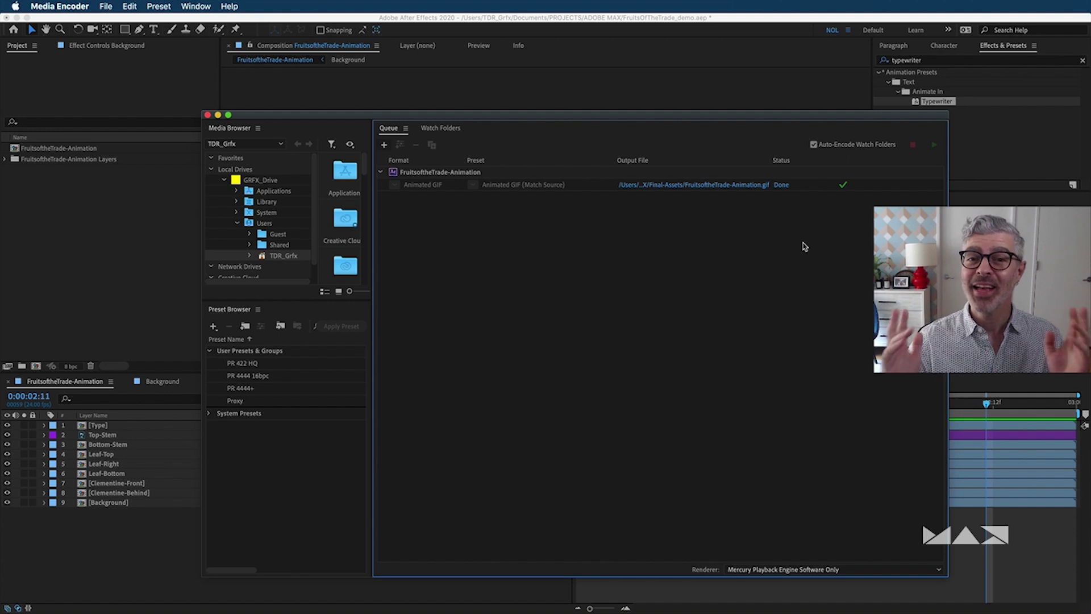
{"action": "left_click", "coordinate": [689, 185]}
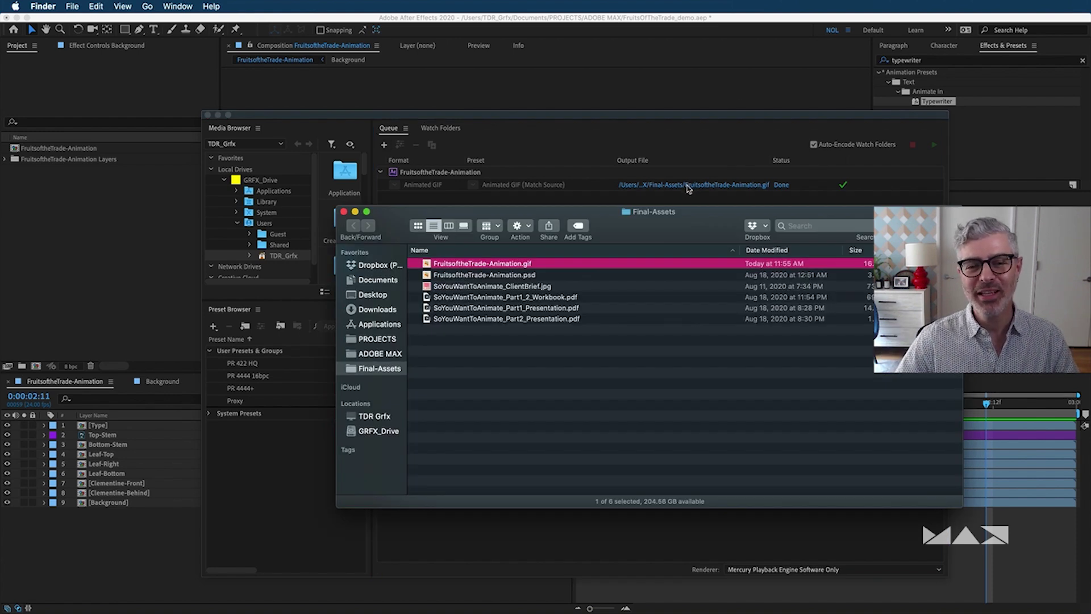